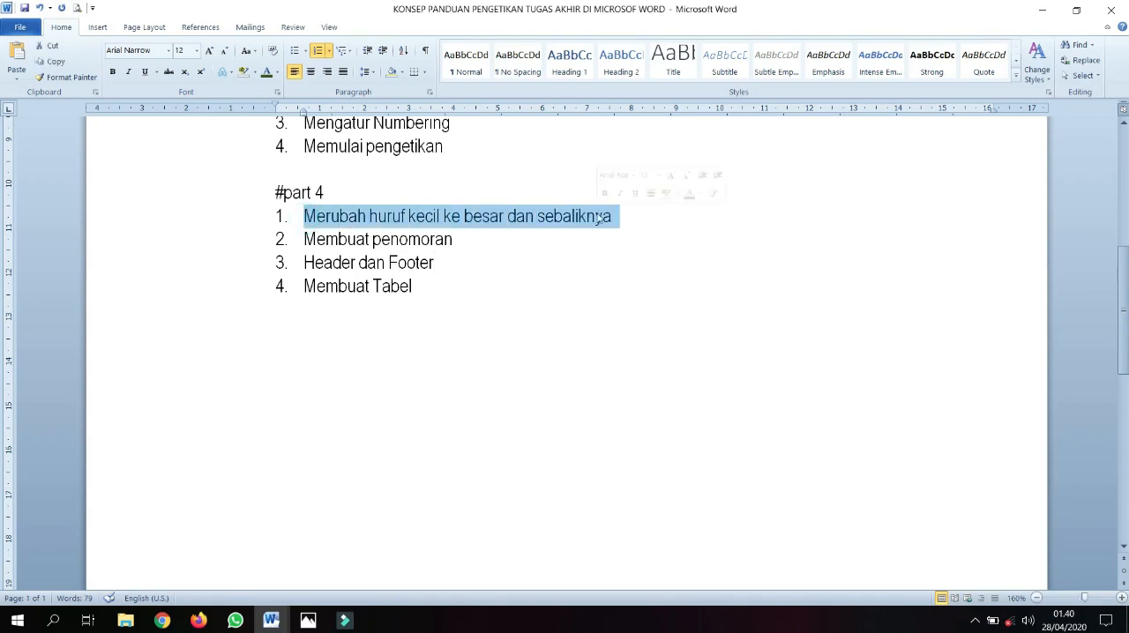
# Convert the selected first item under #part 4 to UPPERCASE
pyautogui.click(97, 28)
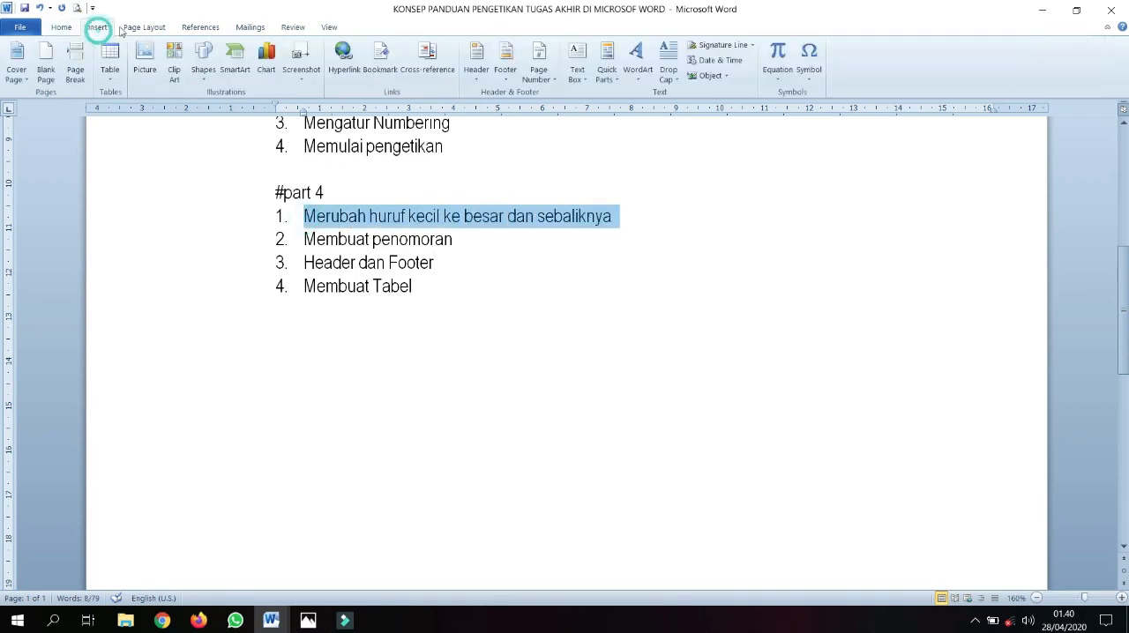
pyautogui.click(256, 29)
pyautogui.click(64, 30)
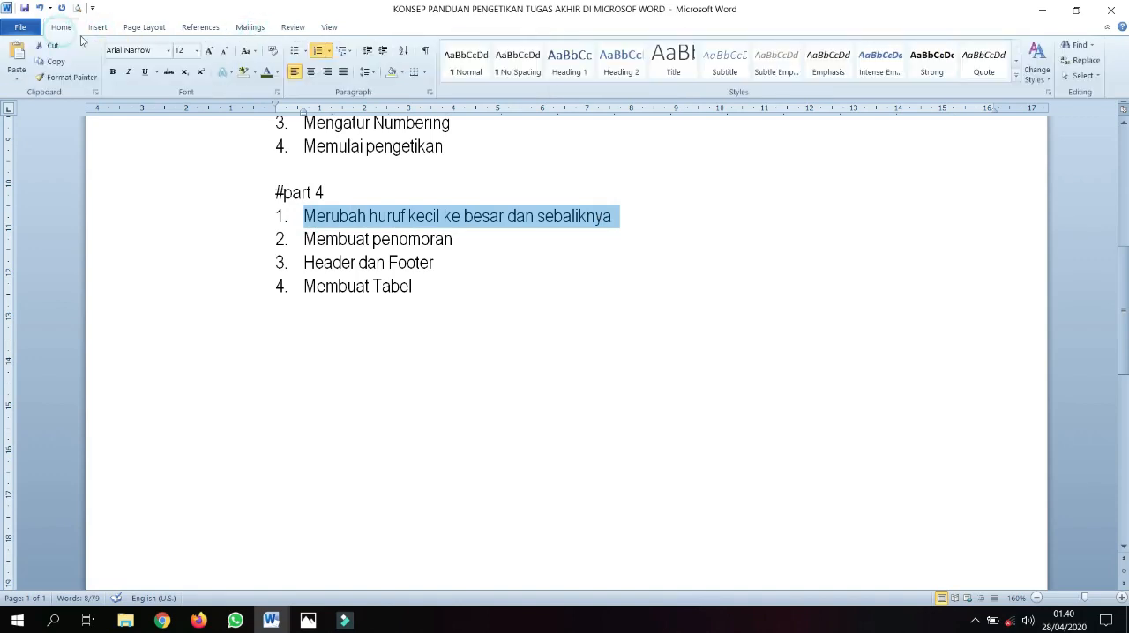
pyautogui.click(255, 53)
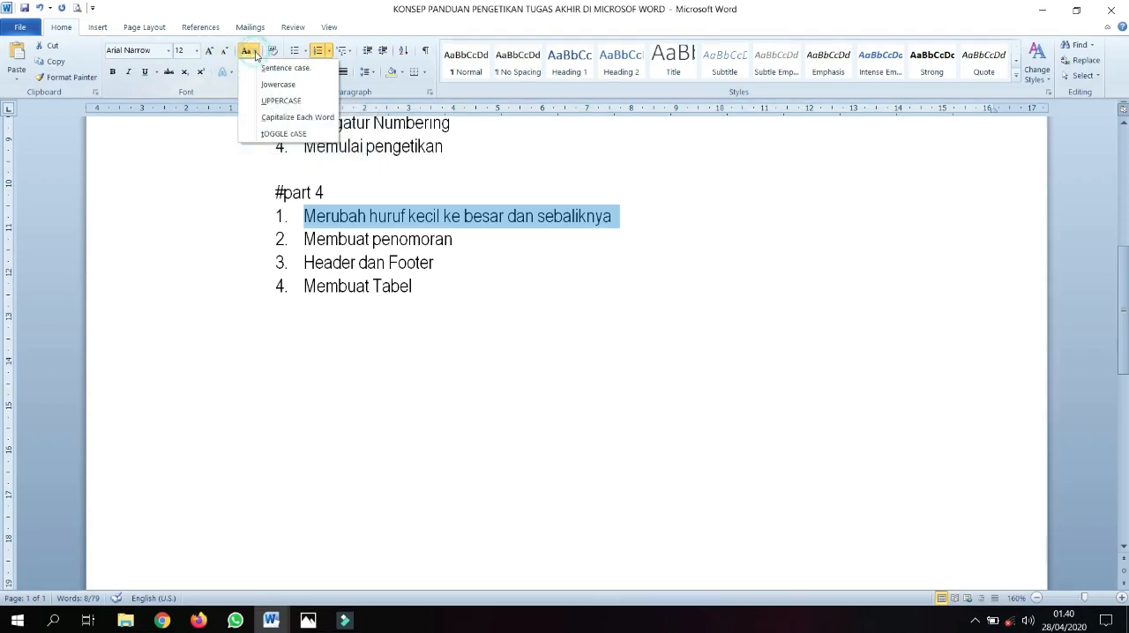
pyautogui.click(271, 101)
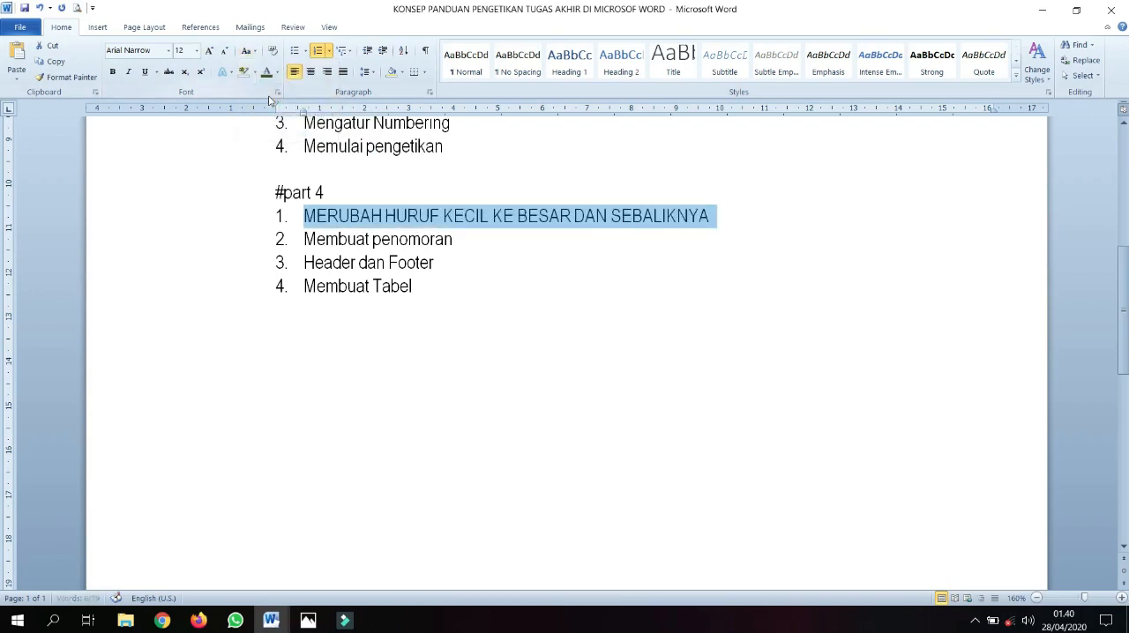
# Change the case of the first #part 4 item to lowercase, followed by Capitalize Each Word
pyautogui.click(252, 51)
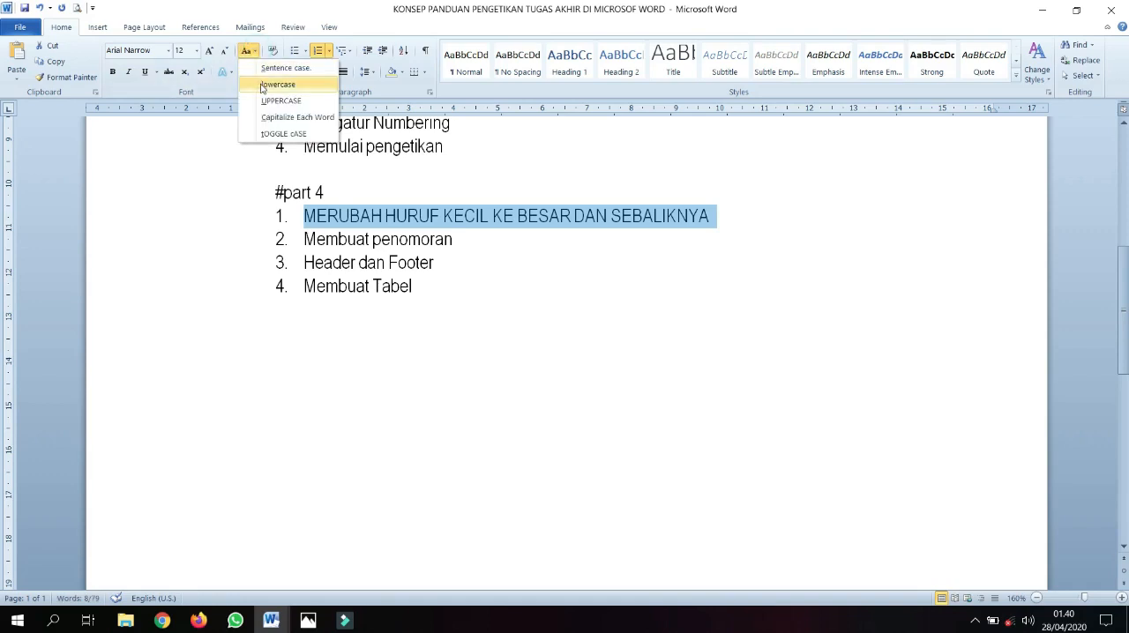
pyautogui.click(262, 85)
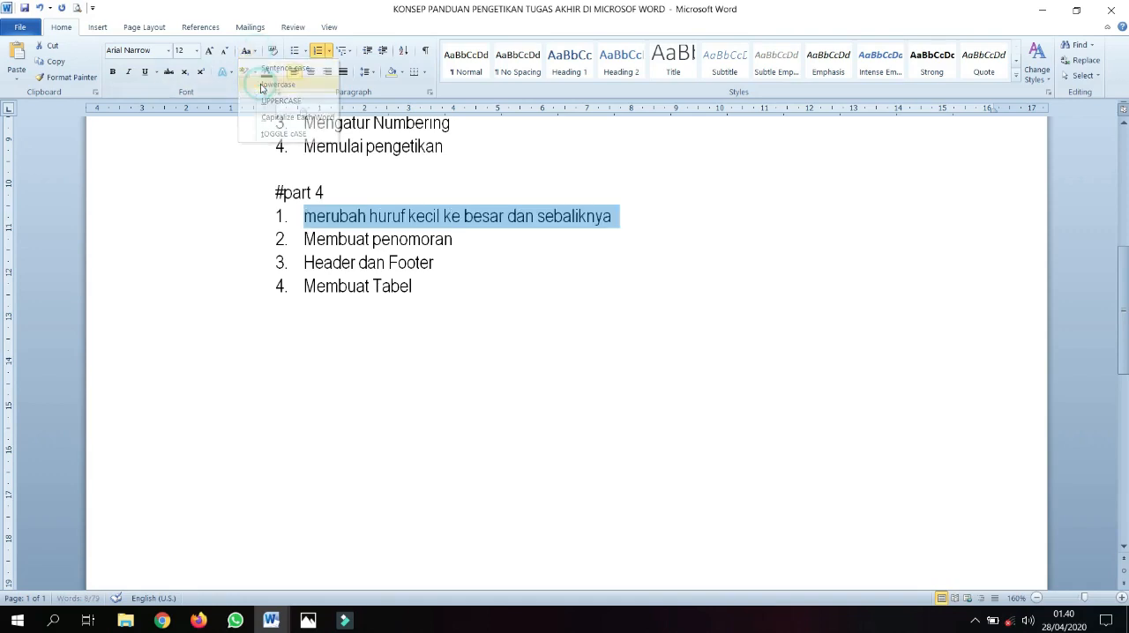
pyautogui.click(249, 51)
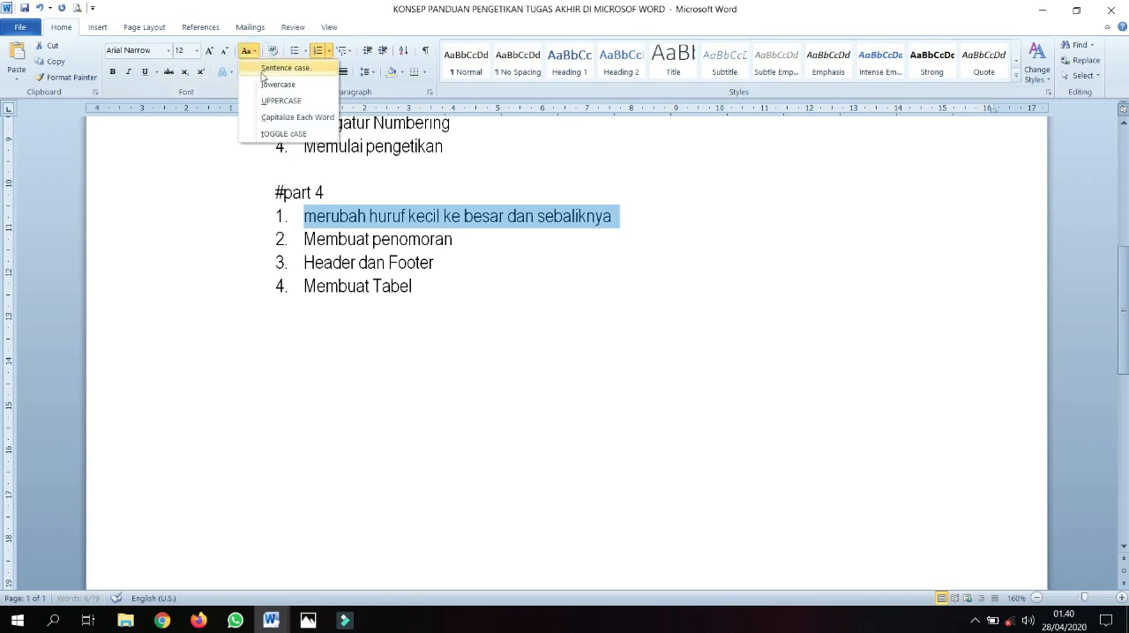
pyautogui.click(272, 122)
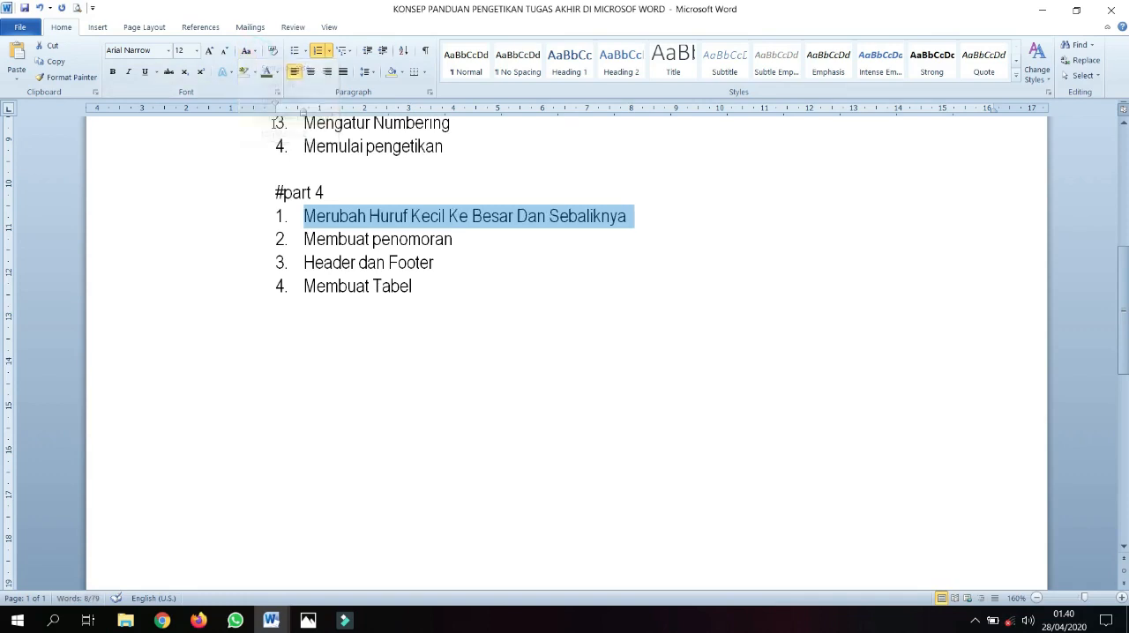
# Apply tOGGLE cASE to the first #part 4 item and return it to lowercase
pyautogui.click(250, 50)
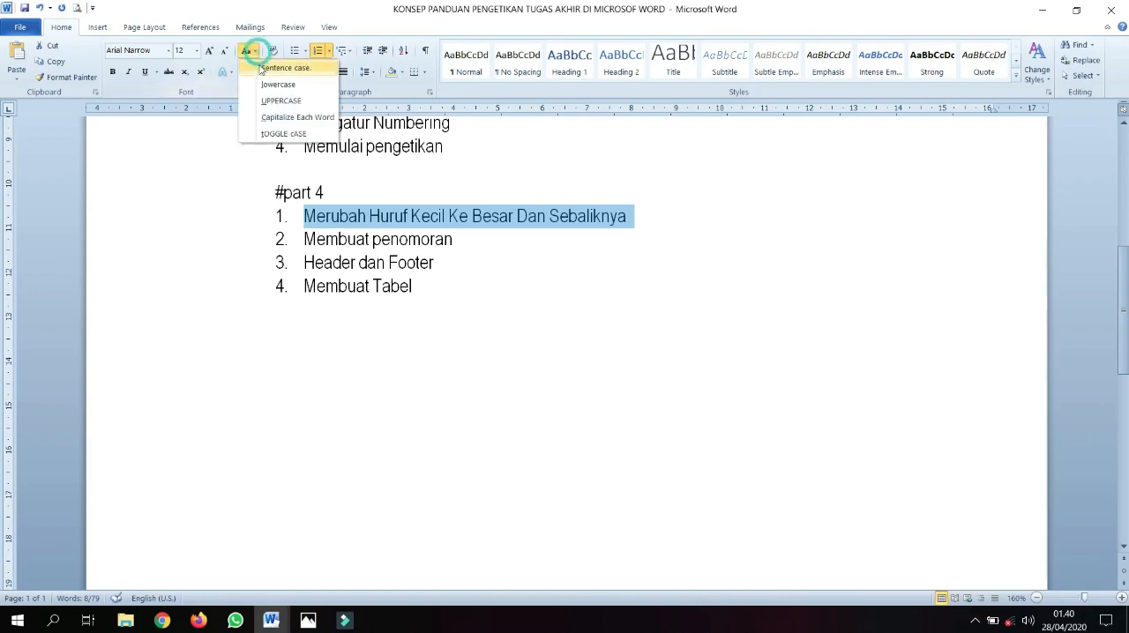
pyautogui.click(274, 133)
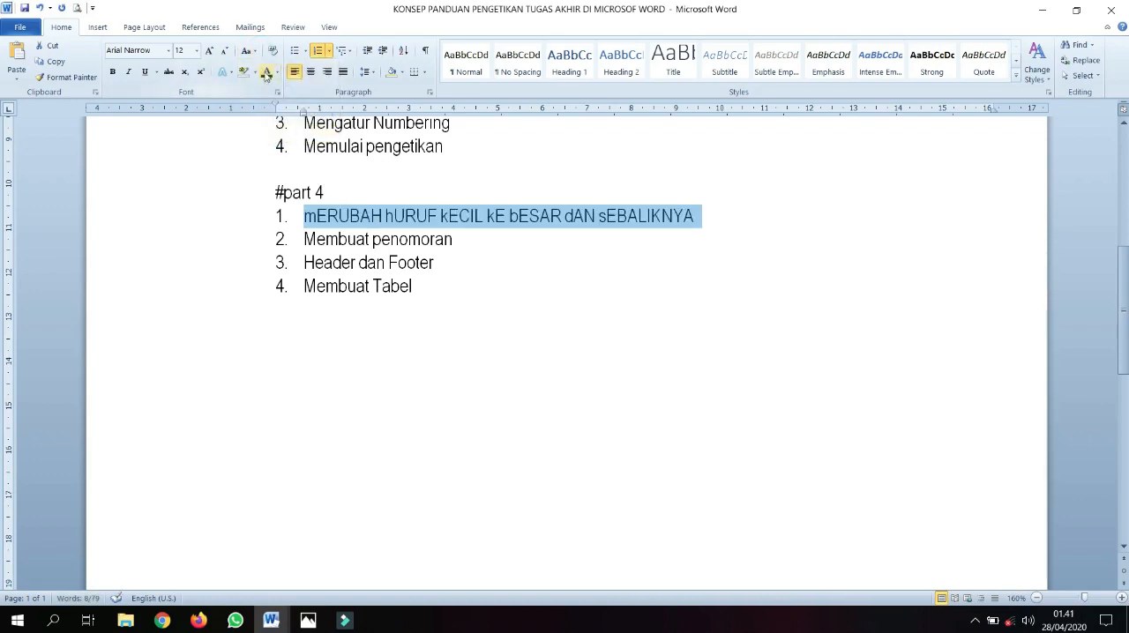
pyautogui.click(248, 51)
pyautogui.click(264, 85)
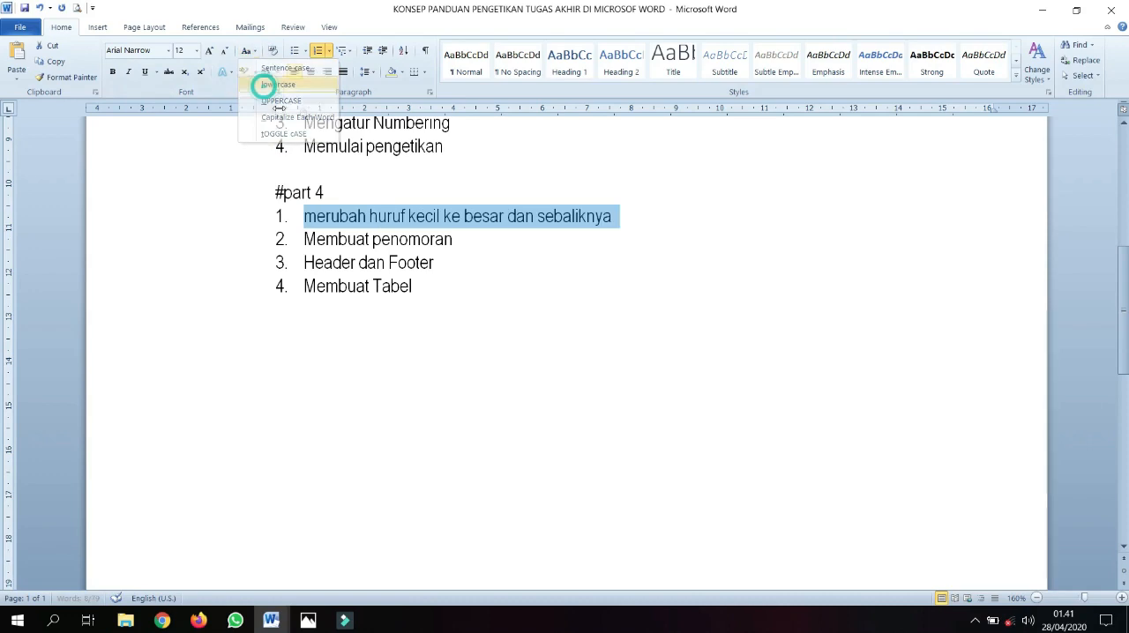
# Select the full text of the first #part 4 item and cycle its letter case repeatedly, ending with each word capitalized
pyautogui.click(335, 216)
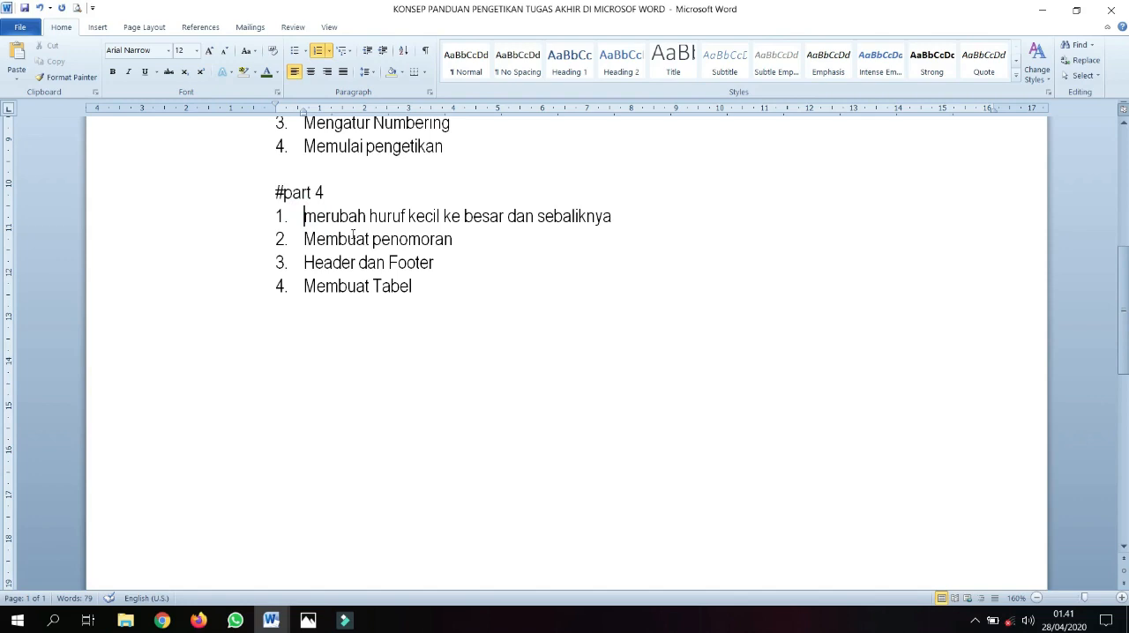
pyautogui.hotkey('ctrl', 'shift', 'Right')
pyautogui.hotkey('ctrl', 'shift', 'Right')
pyautogui.press('Home')
pyautogui.hotkey('shift', 'End')
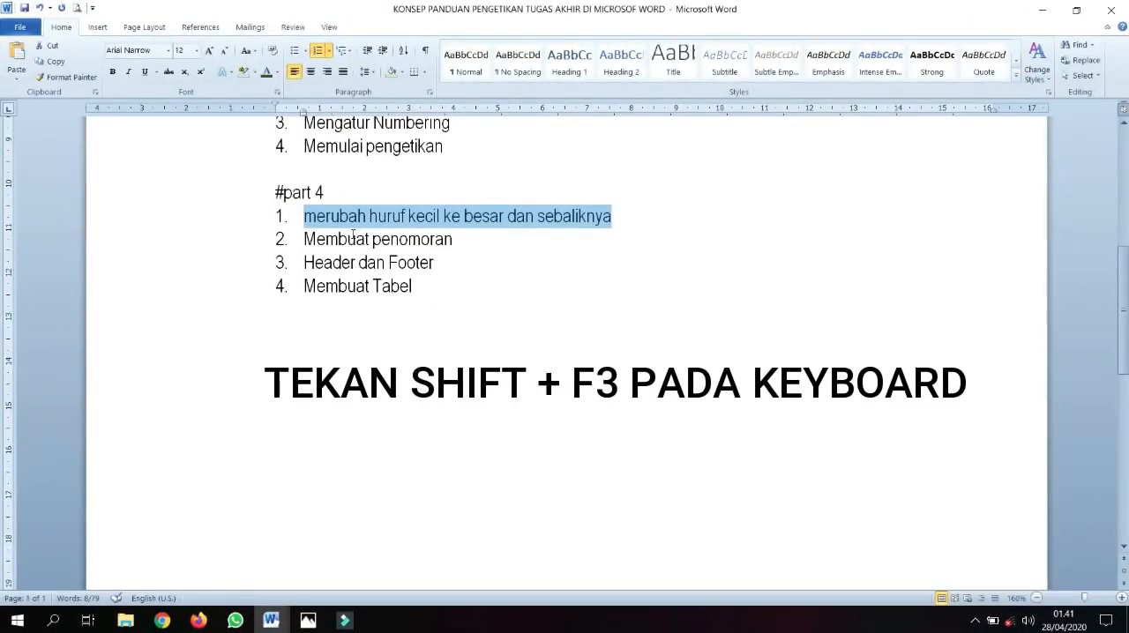
pyautogui.hotkey('shift', 'F3')
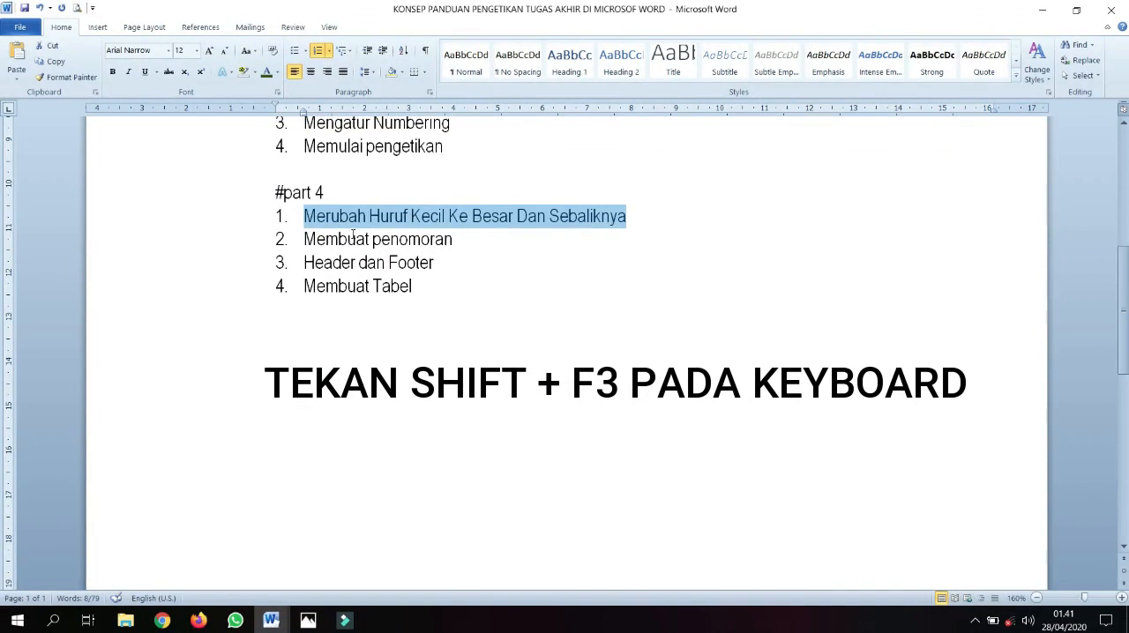
pyautogui.hotkey('shift', 'F3')
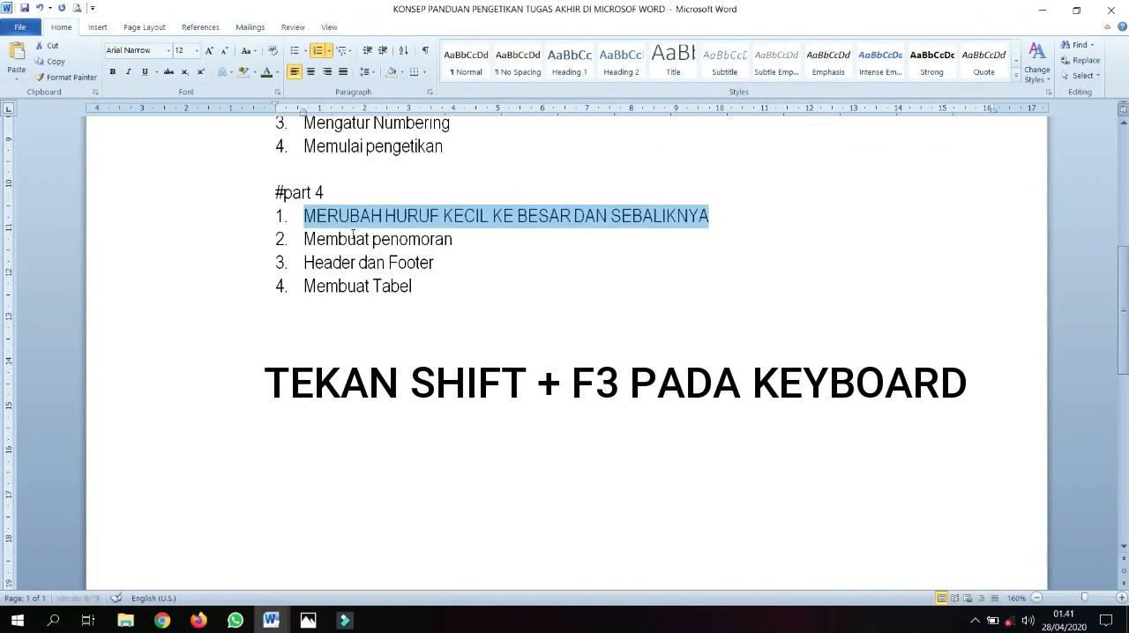
pyautogui.hotkey('shift', 'F3')
pyautogui.hotkey('shift', 'F3')
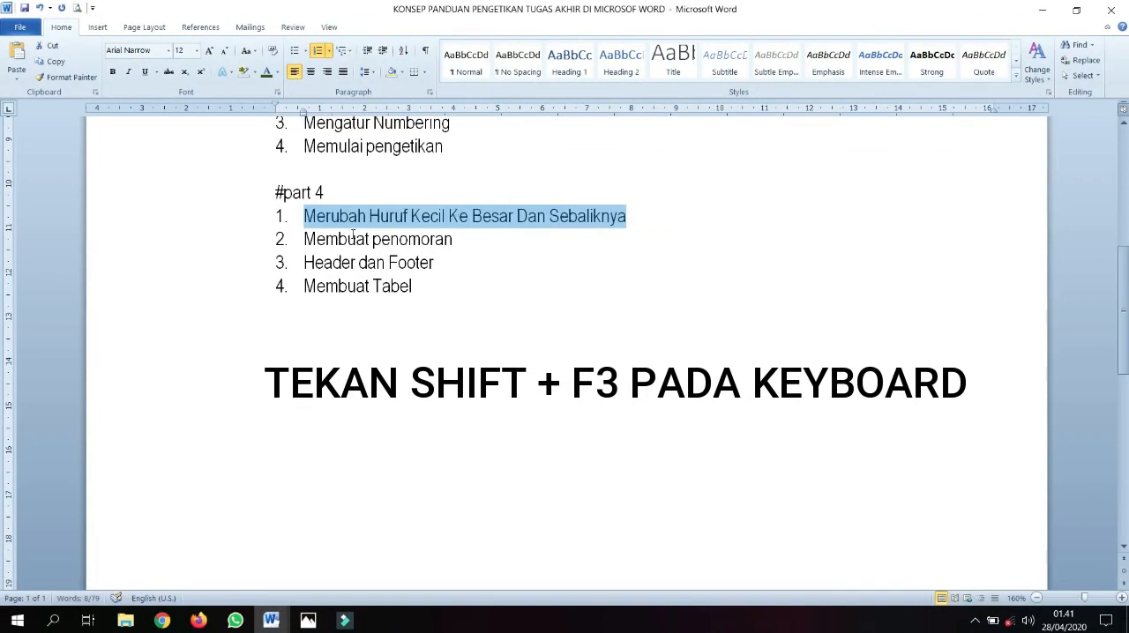
pyautogui.hotkey('shift', 'F3')
pyautogui.hotkey('shift', 'F3')
pyautogui.hotkey('shift', 'F3')
pyautogui.hotkey('shift', 'F3')
pyautogui.hotkey('shift', 'F3')
pyautogui.hotkey('shift', 'F3')
pyautogui.press('Left')
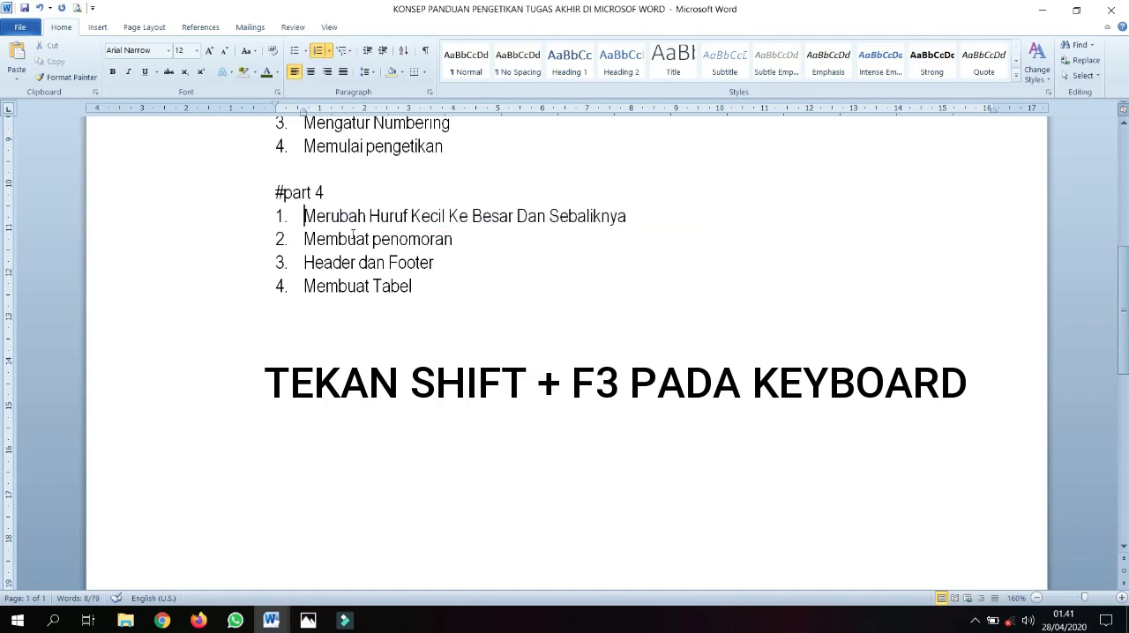
# Cycle the letter case of only the word "Merubah" through uppercase and lowercase back to an initial capital
pyautogui.hotkey('ctrl', 'shift', 'Right')
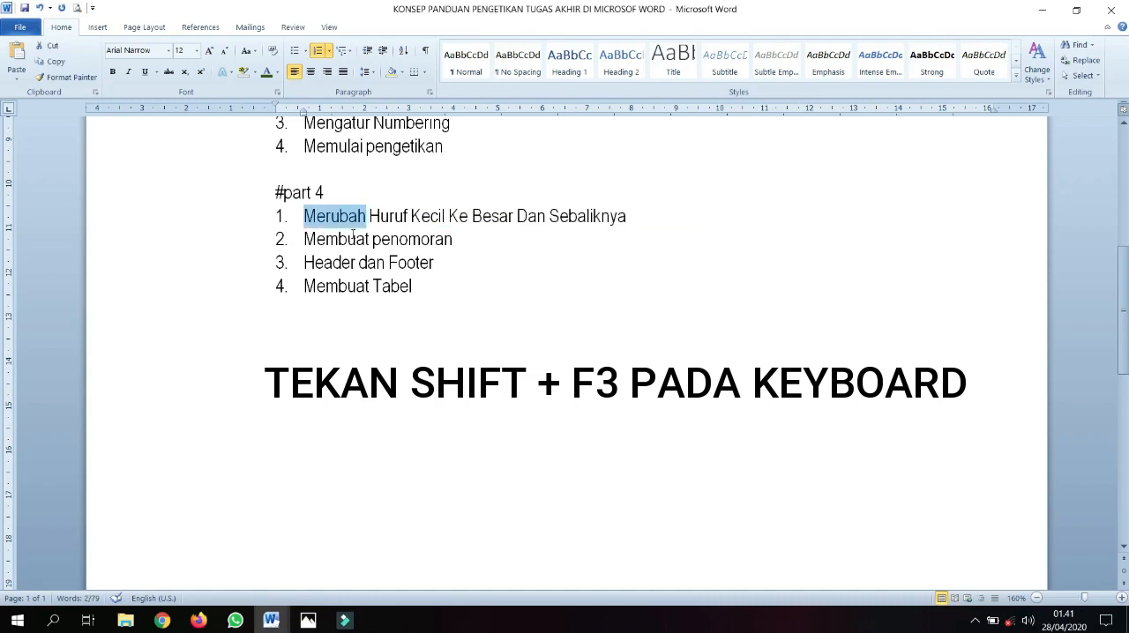
pyautogui.hotkey('shift', 'F3')
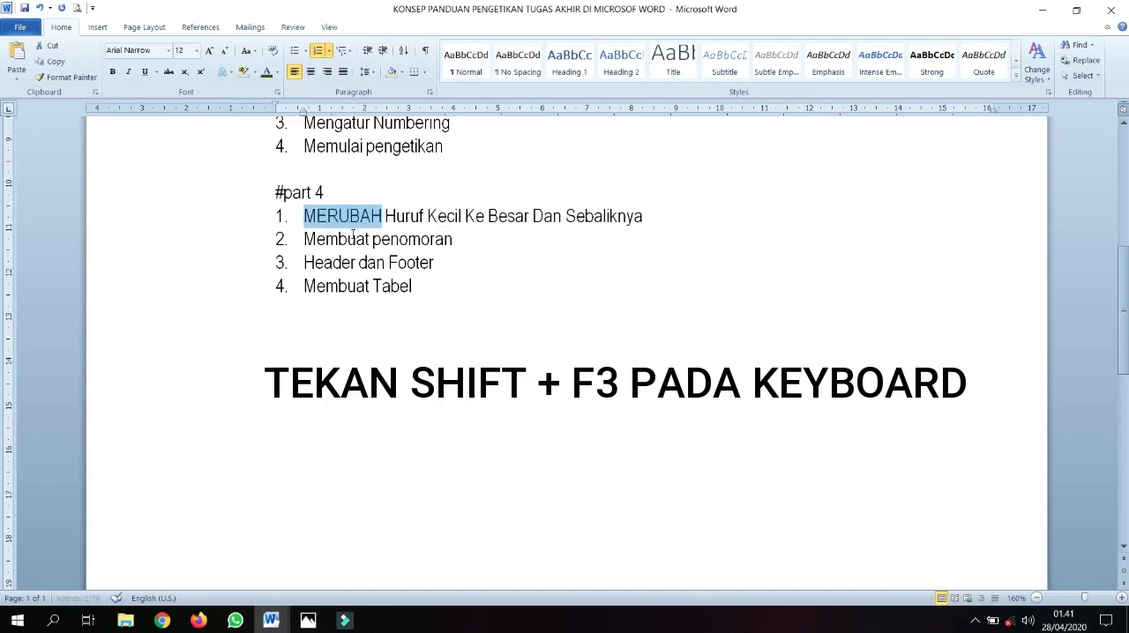
pyautogui.hotkey('shift', 'F3')
pyautogui.hotkey('shift', 'F3')
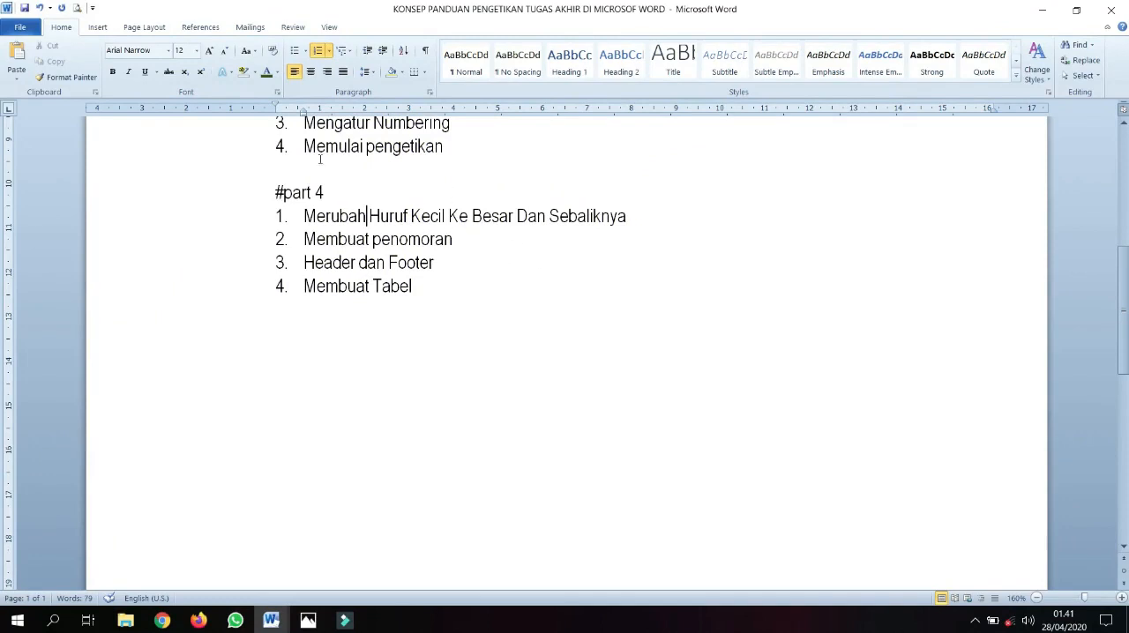
pyautogui.click(247, 51)
pyautogui.click(435, 224)
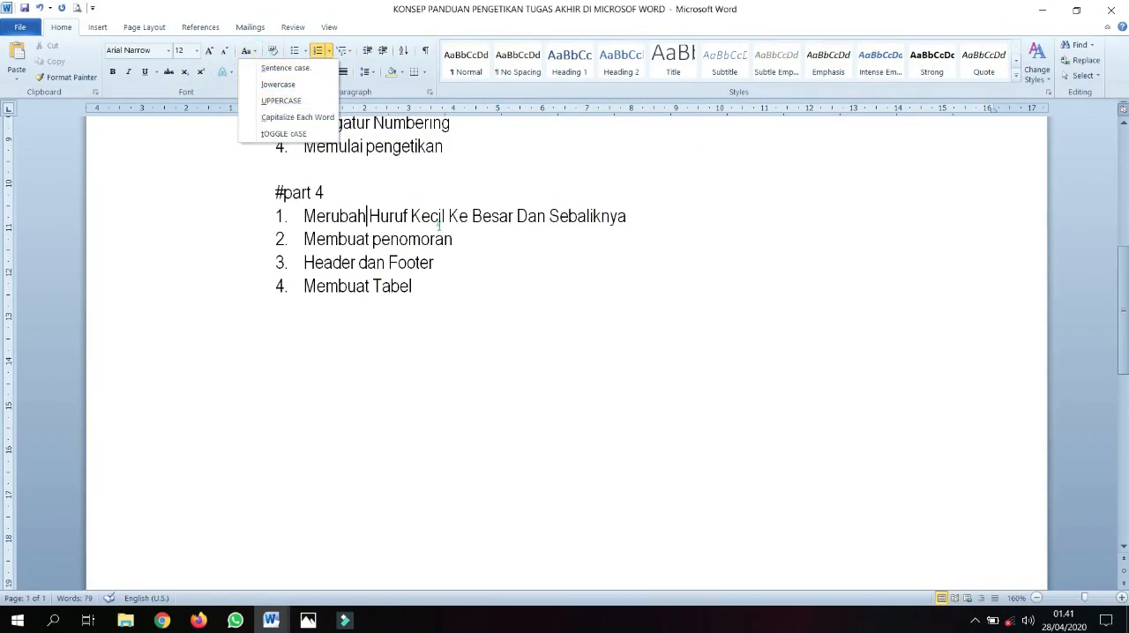
pyautogui.moveTo(305, 216); pyautogui.dragTo(627, 217)
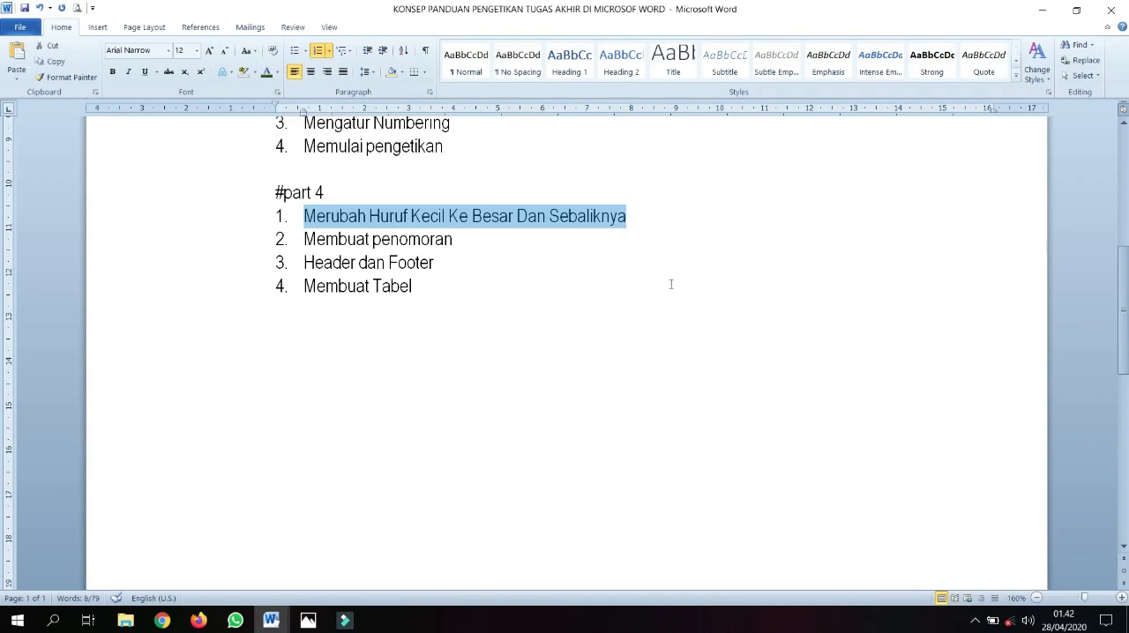
pyautogui.click(479, 238)
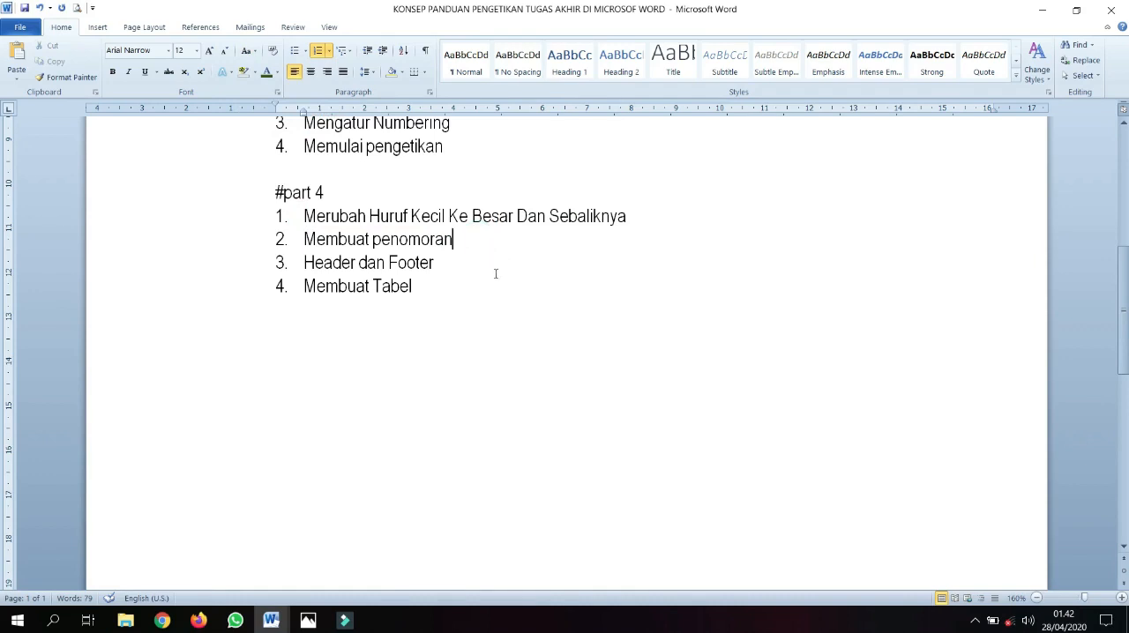
# Create a new blank document
pyautogui.scroll(6, 495, 274)
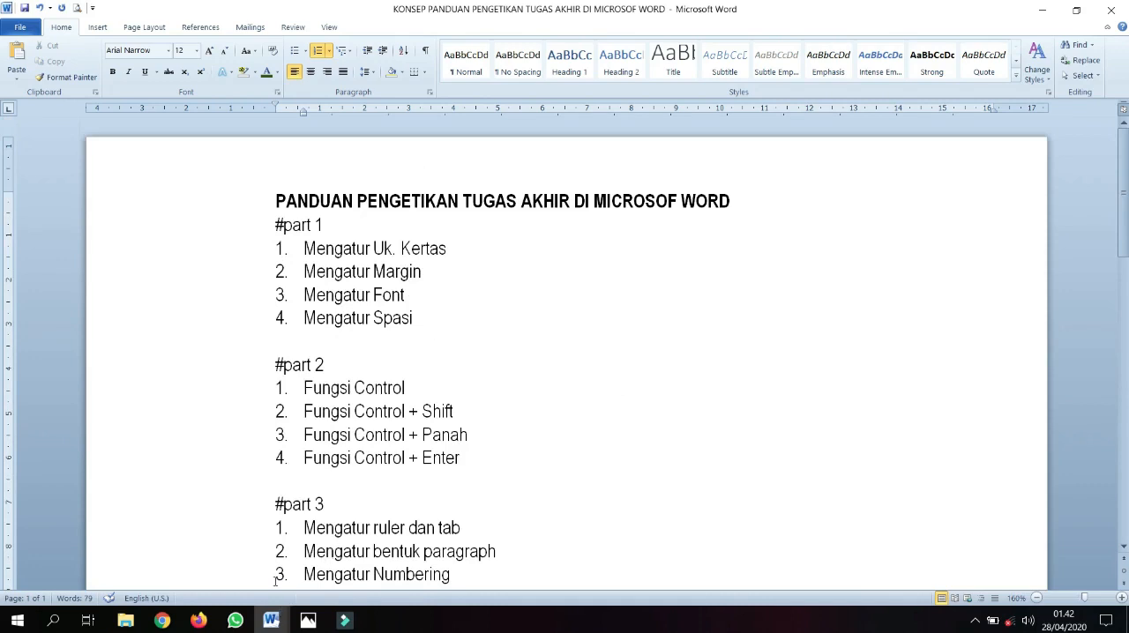
pyautogui.click(21, 27)
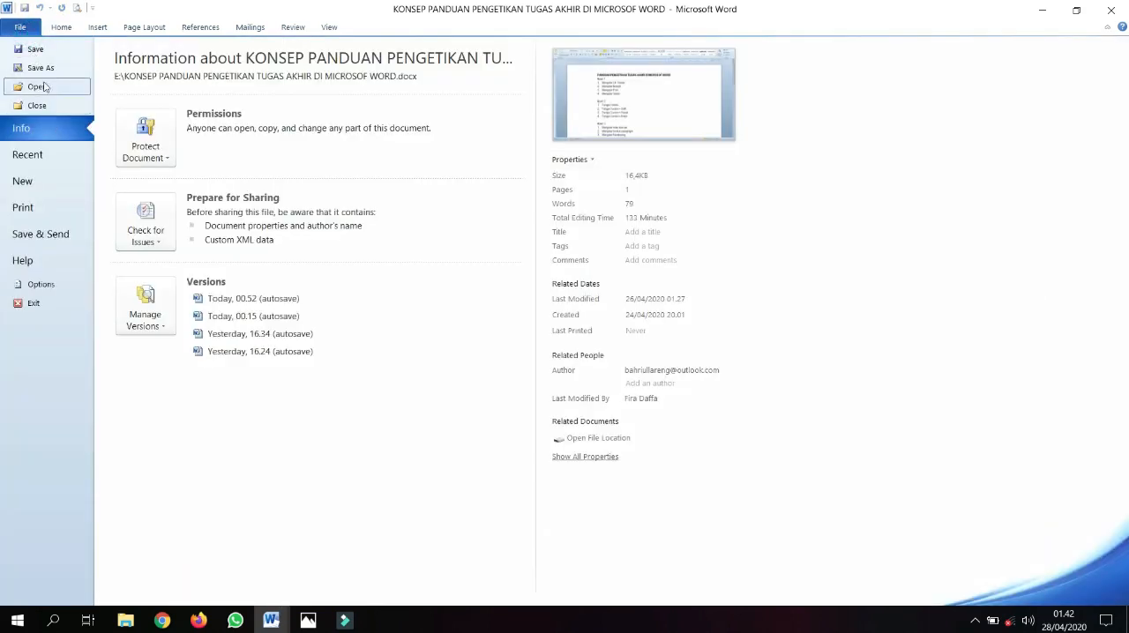
pyautogui.click(22, 181)
pyautogui.doubleClick(125, 147)
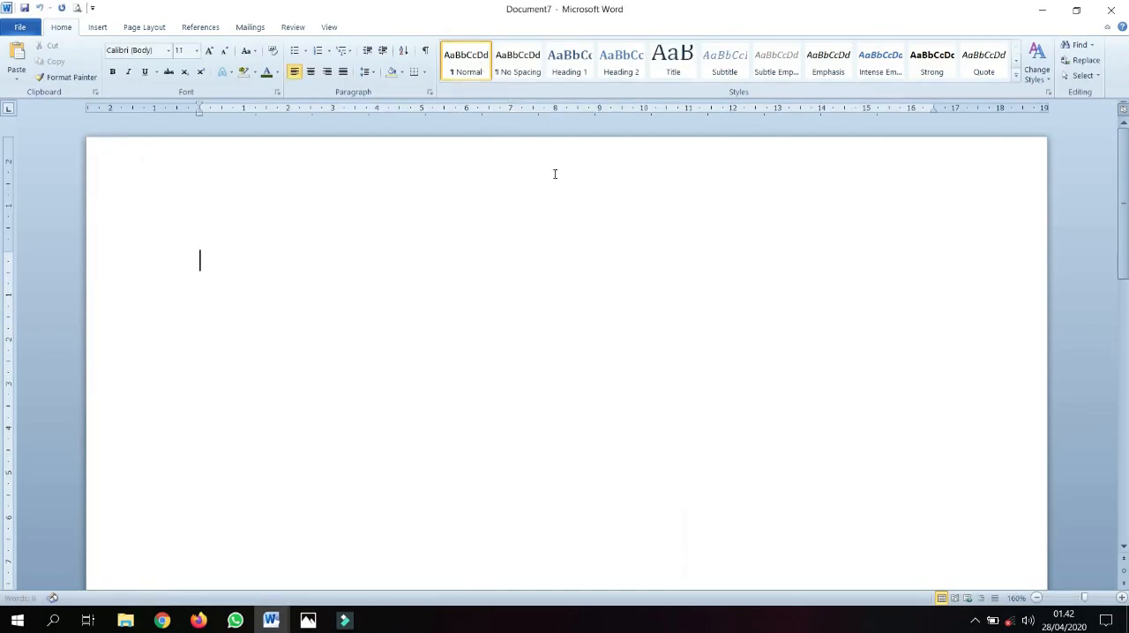
pyautogui.scroll(-1, 545, 161)
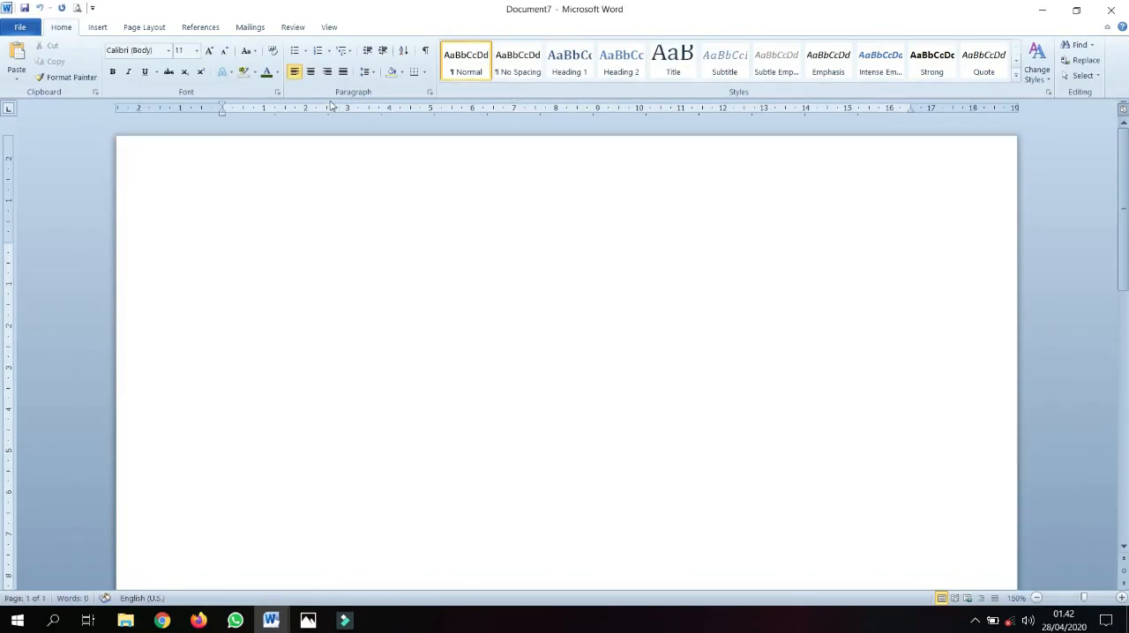
# Insert a right-aligned Plain Number 3 page number at the bottom of the page
pyautogui.click(98, 27)
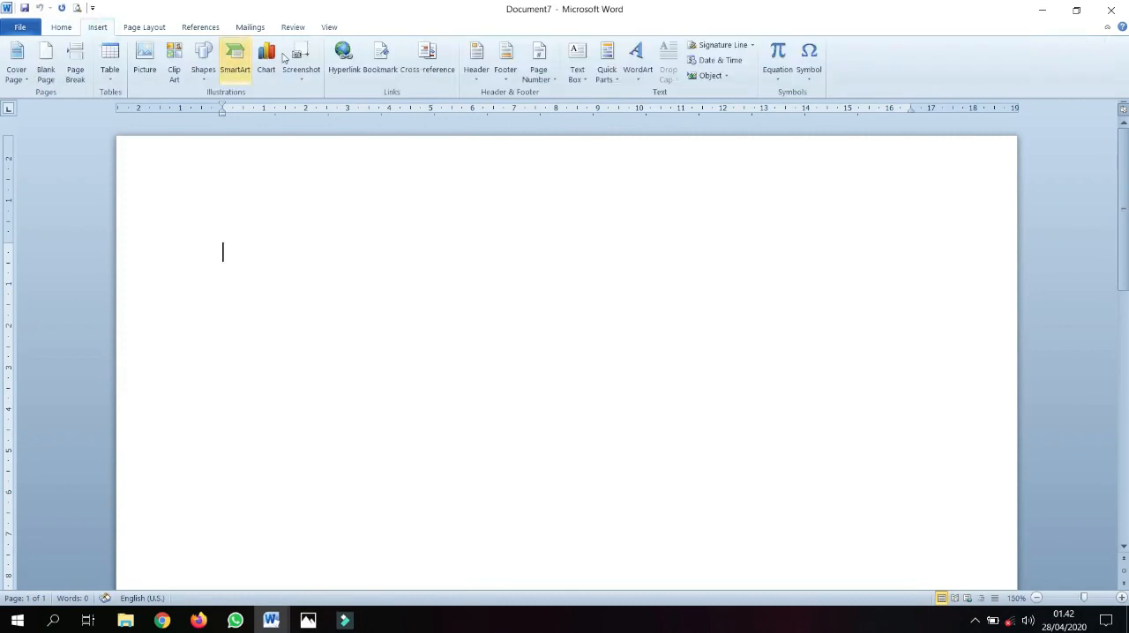
pyautogui.click(538, 74)
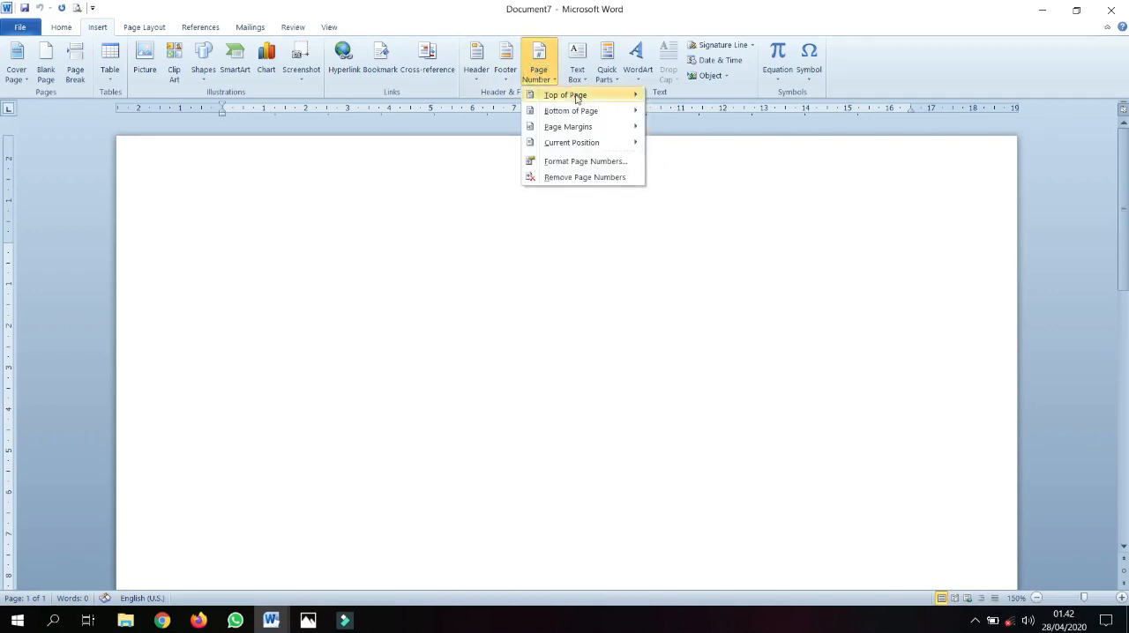
pyautogui.moveTo(590, 94)
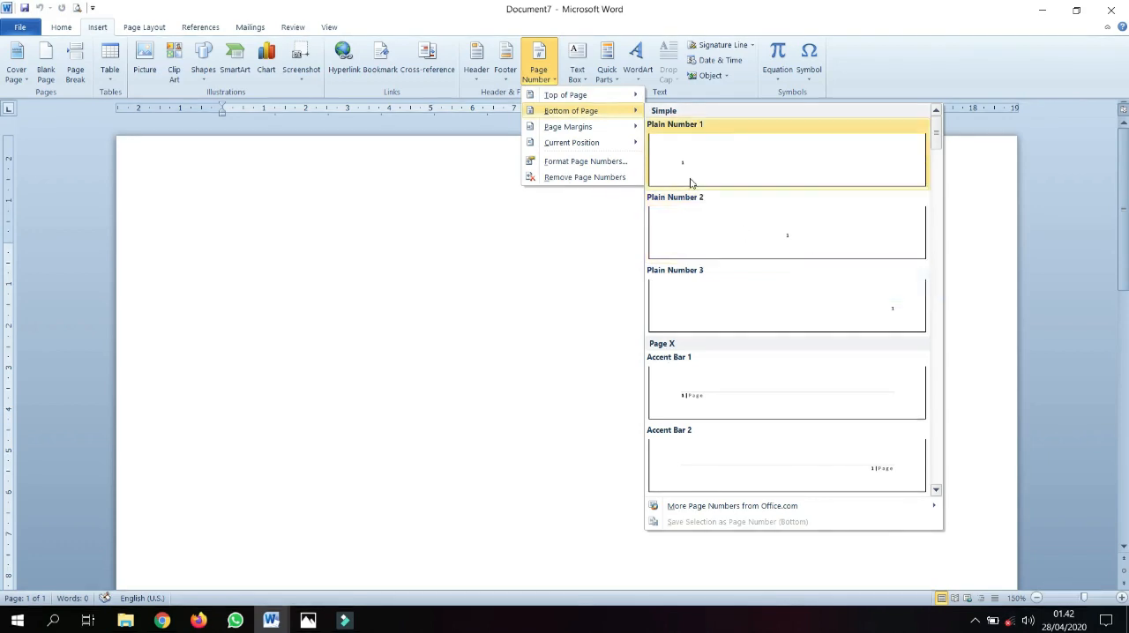
pyautogui.click(861, 320)
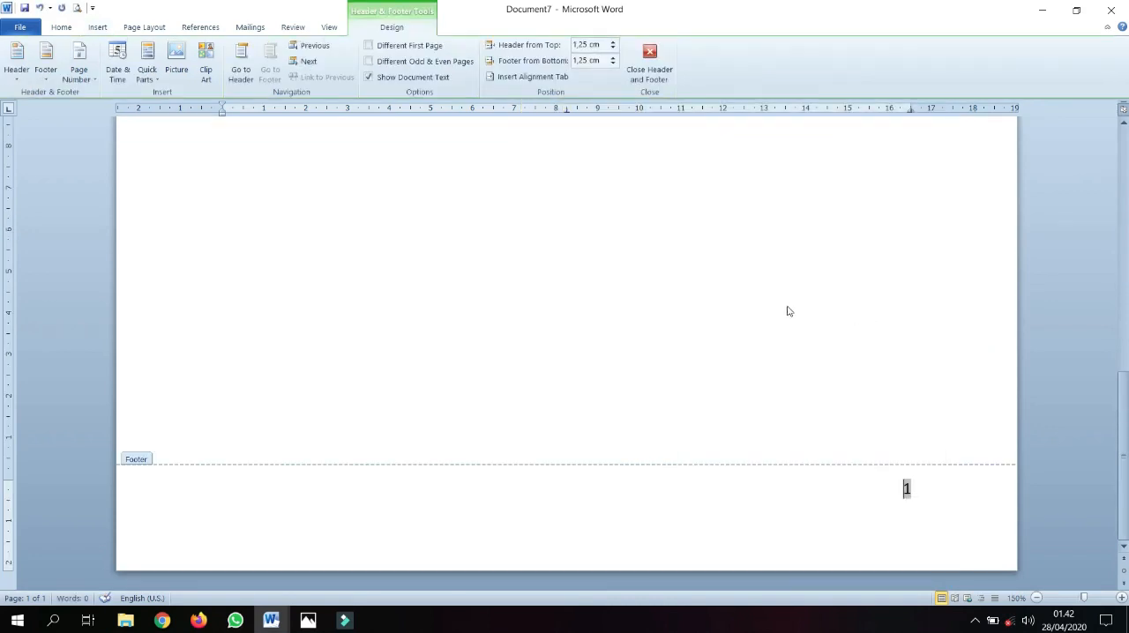
# Undo the footer page number and return to the document body
pyautogui.hotkey('ctrl', 'z')
pyautogui.scroll(5, 511, 217)
pyautogui.doubleClick(485, 250)
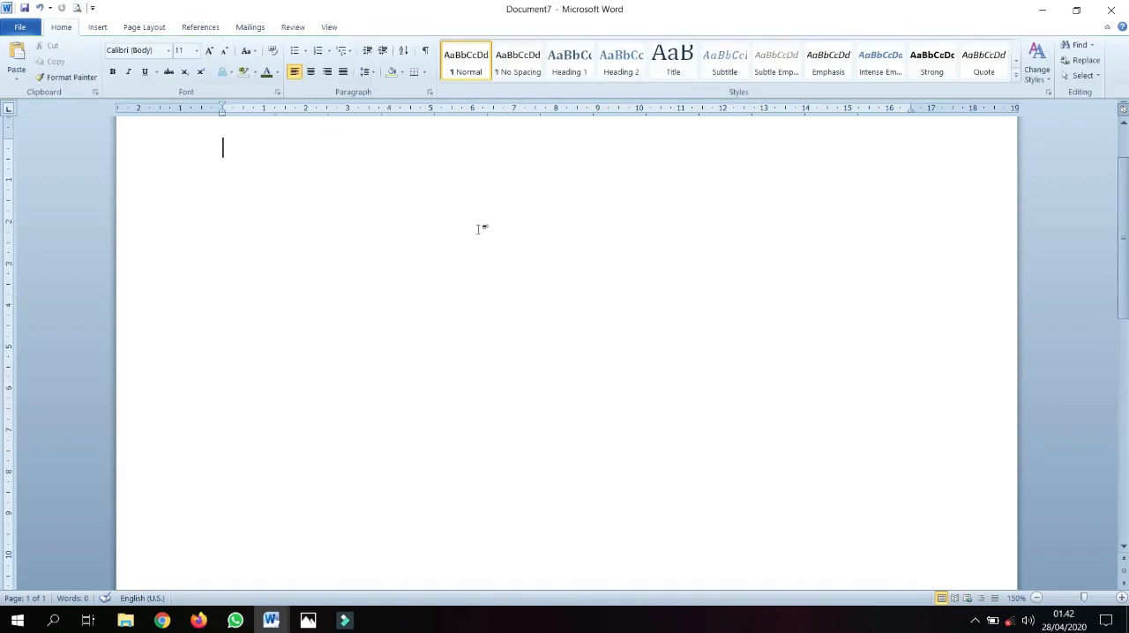
# Insert a Plain Number 3 page number at the top of the page and undo the insertion
pyautogui.click(97, 28)
pyautogui.click(538, 64)
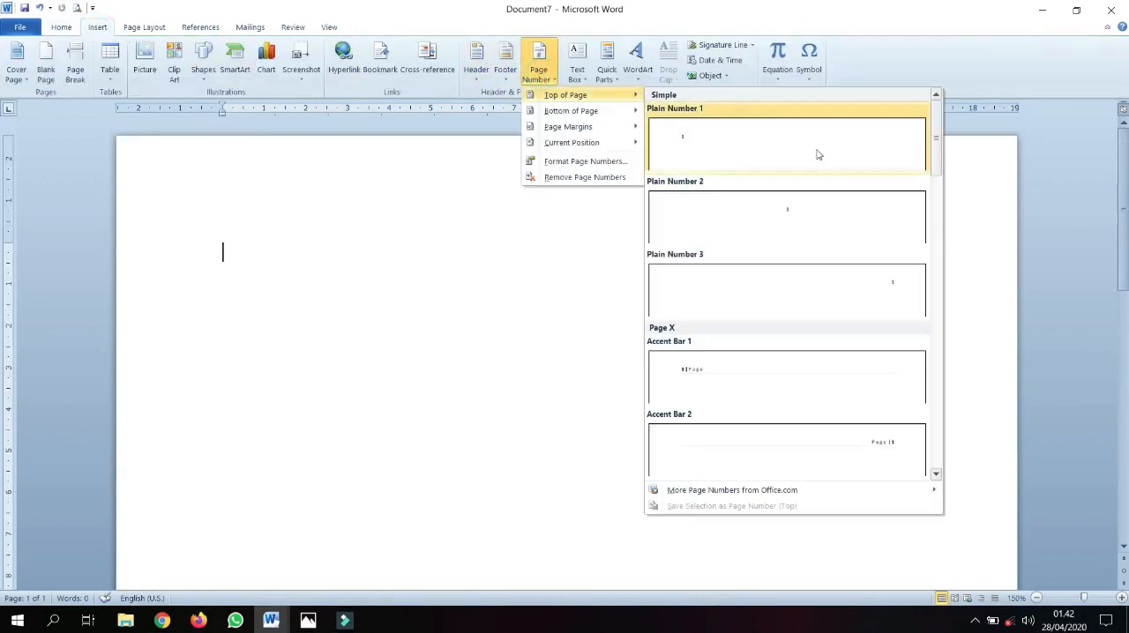
pyautogui.click(904, 291)
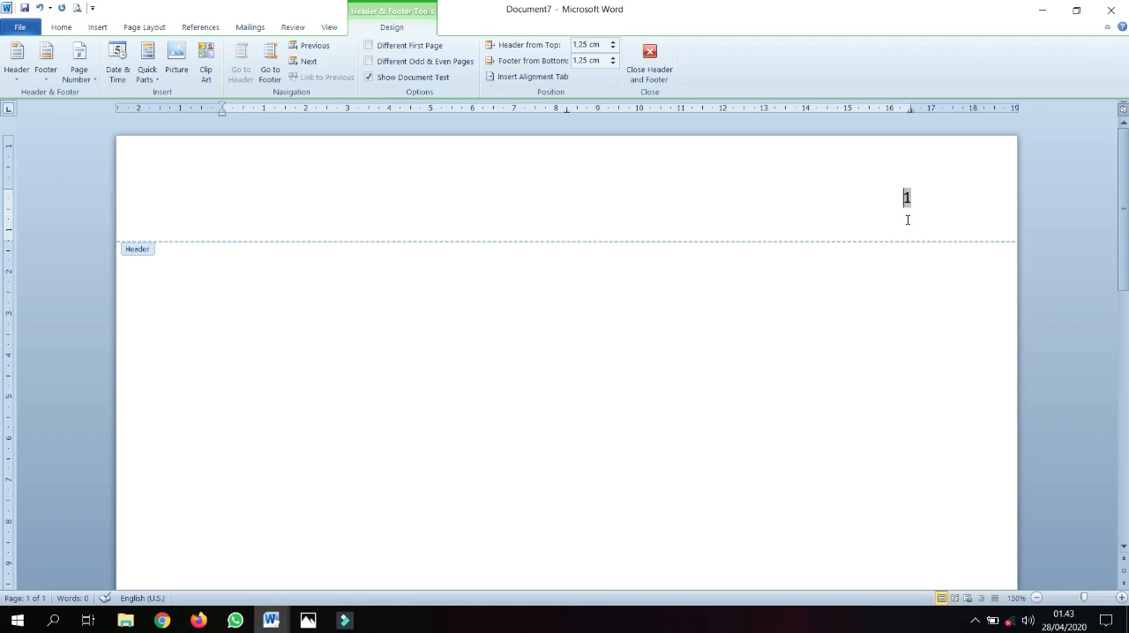
pyautogui.hotkey('ctrl', 'z')
pyautogui.scroll(-10, 696, 232)
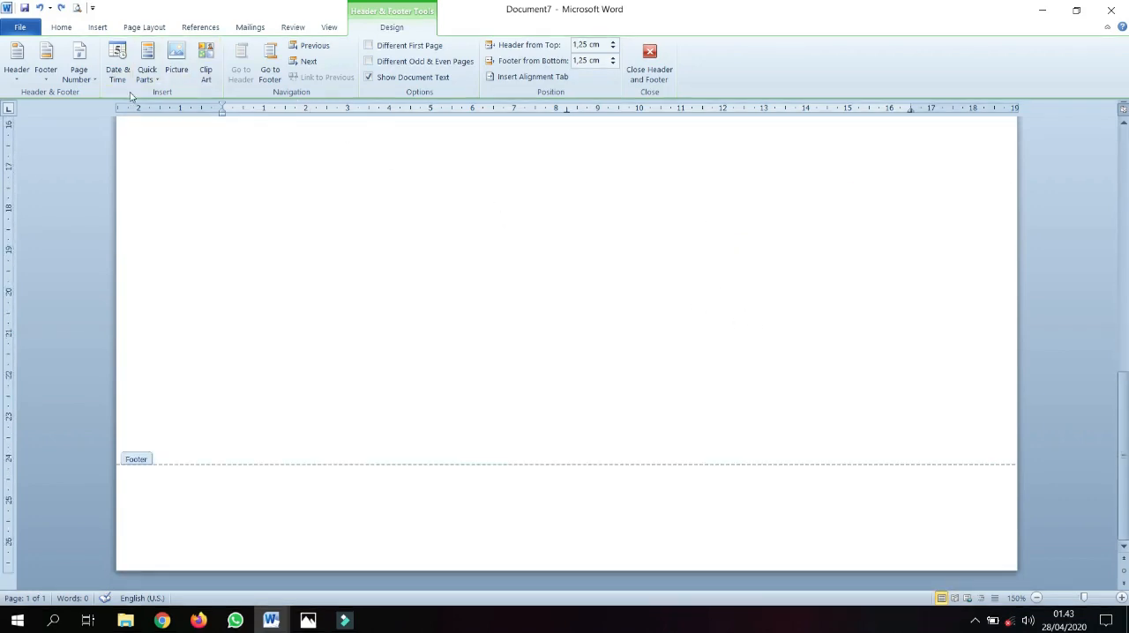
pyautogui.click(49, 79)
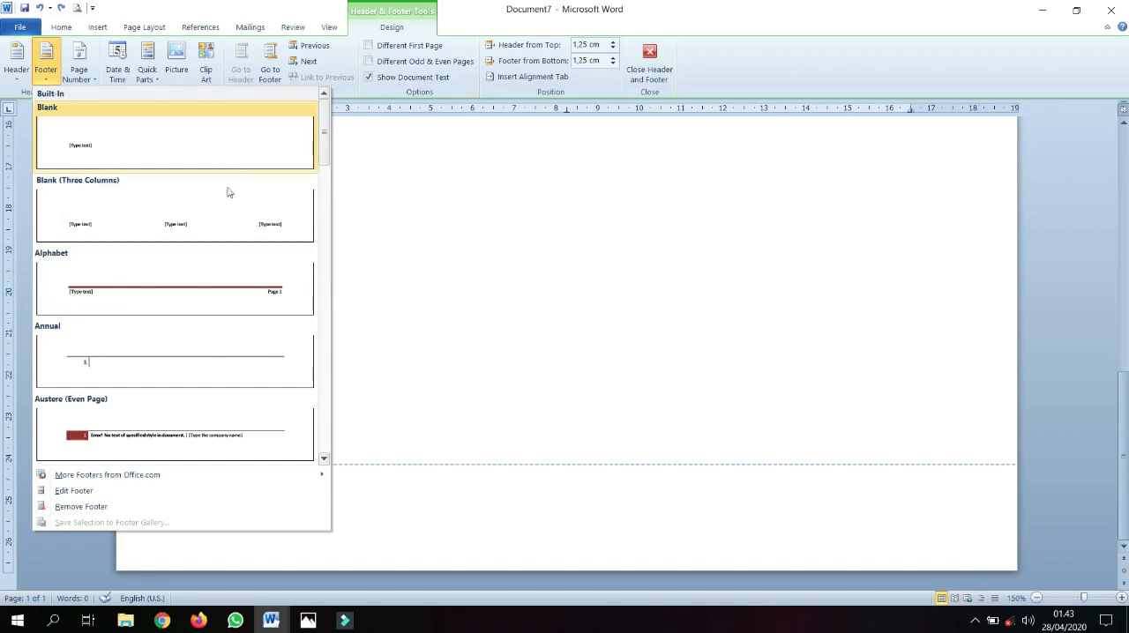
pyautogui.click(405, 289)
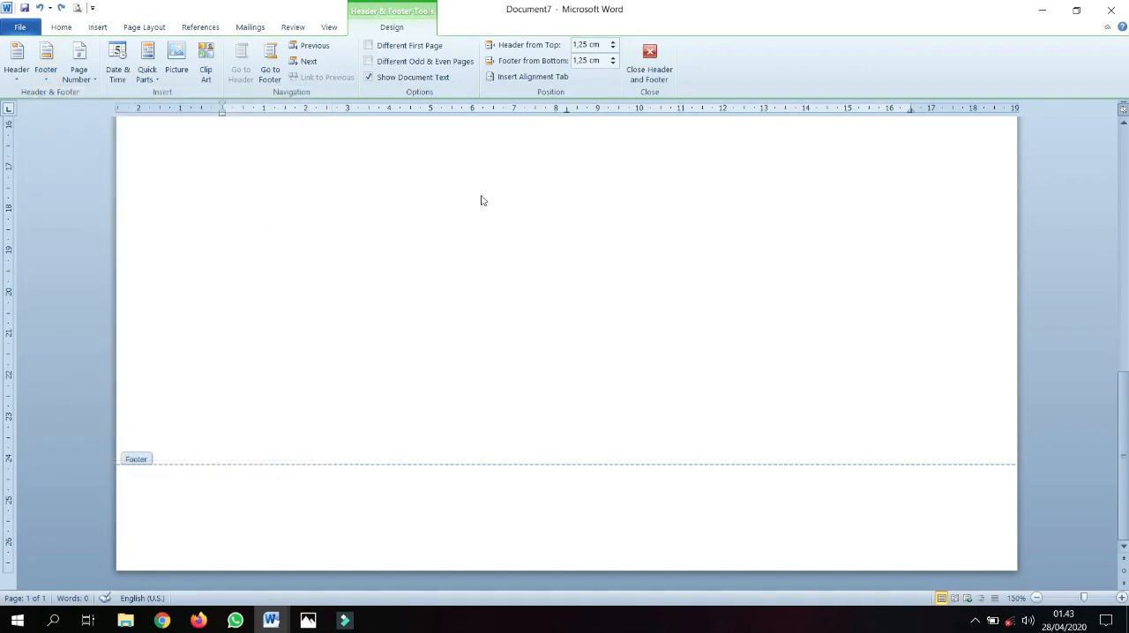
pyautogui.scroll(10, 521, 163)
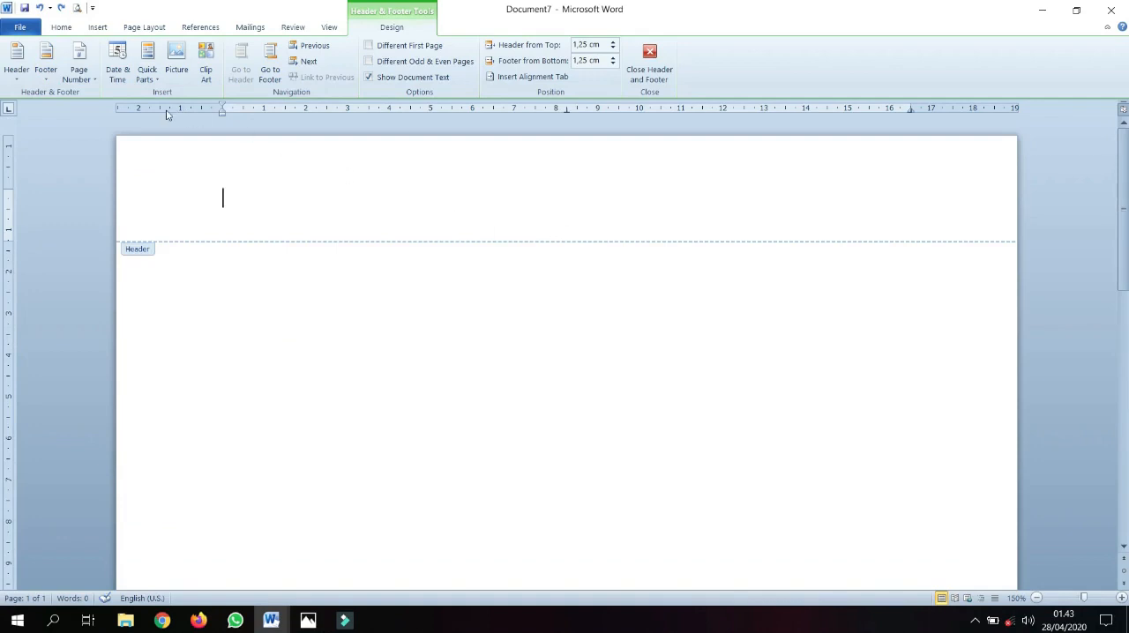
# Review the starting-number and number-format options for page numbers, cancel the settings, and return to the document body
pyautogui.click(79, 72)
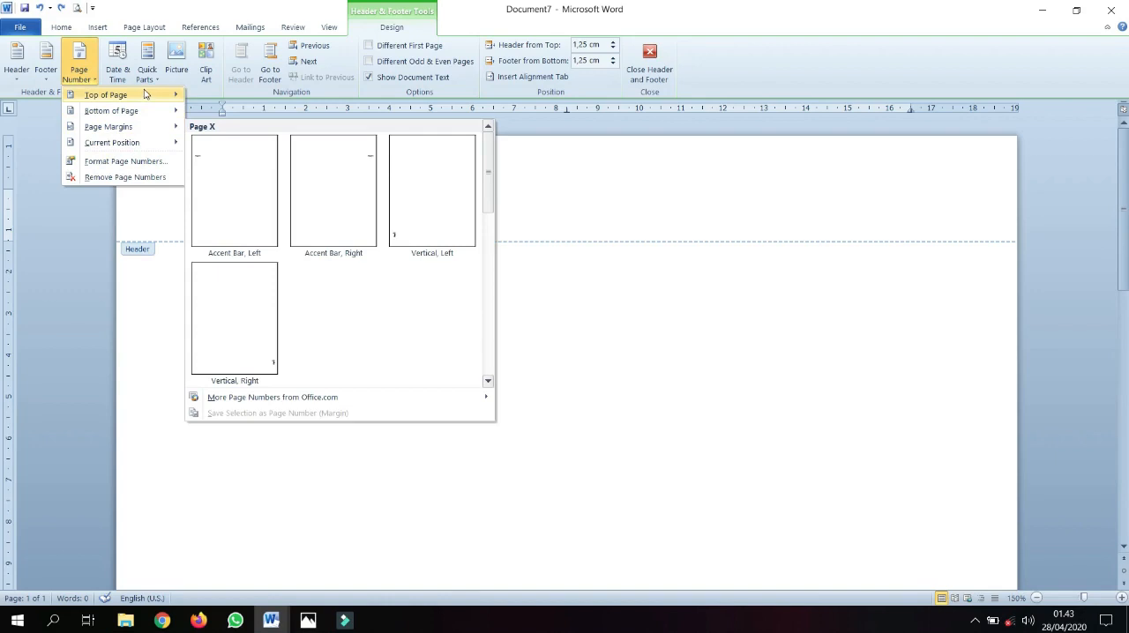
pyautogui.click(138, 164)
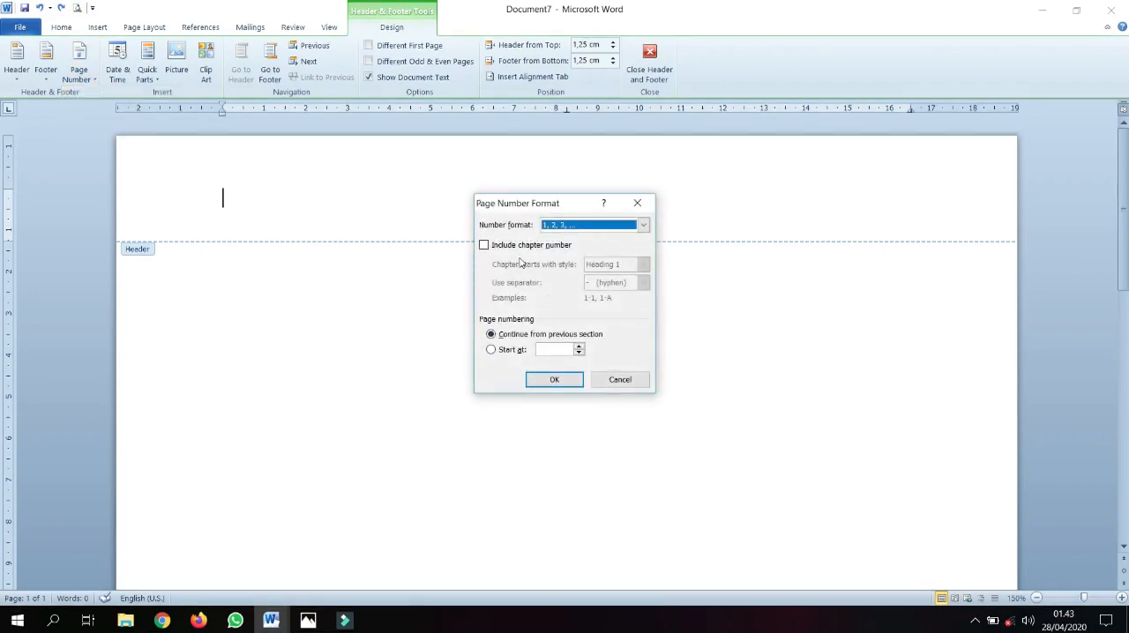
pyautogui.click(578, 347)
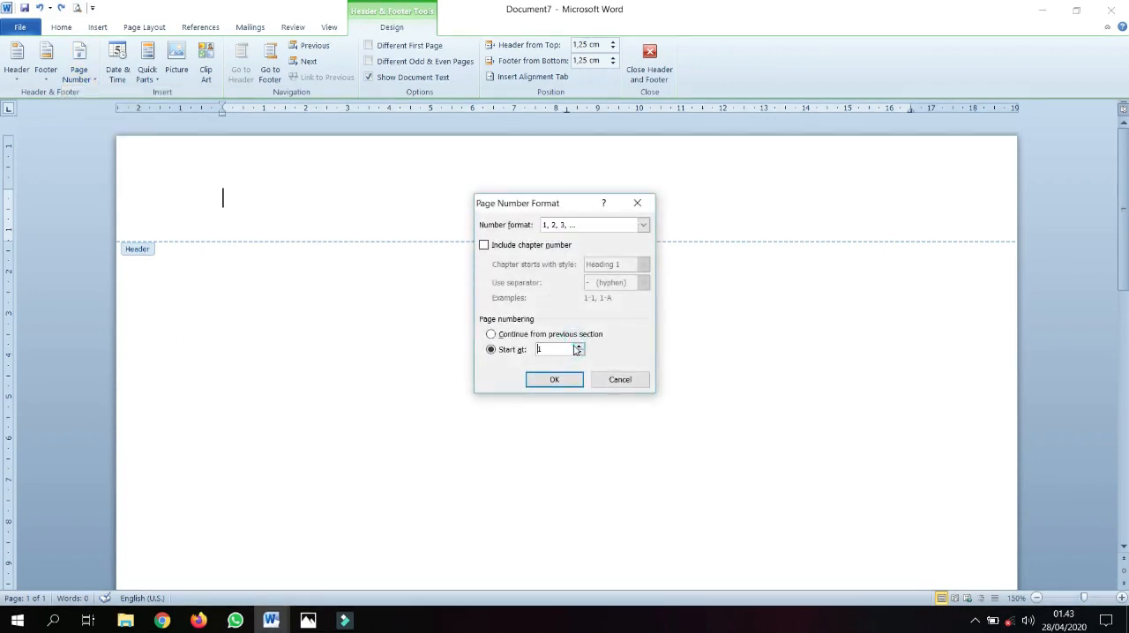
pyautogui.click(578, 347)
pyautogui.click(579, 353)
pyautogui.click(643, 225)
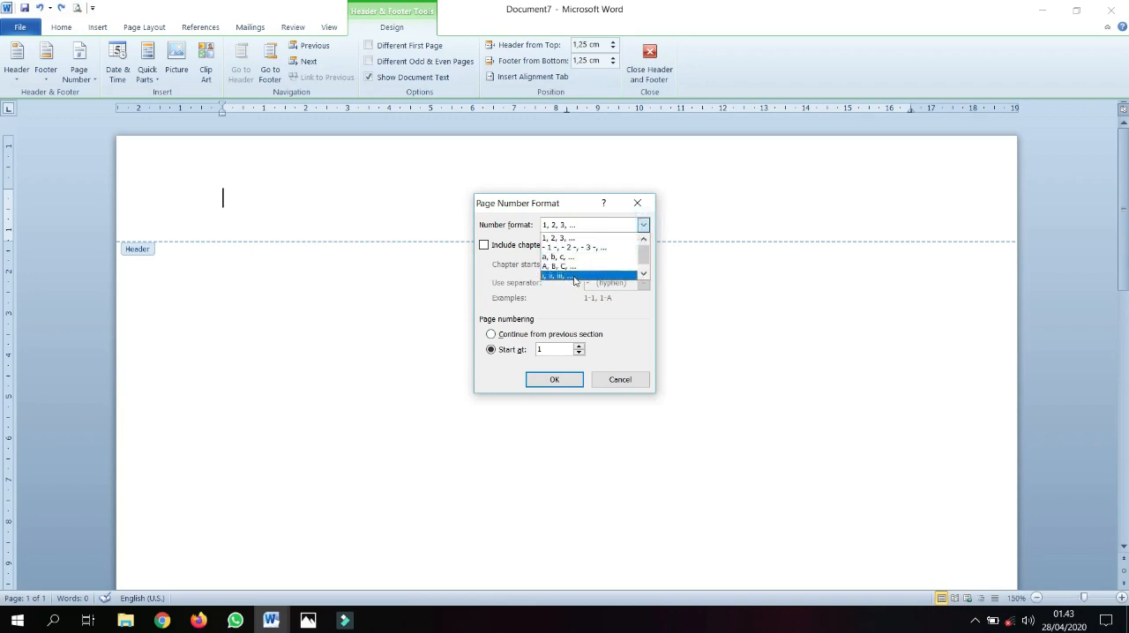
pyautogui.click(632, 386)
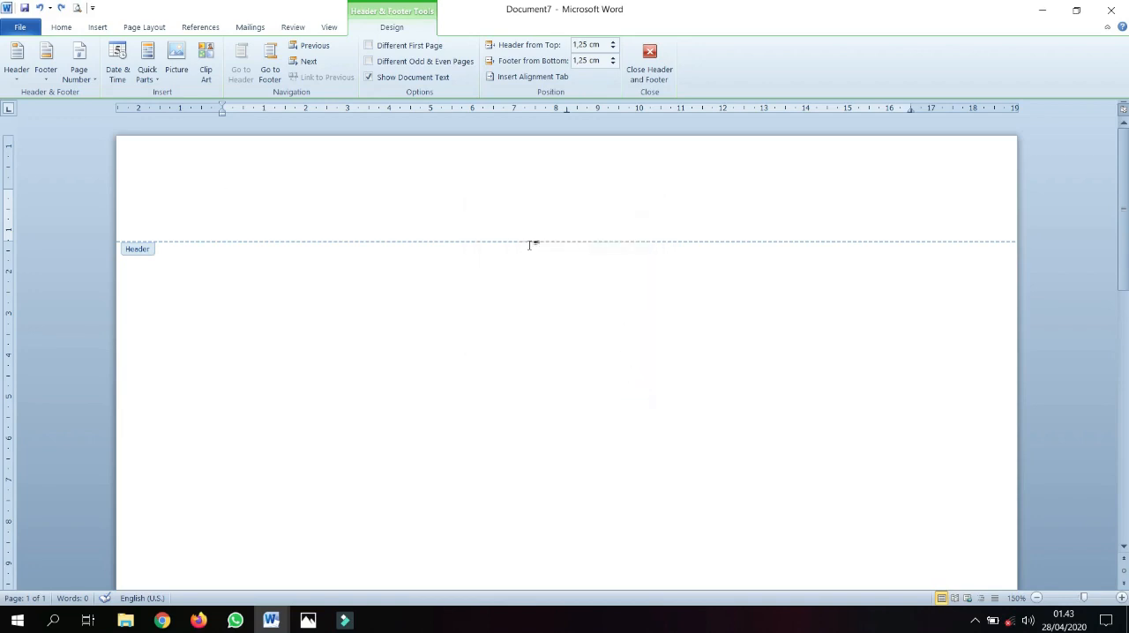
pyautogui.doubleClick(530, 250)
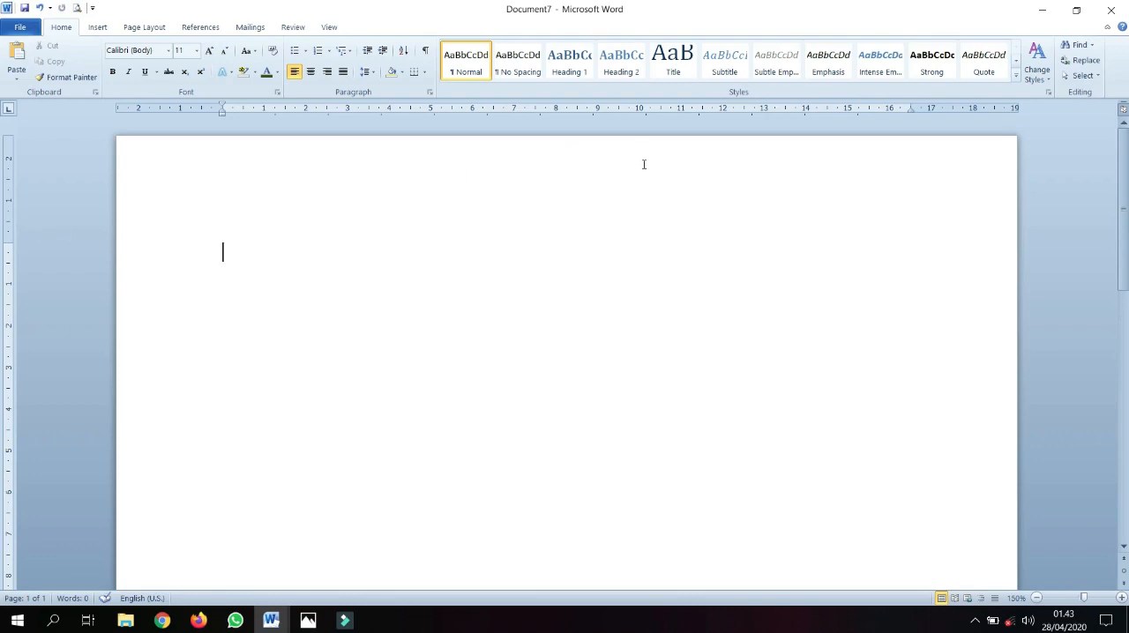
# Insert a right-aligned Plain Number 3 page number at the top of the page
pyautogui.doubleClick(719, 186)
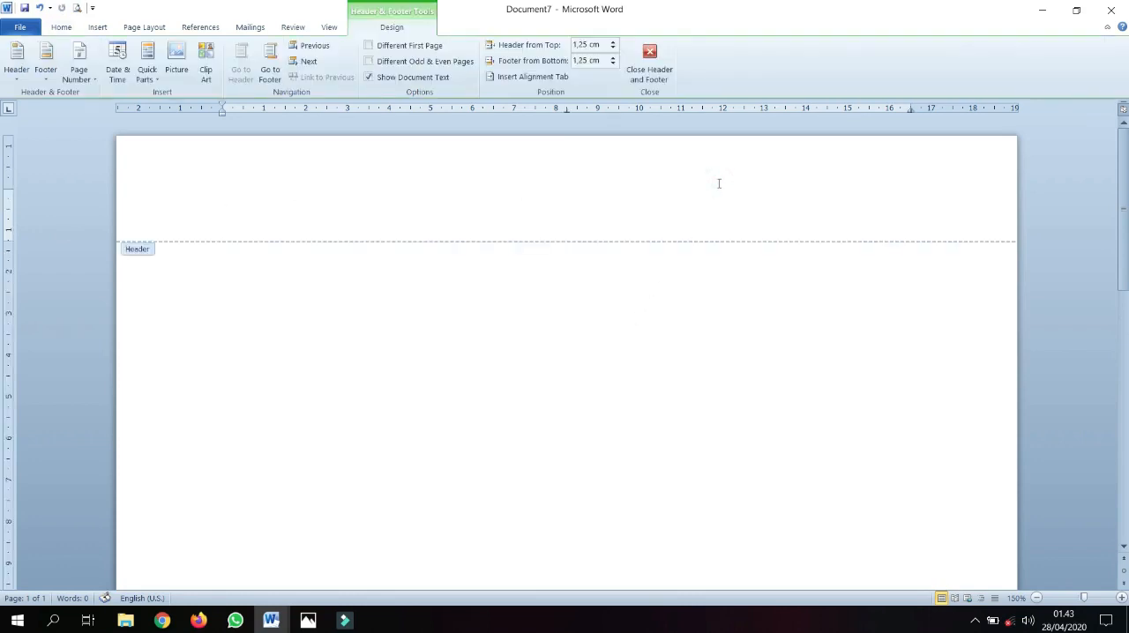
pyautogui.click(81, 86)
pyautogui.moveTo(91, 95)
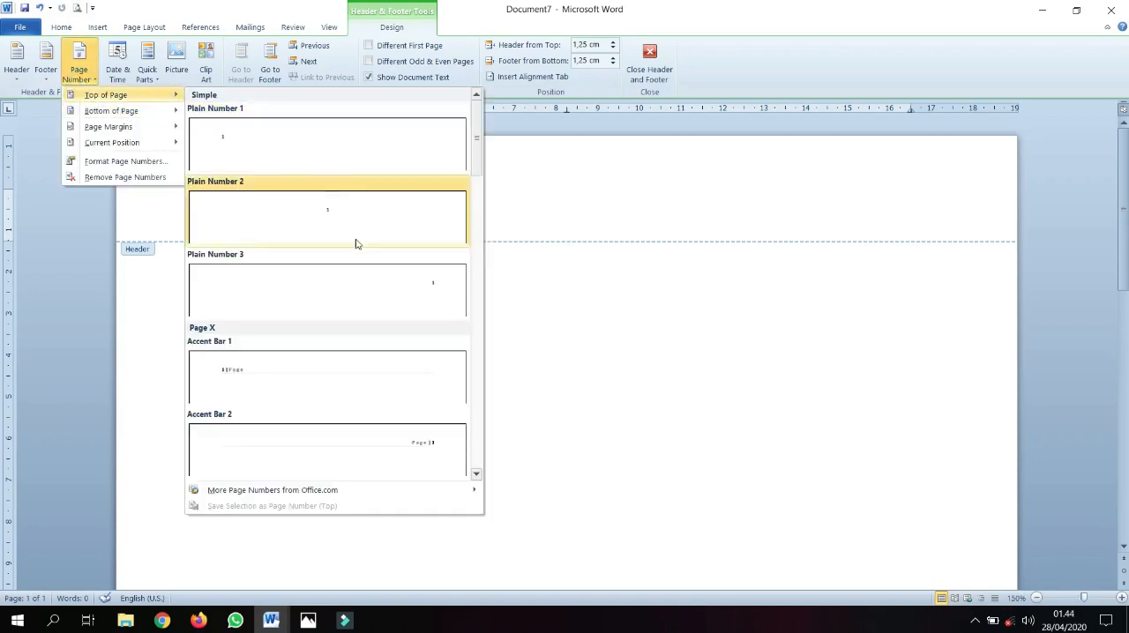
pyautogui.click(393, 290)
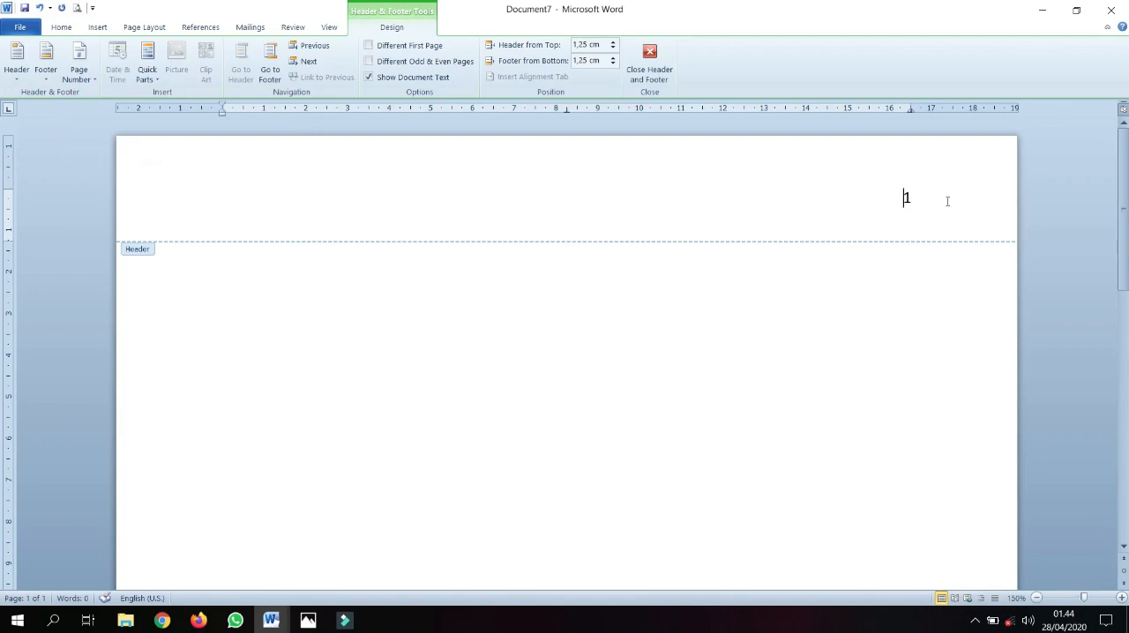
# Set the page numbering to start at 2 and return to the document body
pyautogui.doubleClick(906, 198)
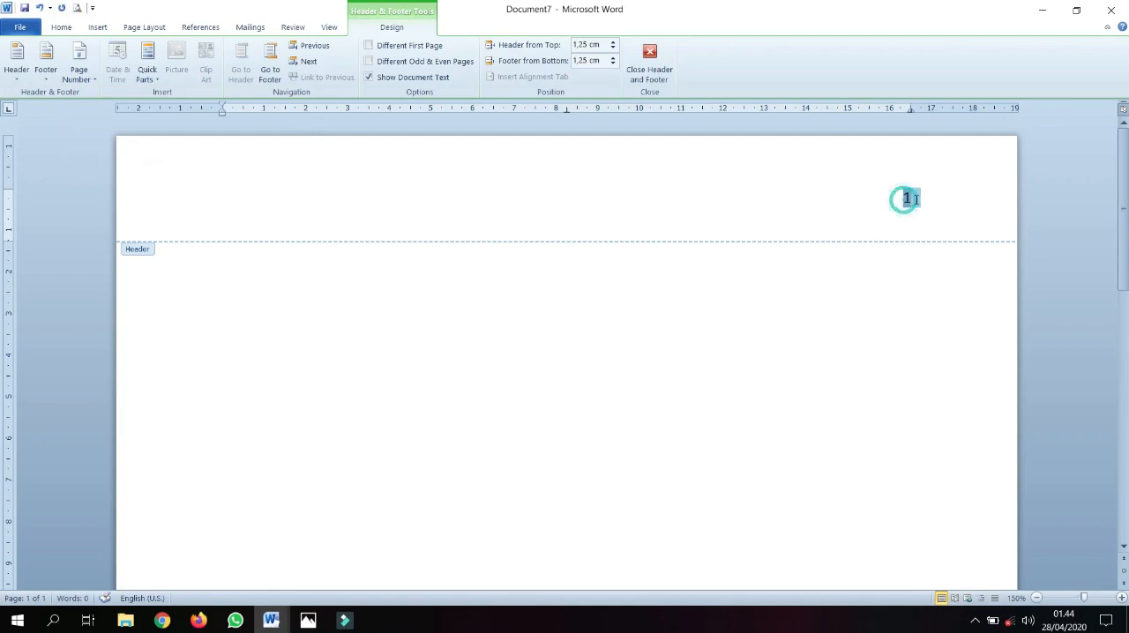
pyautogui.click(79, 70)
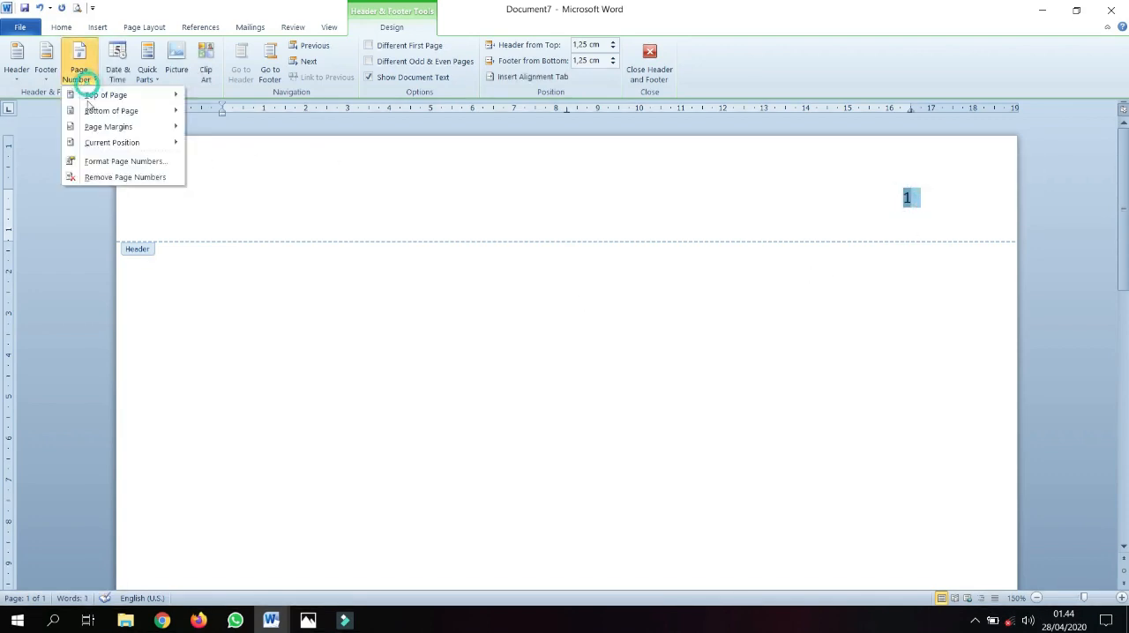
pyautogui.click(71, 162)
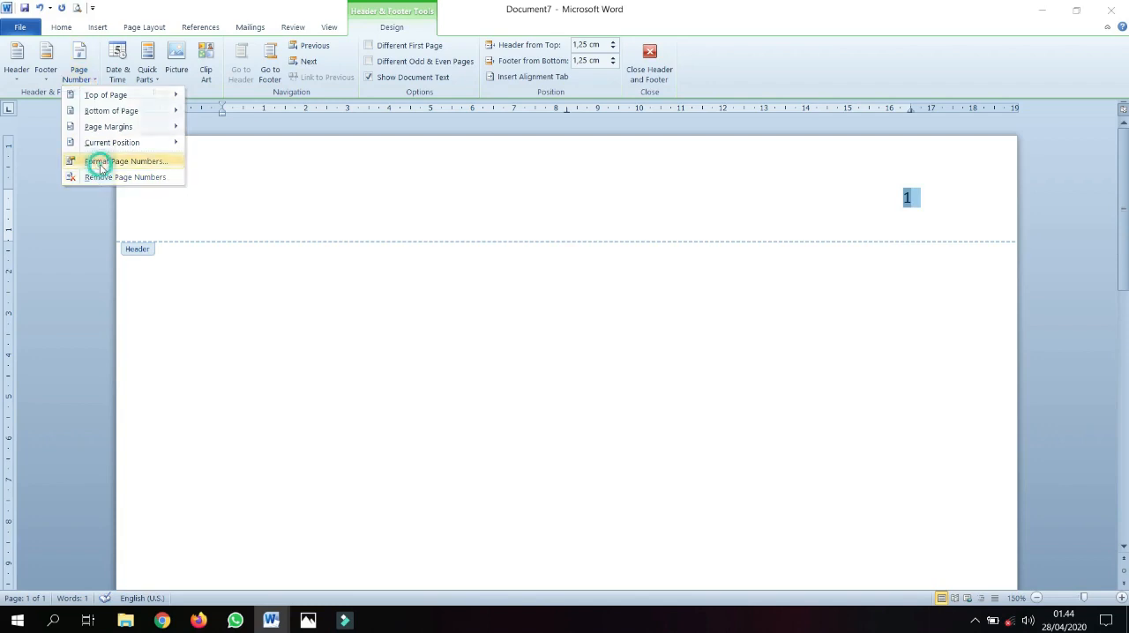
pyautogui.click(579, 347)
pyautogui.click(579, 347)
pyautogui.click(578, 346)
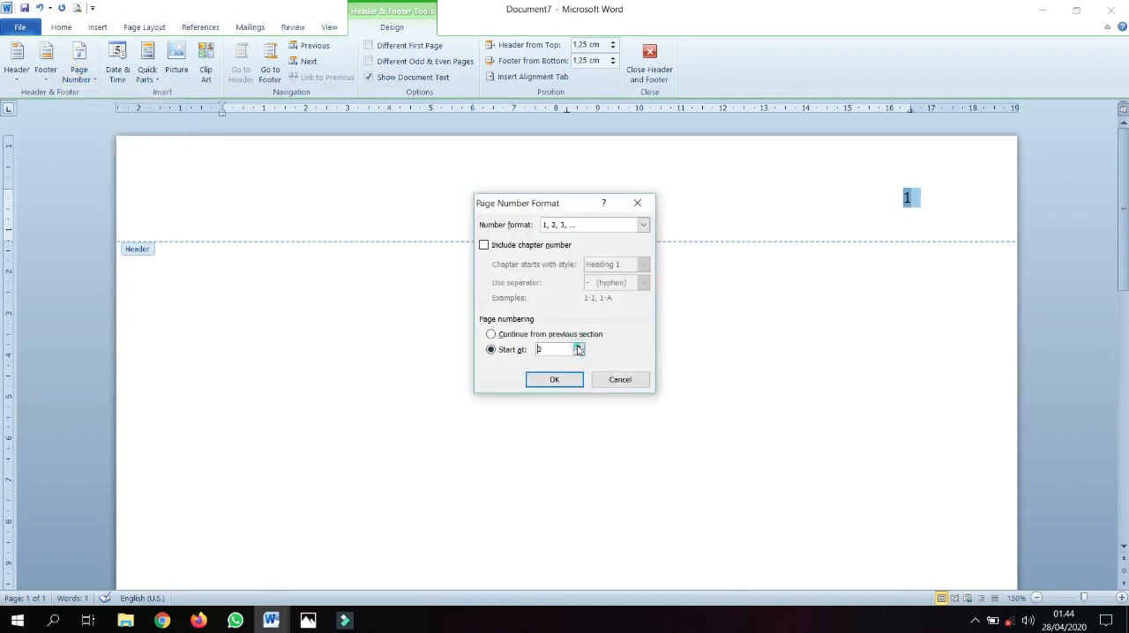
pyautogui.click(578, 353)
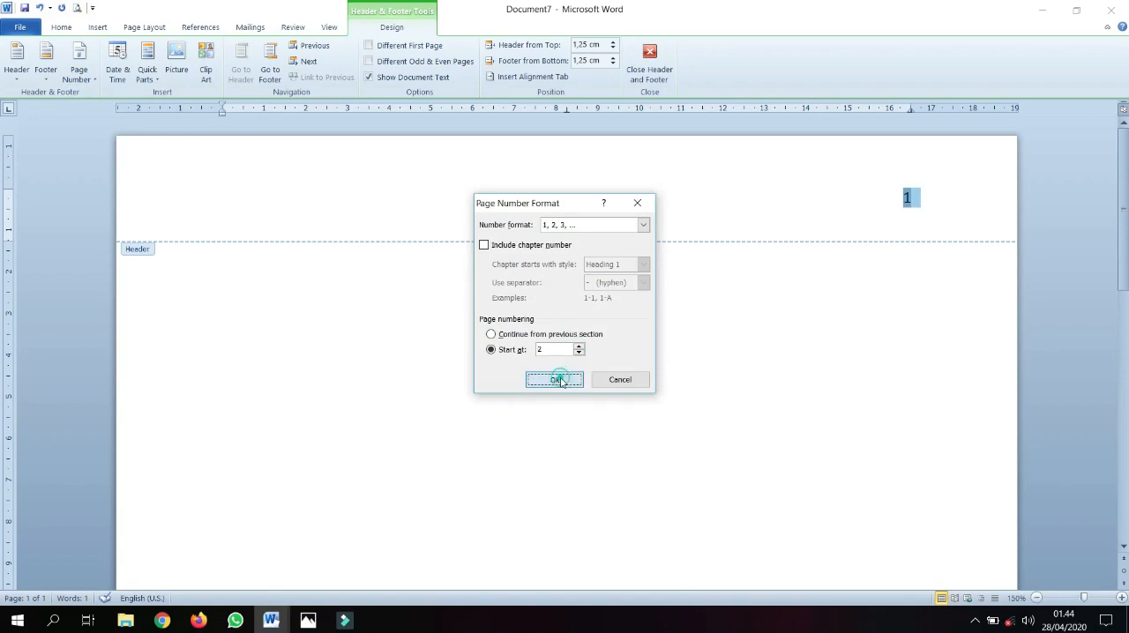
pyautogui.click(551, 380)
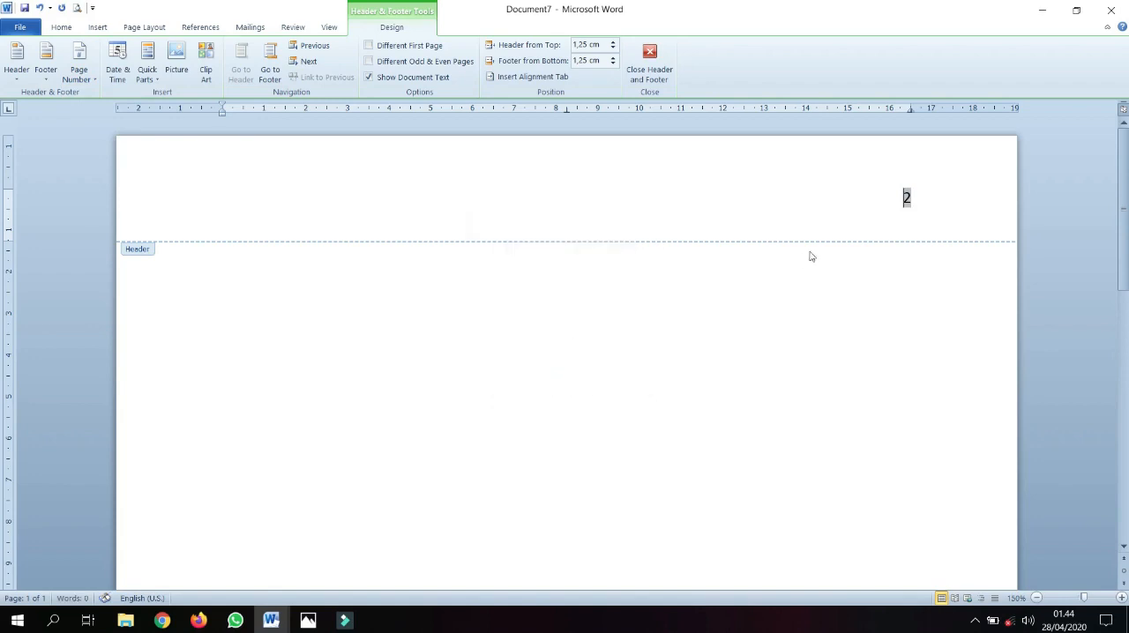
pyautogui.doubleClick(804, 337)
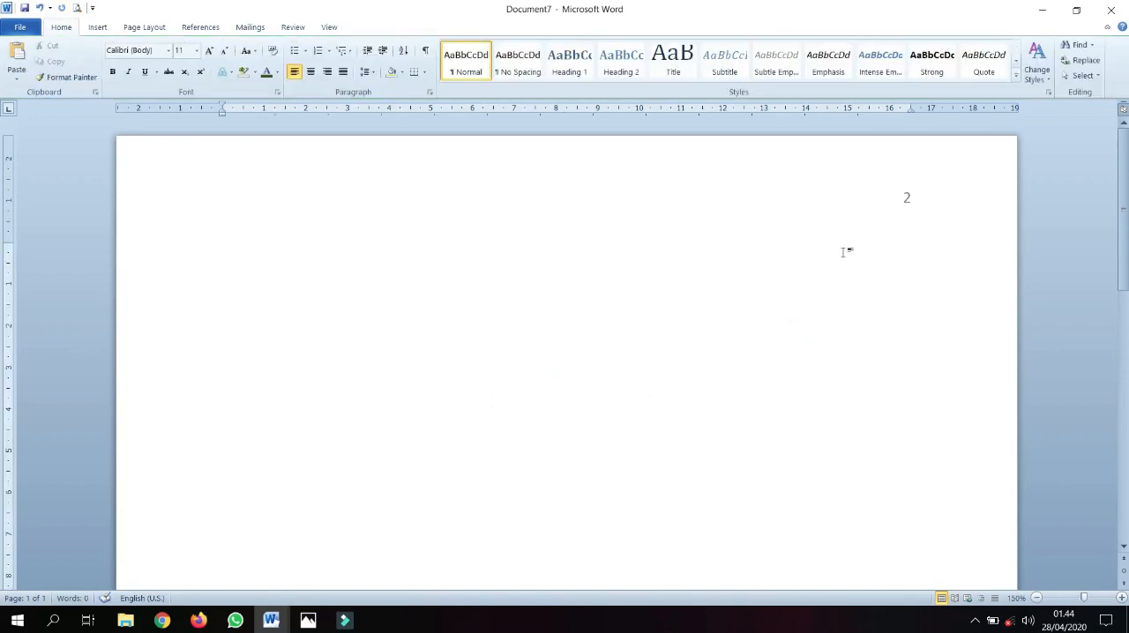
pyautogui.doubleClick(905, 208)
pyautogui.doubleClick(905, 198)
pyautogui.doubleClick(791, 336)
pyautogui.doubleClick(908, 200)
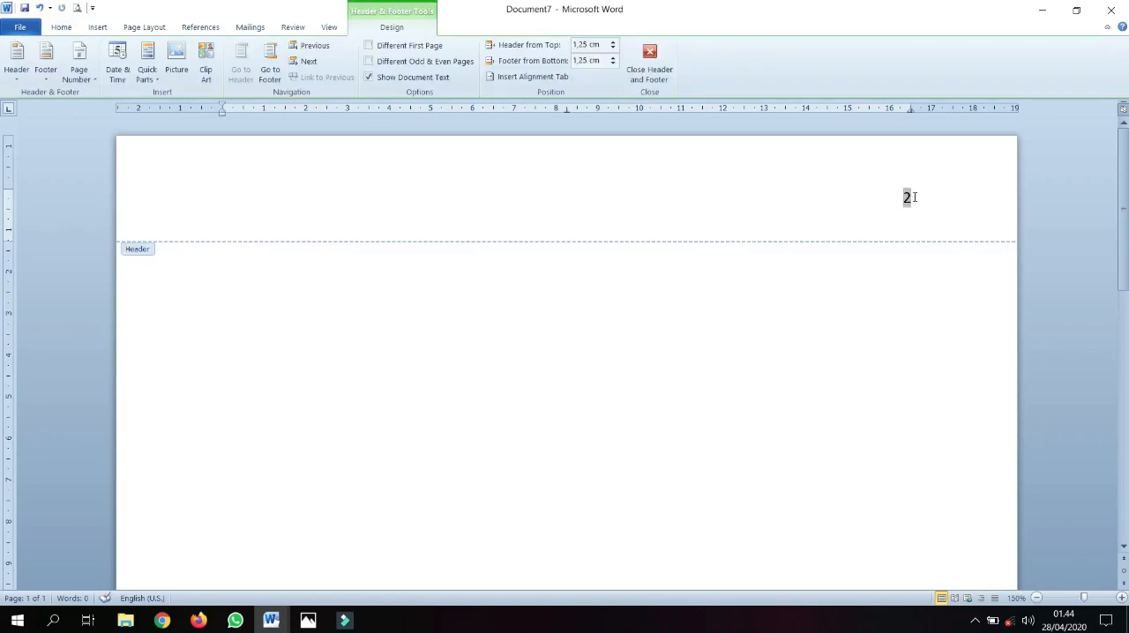
pyautogui.doubleClick(898, 198)
pyautogui.doubleClick(849, 308)
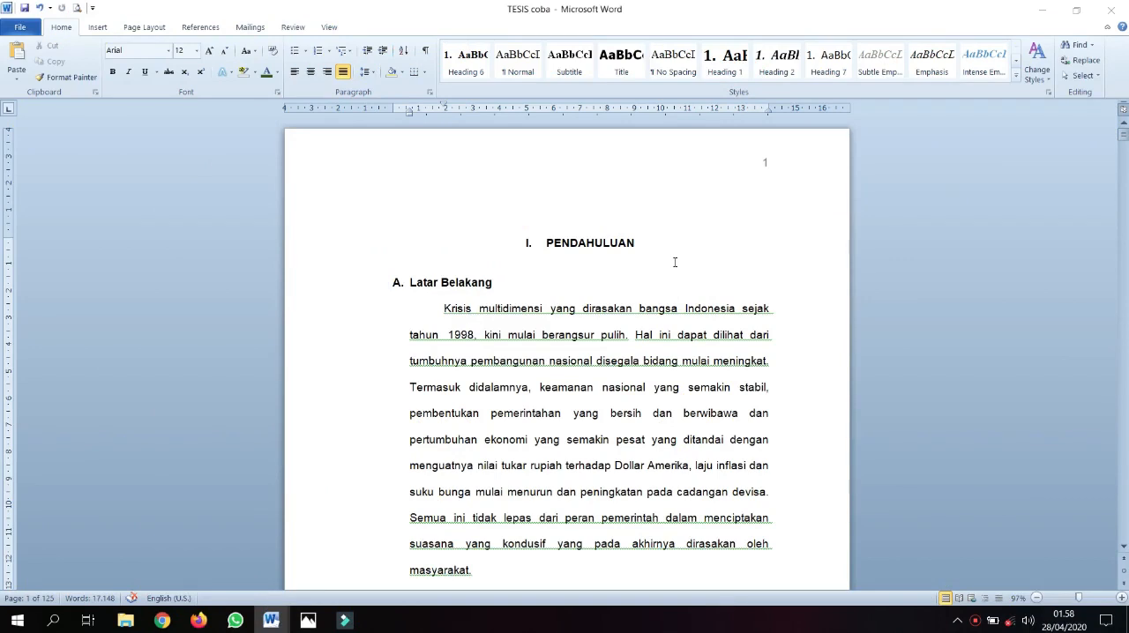
# Examine the header page numbers on the first two pages of the TESIS coba document
pyautogui.click(611, 250)
pyautogui.scroll(-5, 699, 238)
pyautogui.scroll(-5, 699, 251)
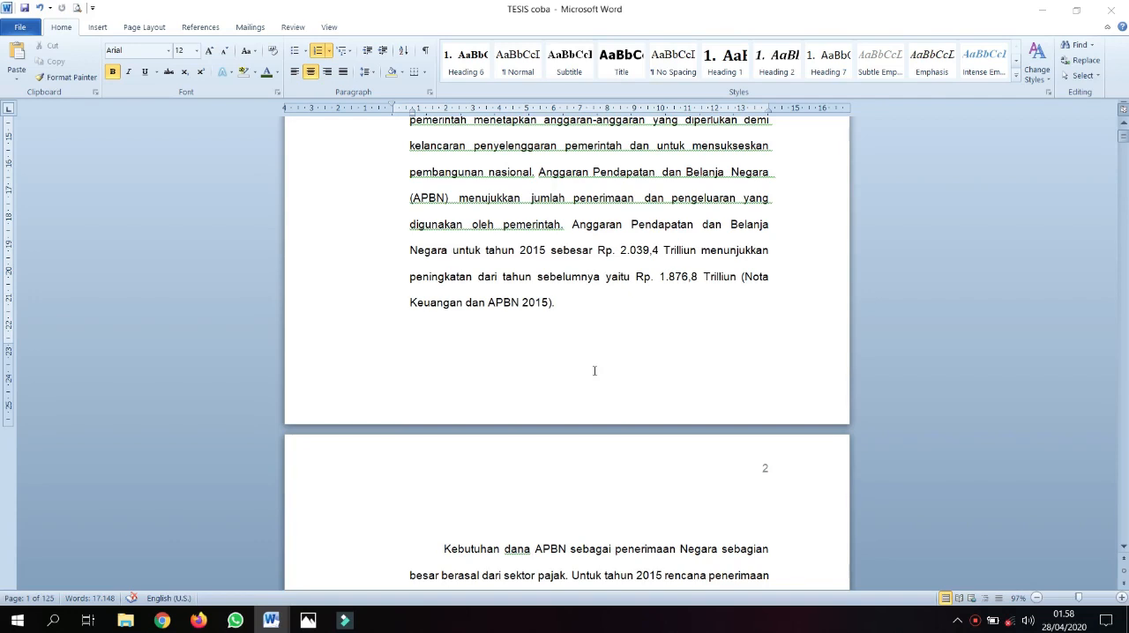
pyautogui.scroll(-3, 659, 360)
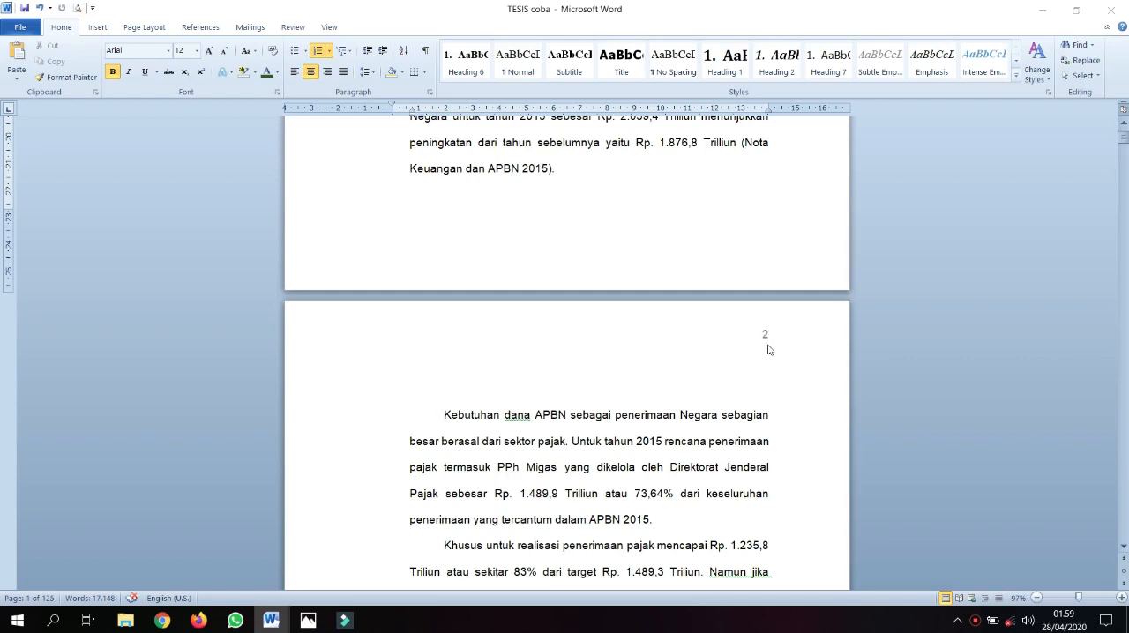
pyautogui.scroll(7, 768, 350)
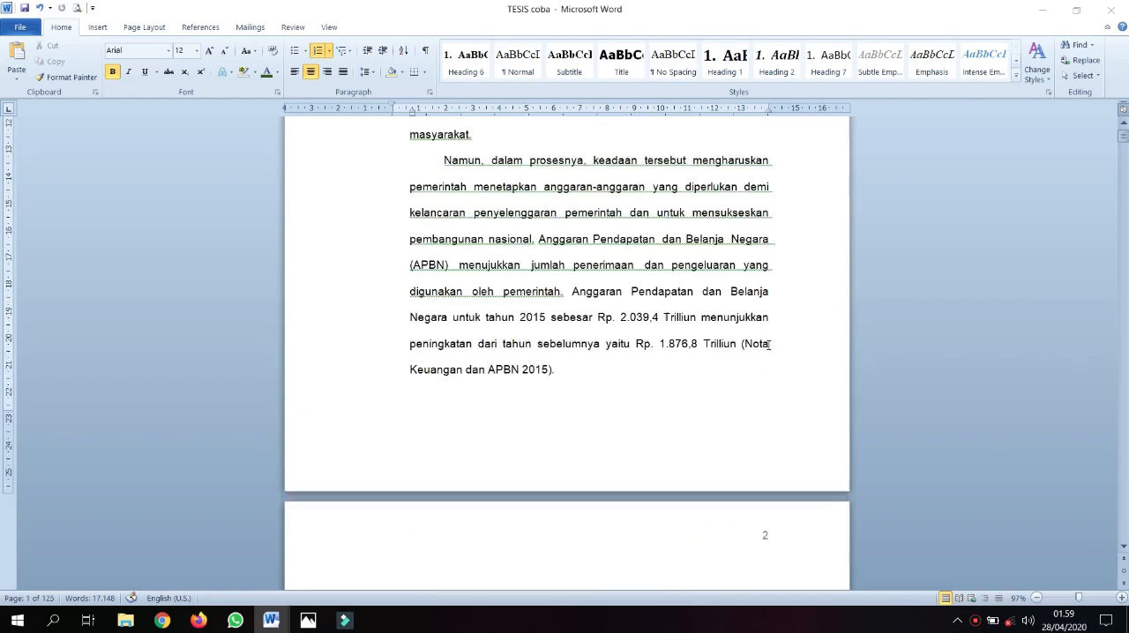
pyautogui.scroll(2, 768, 345)
pyautogui.click(668, 342)
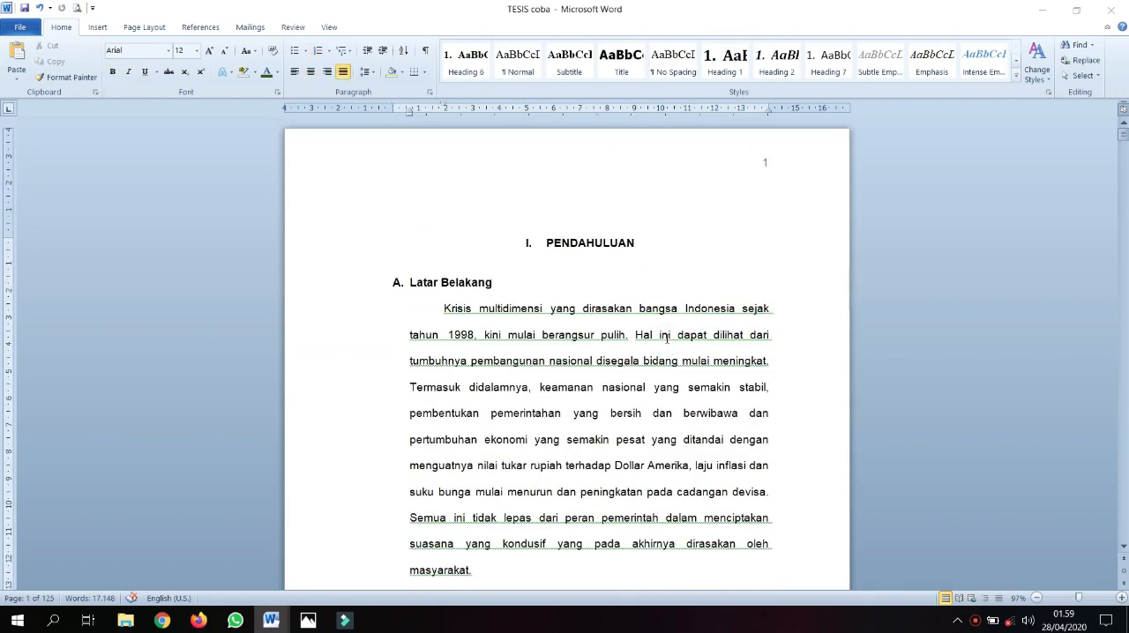
pyautogui.scroll(1, 666, 338)
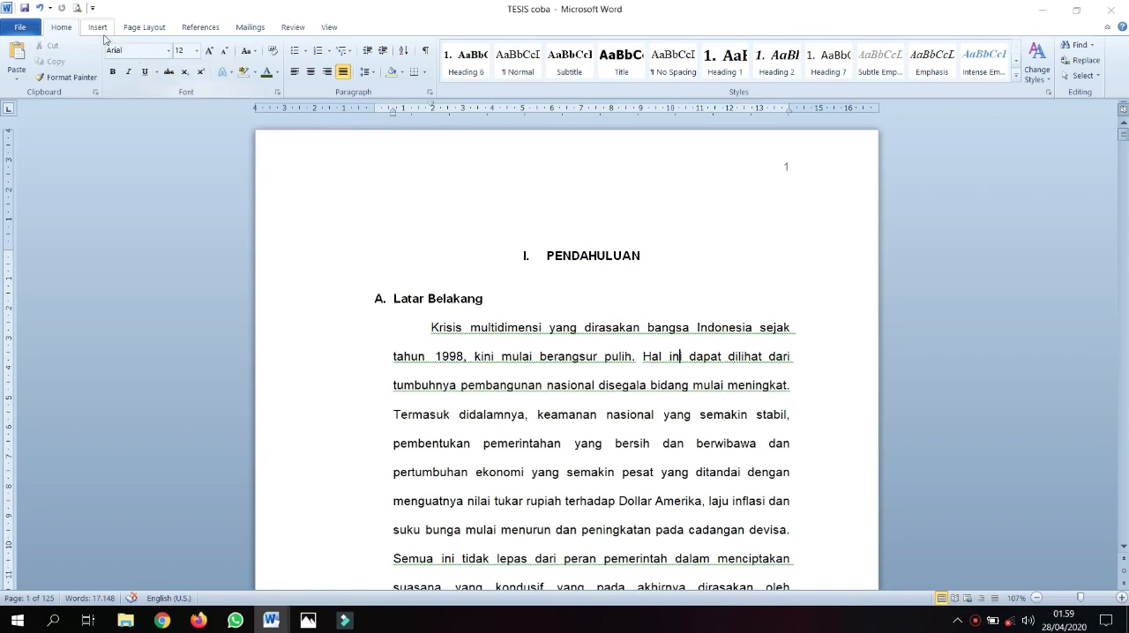
# Review the available page and section breaks, and view the first two pages side by side with the cursor before PENDAHULUAN
pyautogui.click(146, 27)
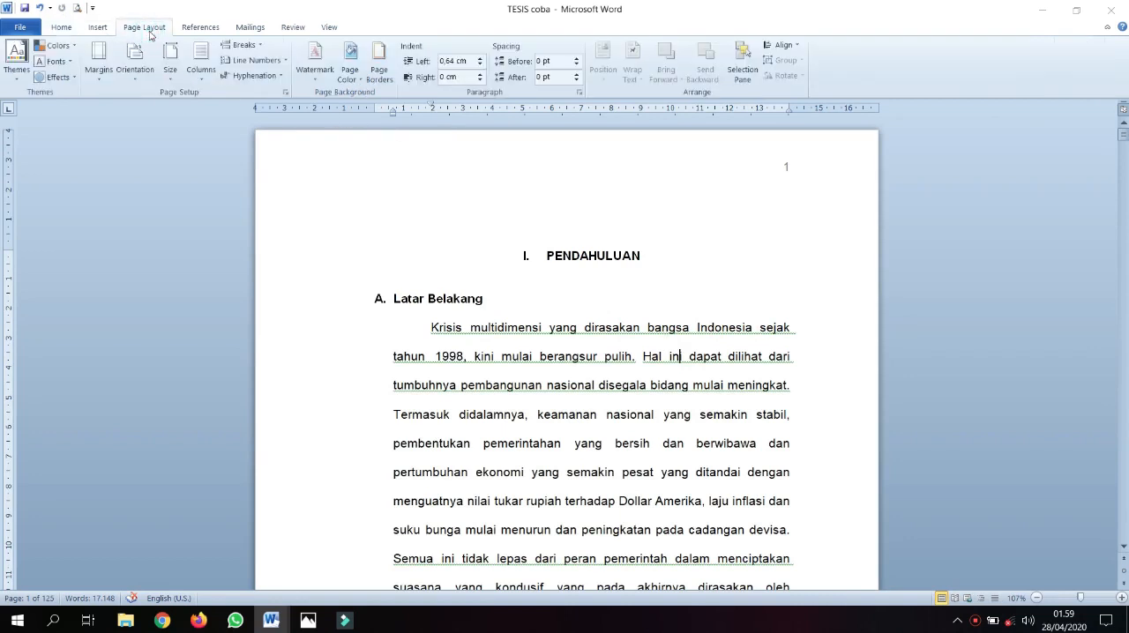
pyautogui.click(259, 49)
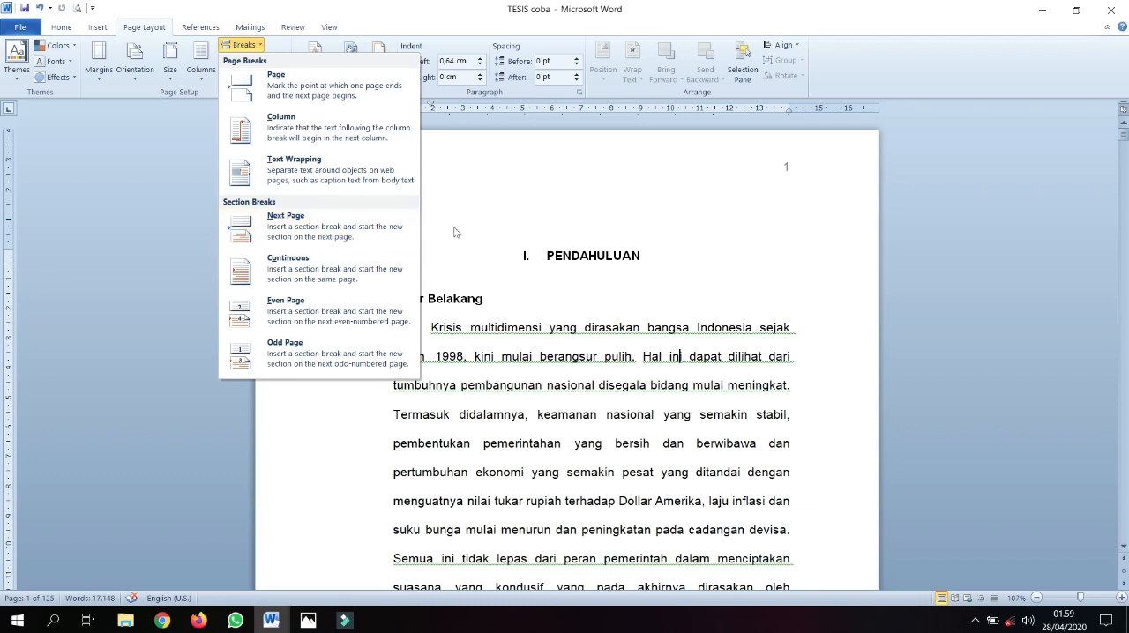
pyautogui.click(555, 275)
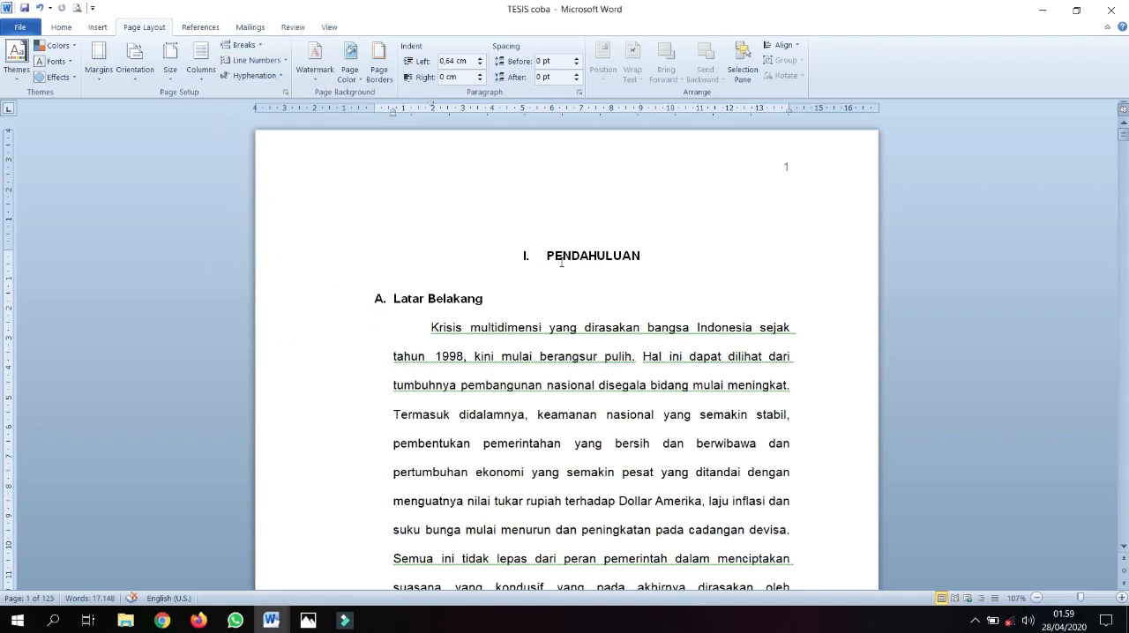
pyautogui.click(548, 256)
pyautogui.keyDown('ctrl'); pyautogui.scroll(-2, 549, 257); pyautogui.keyUp('ctrl')
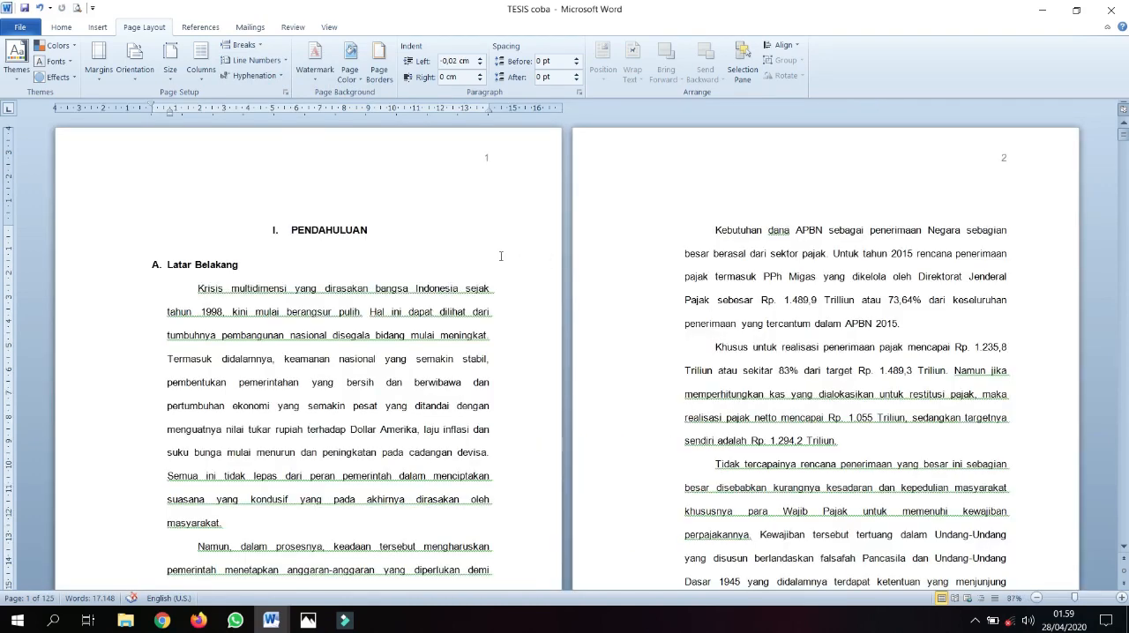
pyautogui.keyDown('ctrl'); pyautogui.scroll(2, 500, 256); pyautogui.keyUp('ctrl')
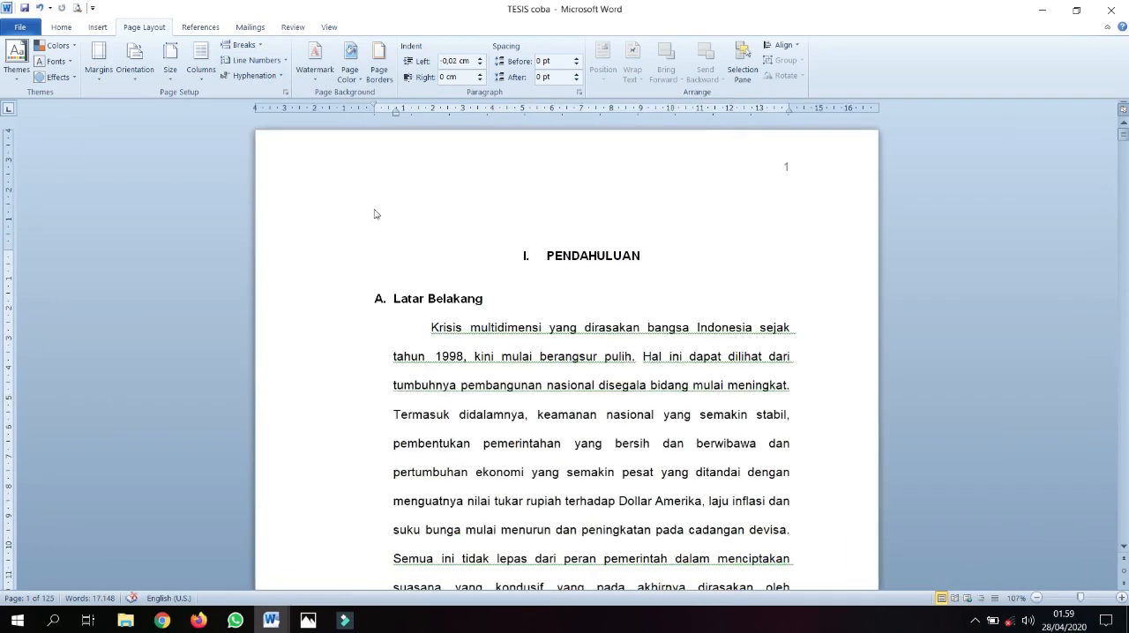
# Draw a rectangle about 1.6 cm high and 1.8 cm wide over the page number on the first page
pyautogui.click(104, 29)
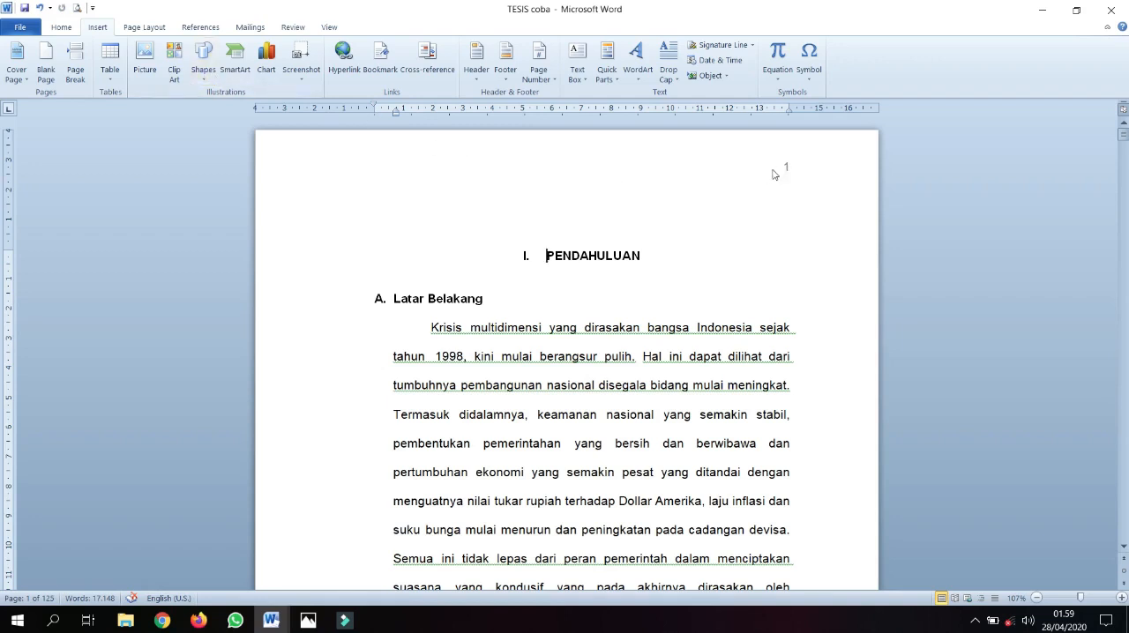
pyautogui.click(208, 79)
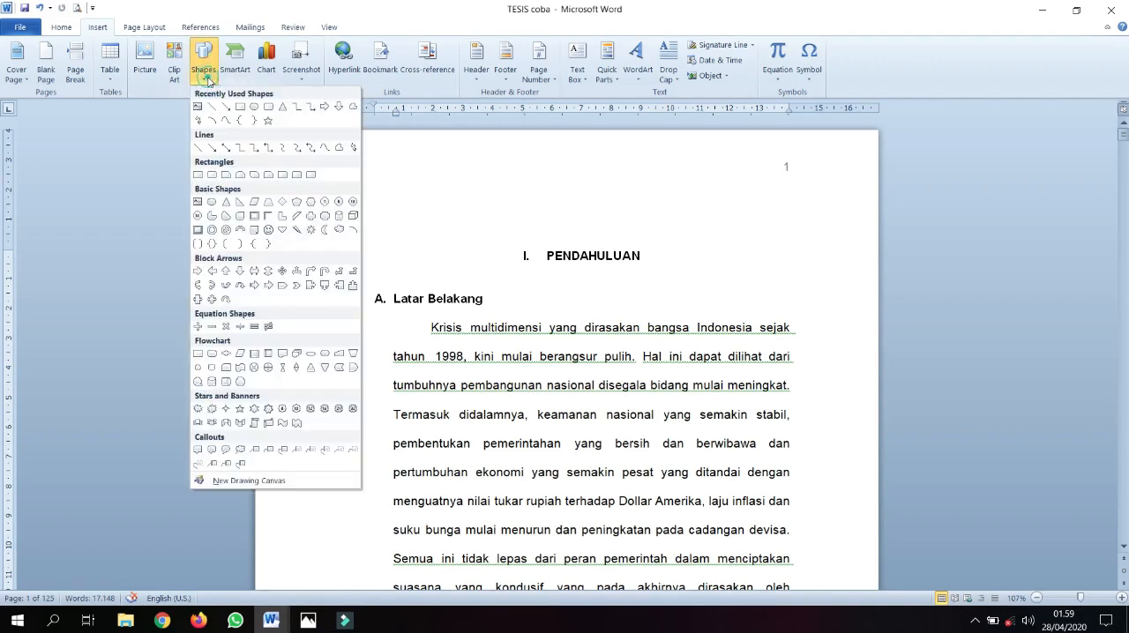
pyautogui.click(240, 109)
pyautogui.moveTo(757, 150); pyautogui.dragTo(811, 196)
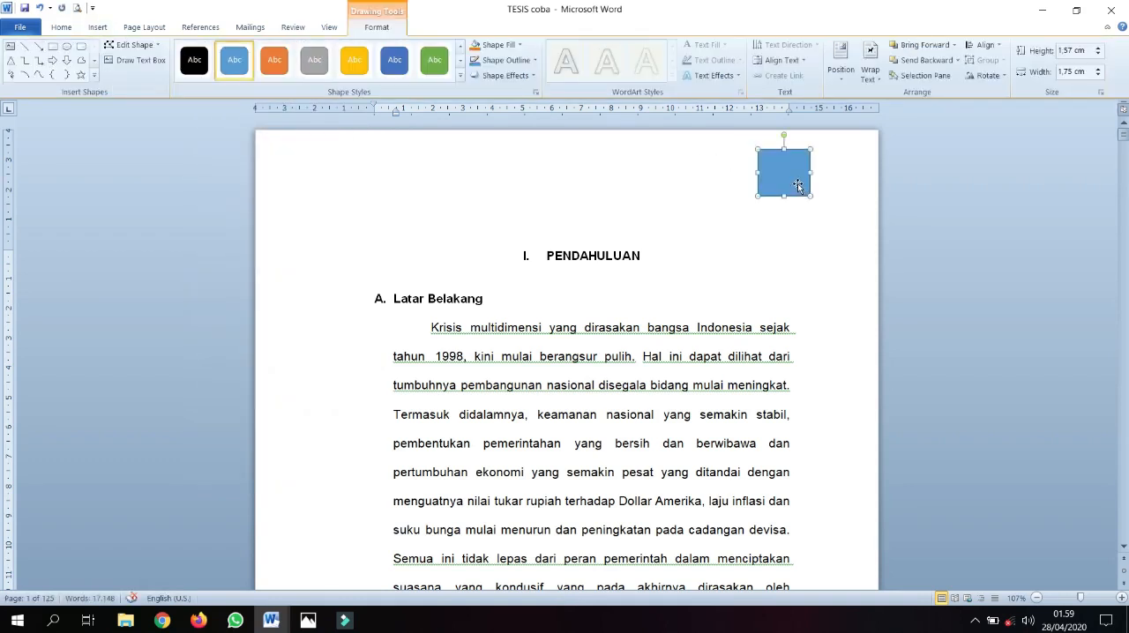
# Set the line color of the rectangle covering the first page's number to white
pyautogui.rightClick(798, 185)
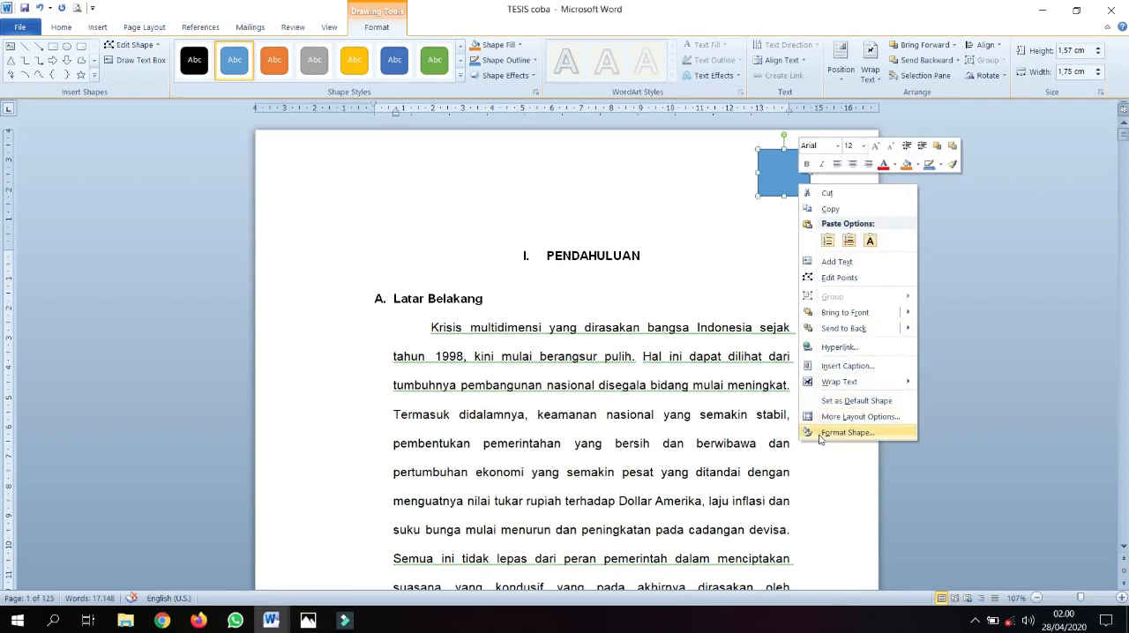
pyautogui.click(838, 432)
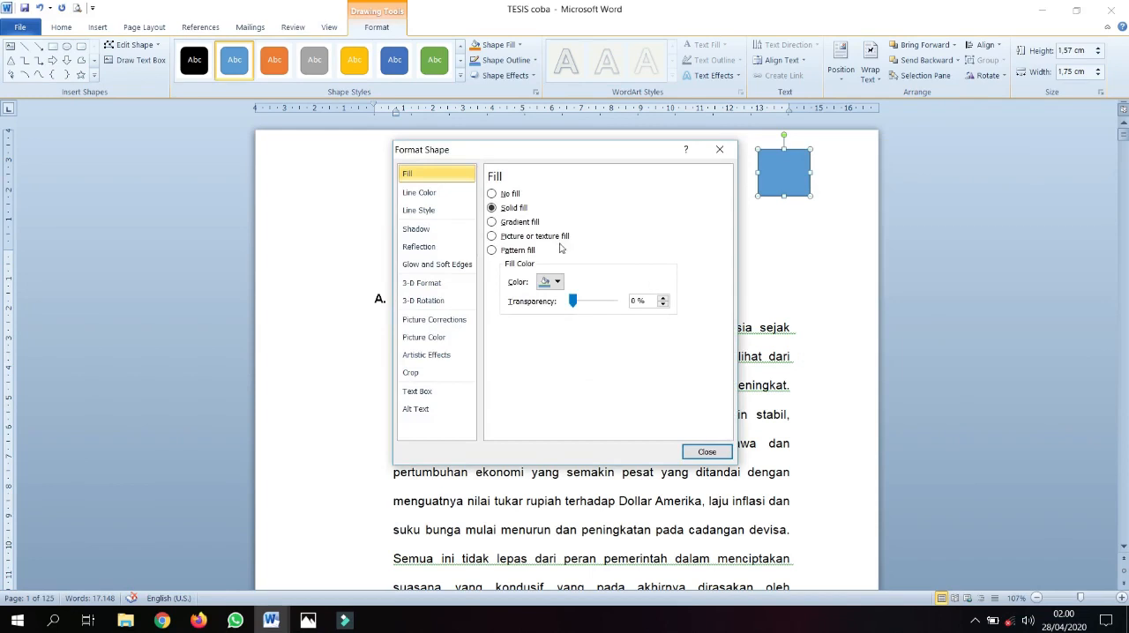
pyautogui.click(445, 192)
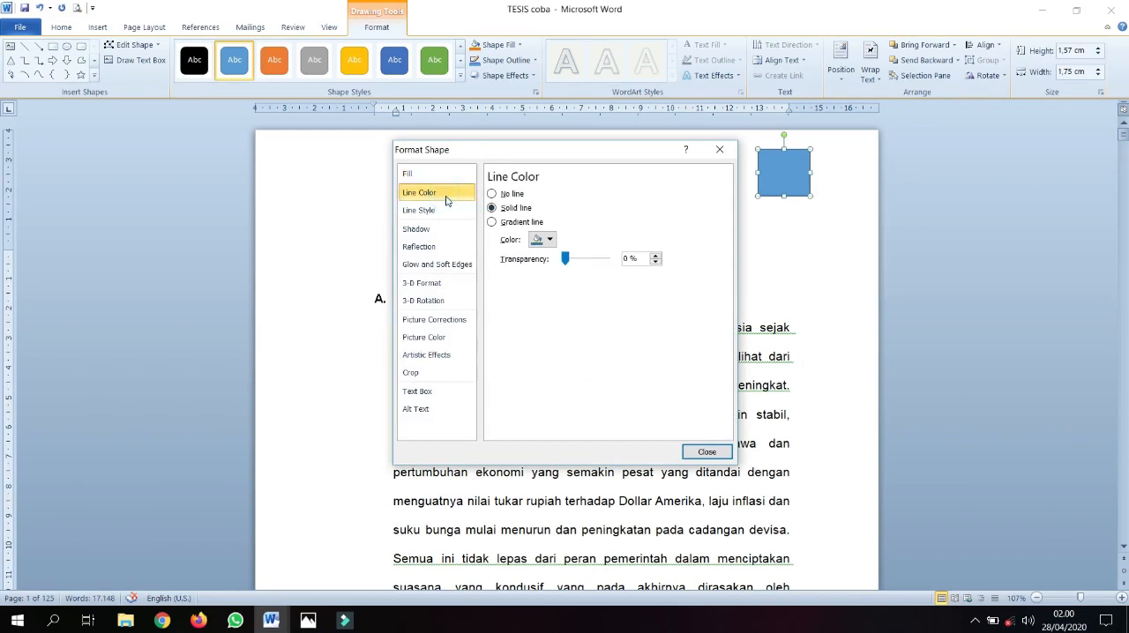
pyautogui.click(541, 239)
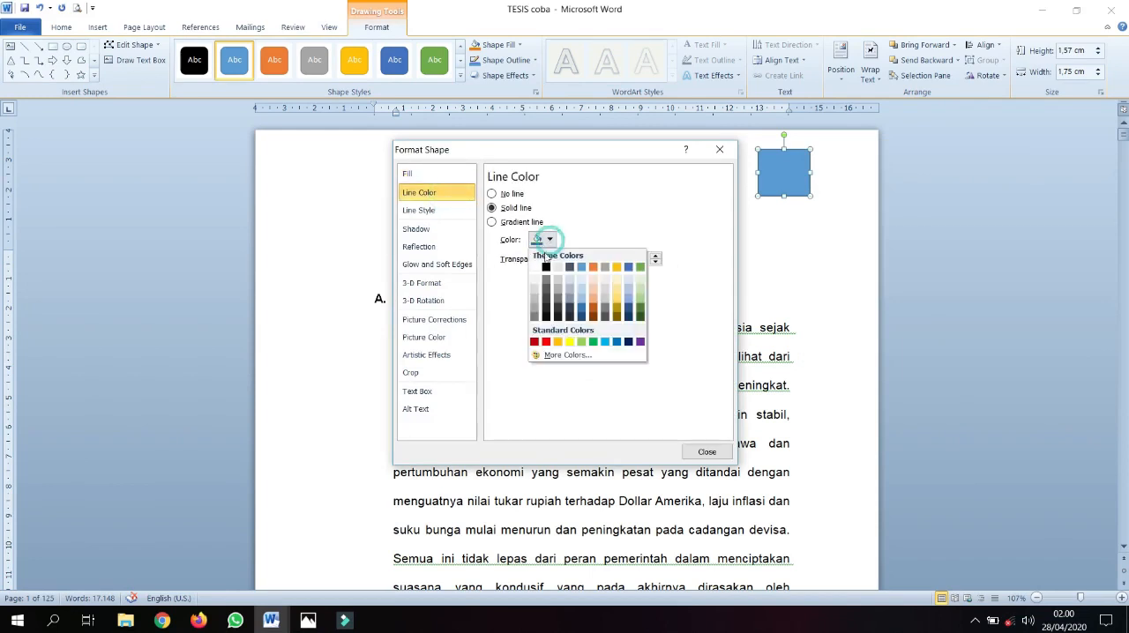
pyautogui.click(535, 267)
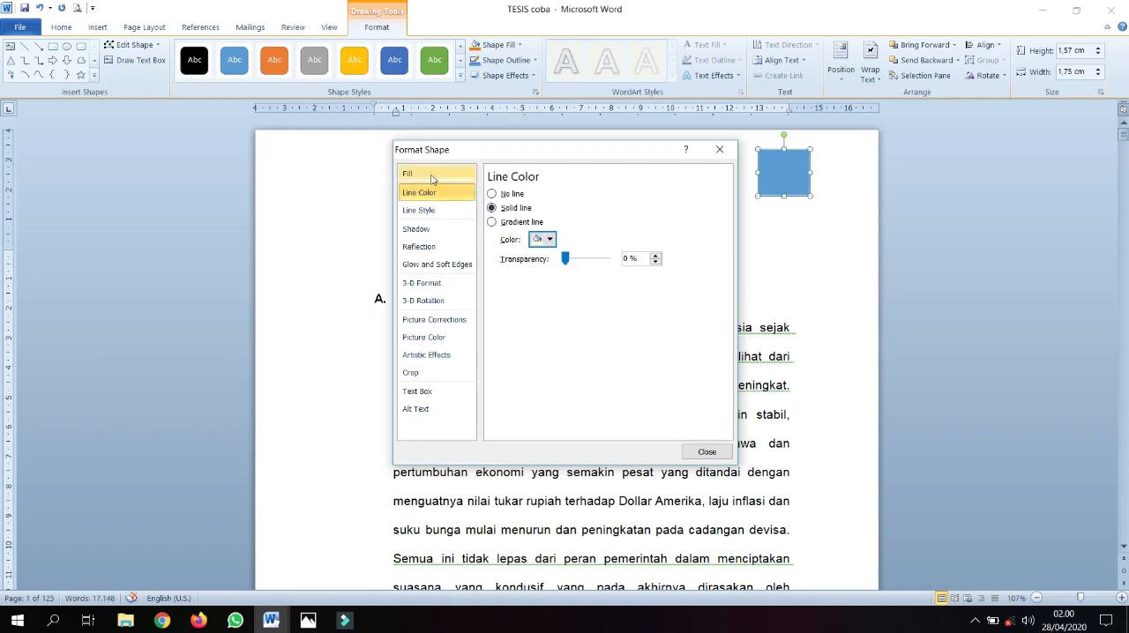
# Try giving the rectangle over the page number a solid white fill and no line
pyautogui.click(431, 176)
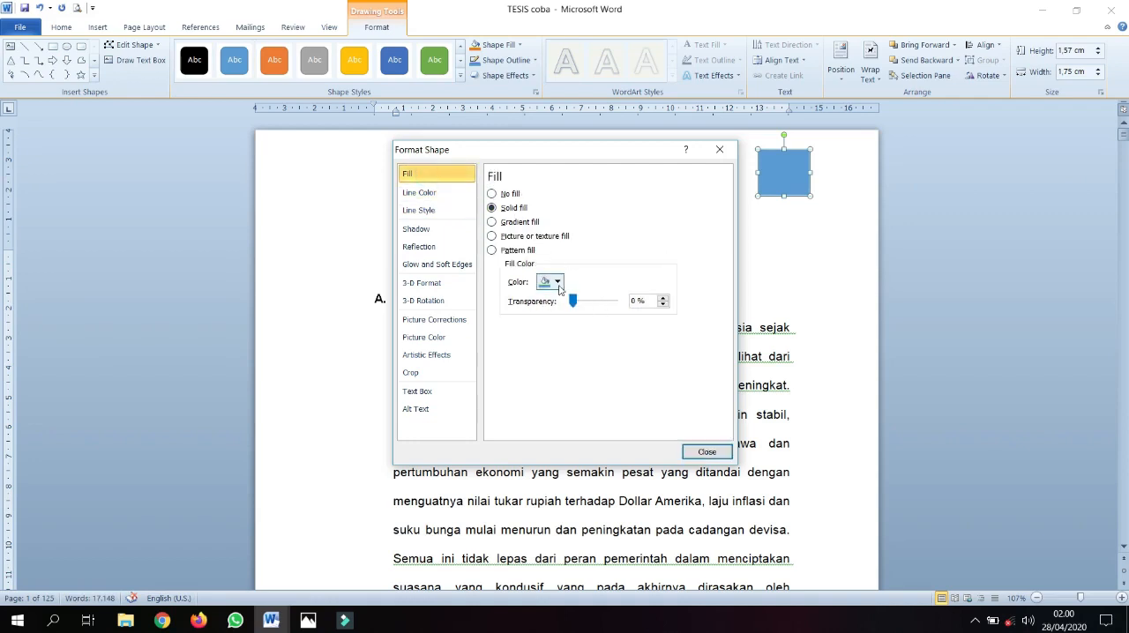
pyautogui.click(557, 281)
pyautogui.click(544, 311)
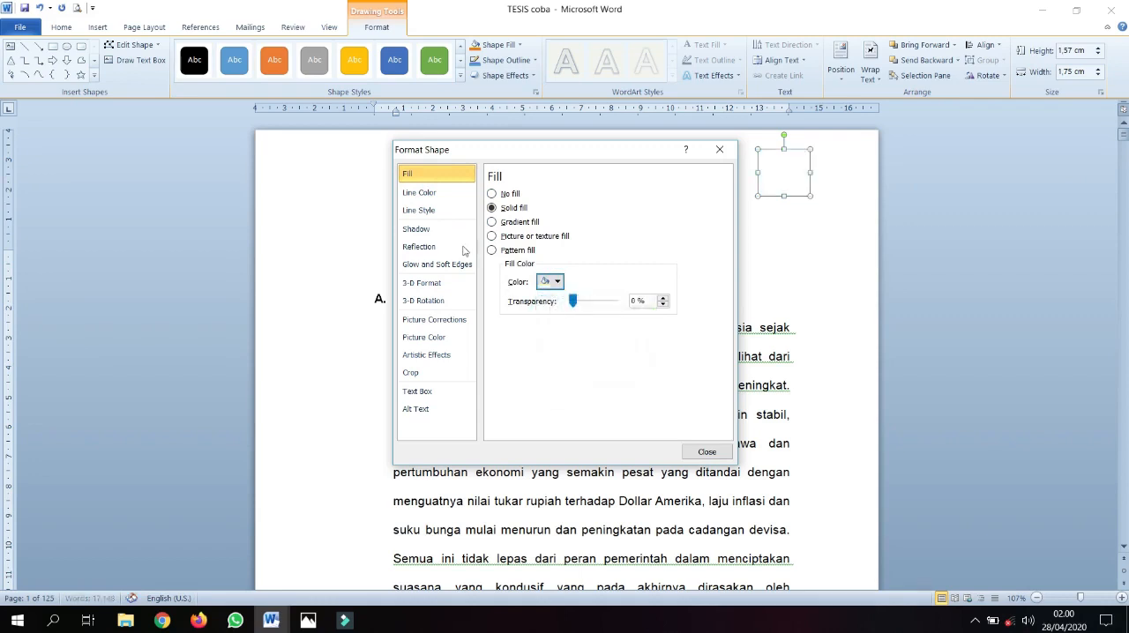
pyautogui.click(423, 191)
pyautogui.click(509, 196)
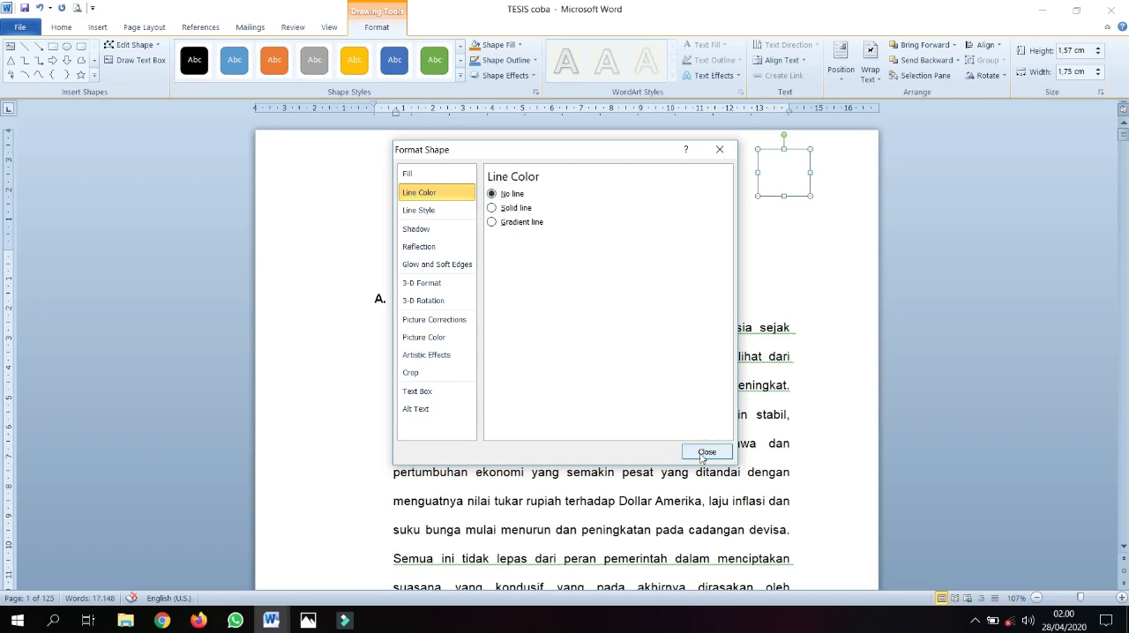
pyautogui.click(707, 453)
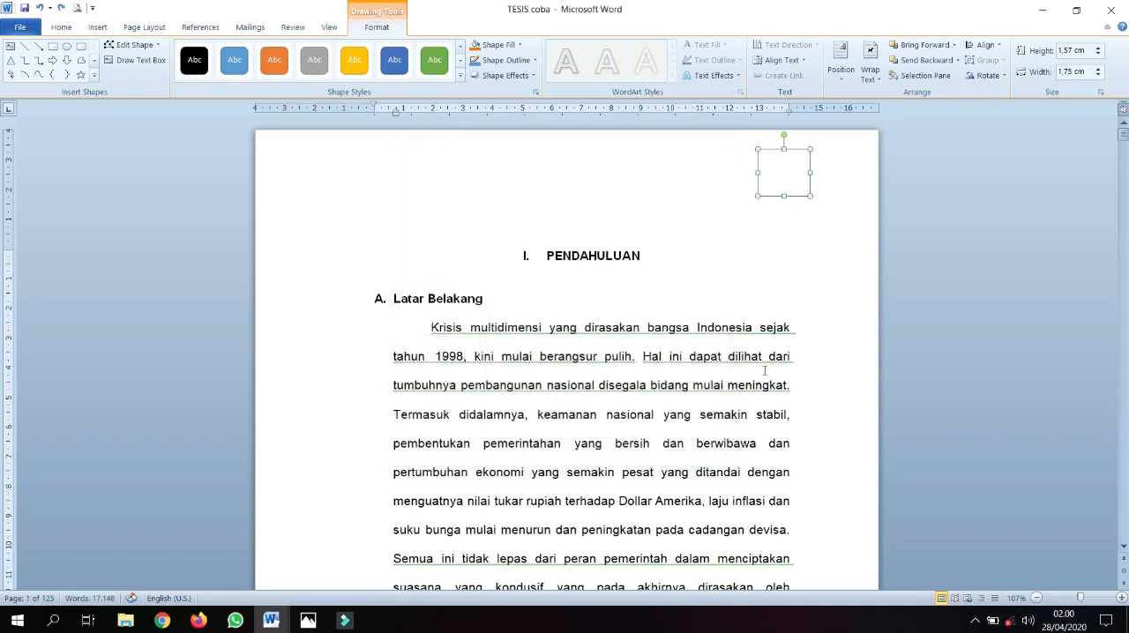
pyautogui.click(768, 361)
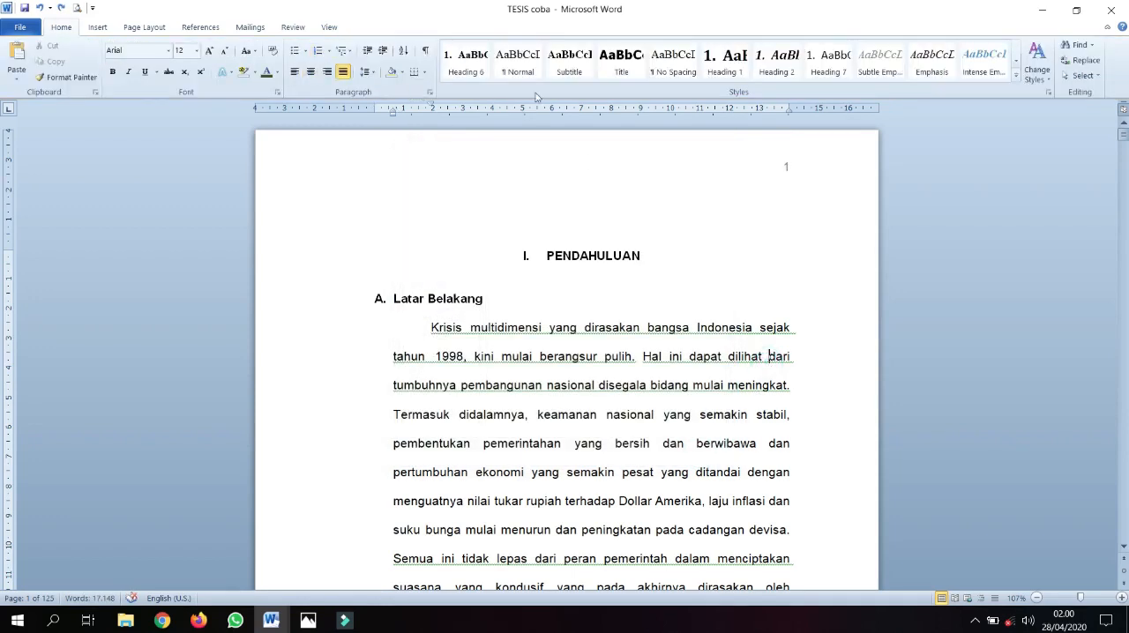
# Draw a new rectangle about 1.15 cm high and 1.03 cm wide over the first page's number
pyautogui.click(96, 27)
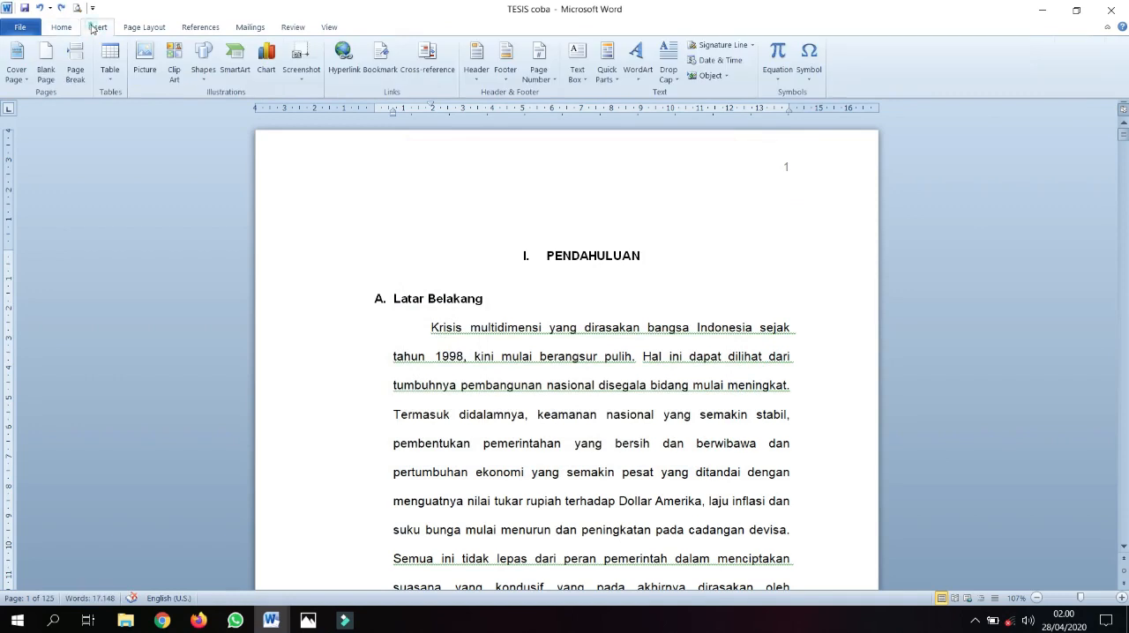
pyautogui.click(203, 60)
pyautogui.click(239, 109)
pyautogui.moveTo(769, 151); pyautogui.dragTo(802, 187)
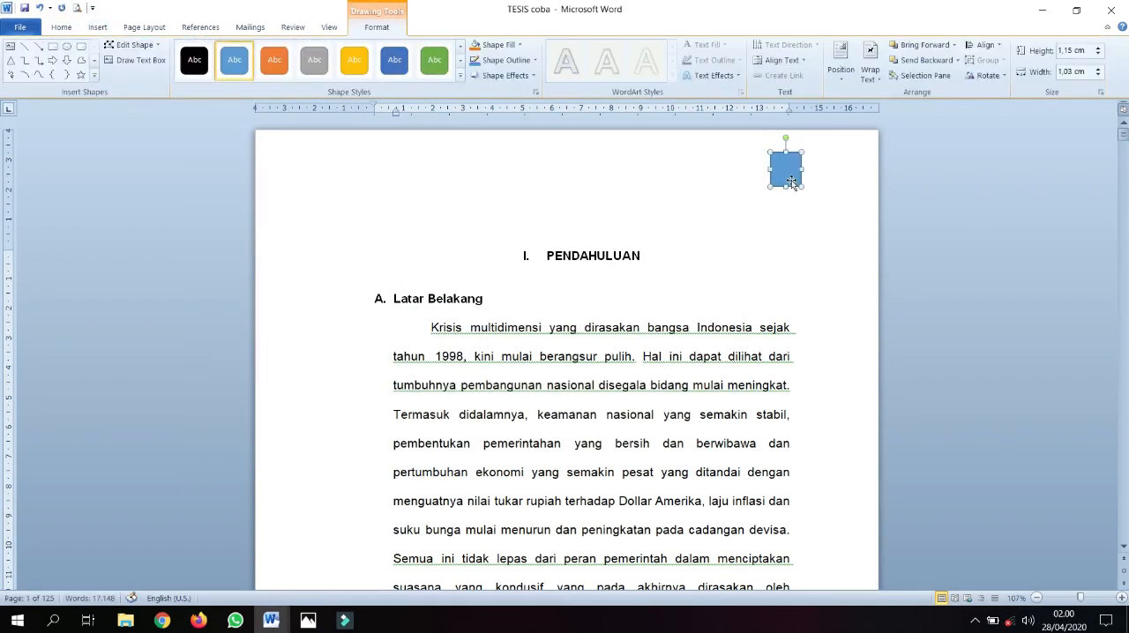
# Format the new rectangle over the page number with a solid white fill and no line
pyautogui.rightClick(793, 182)
pyautogui.click(842, 429)
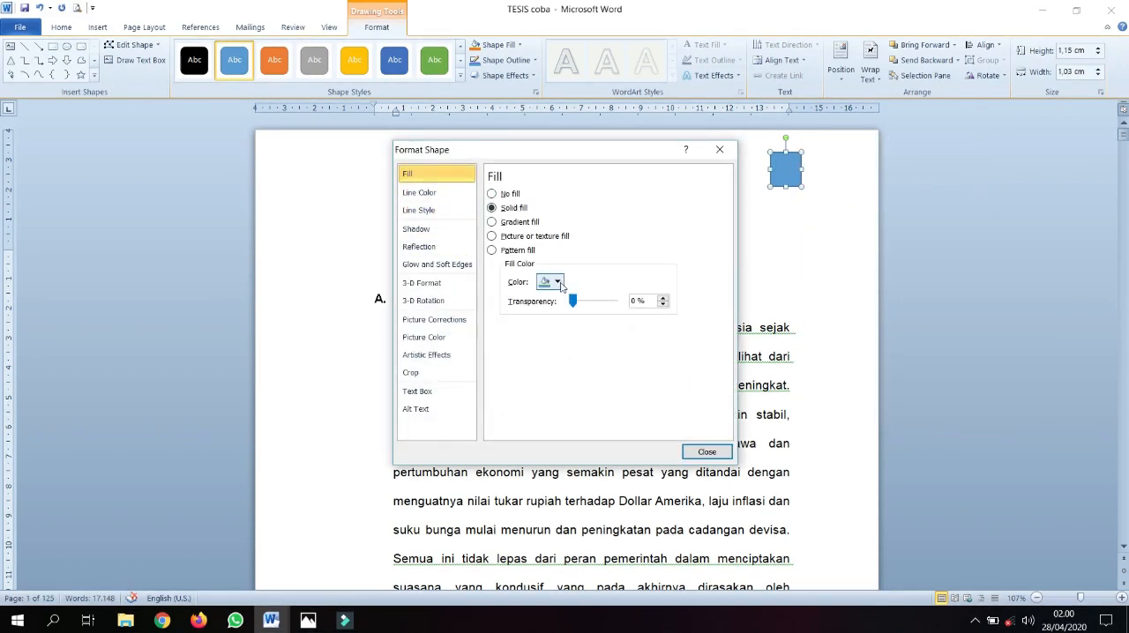
pyautogui.click(556, 280)
pyautogui.click(547, 313)
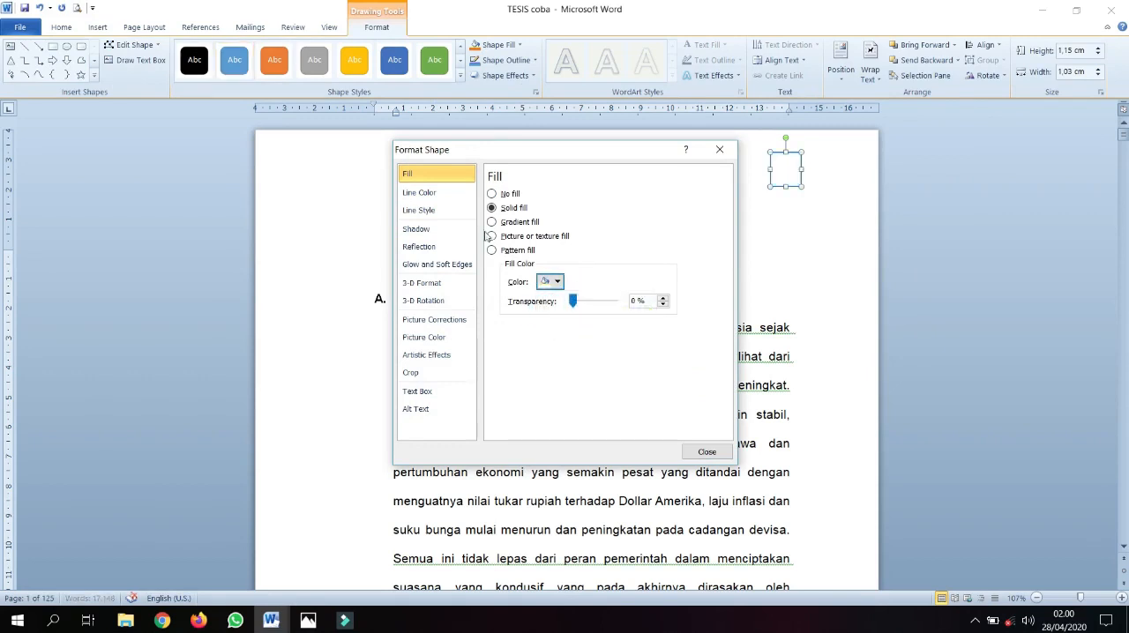
pyautogui.click(420, 192)
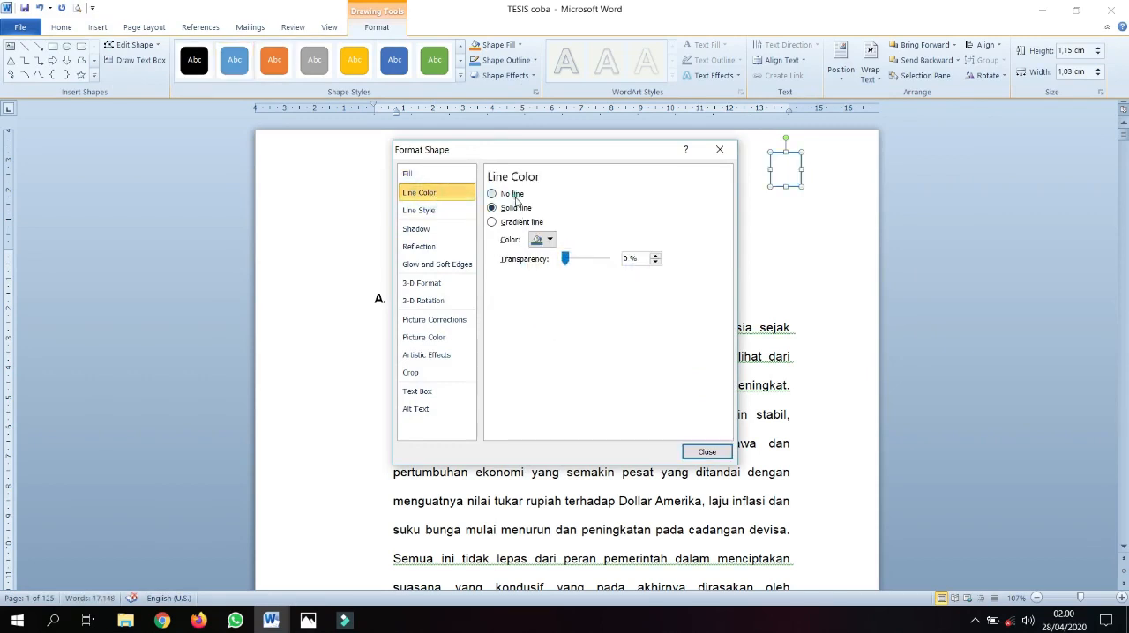
pyautogui.click(516, 196)
pyautogui.click(706, 452)
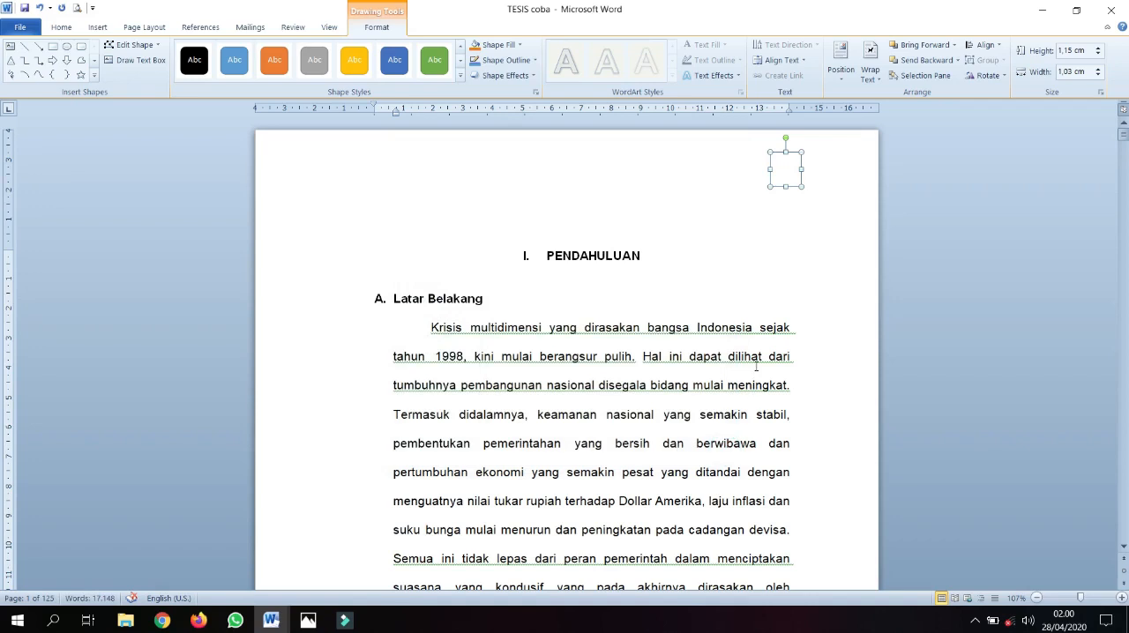
pyautogui.click(748, 371)
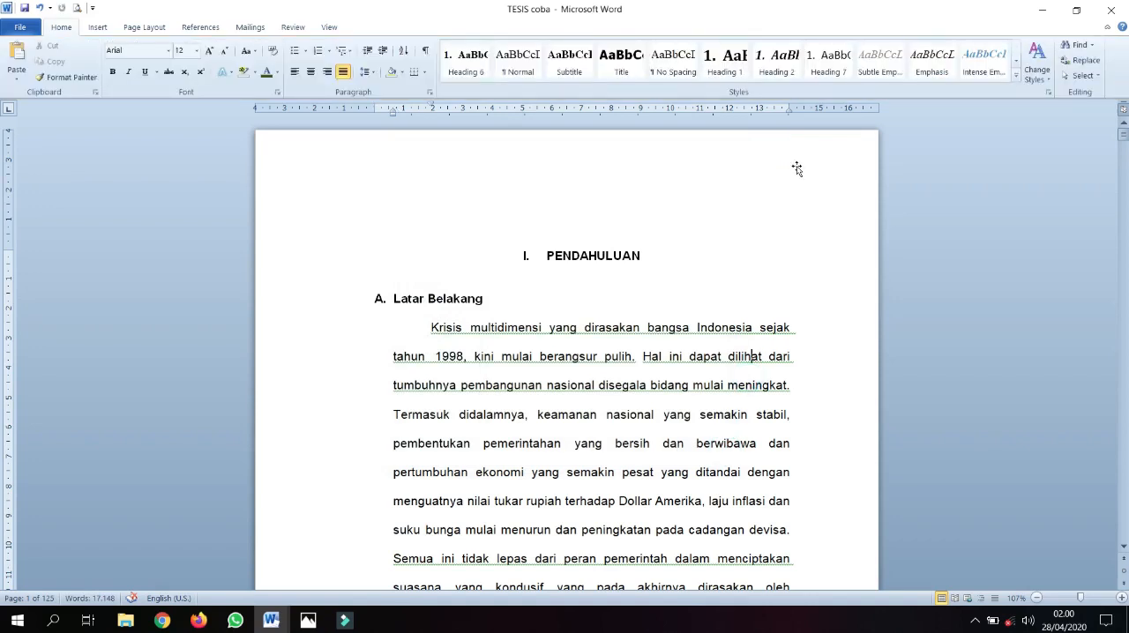
# Draw a rectangle about 1.07 cm high and 1.47 cm wide, centered in the bottom margin of the first page
pyautogui.scroll(-4, 694, 287)
pyautogui.scroll(-7, 693, 287)
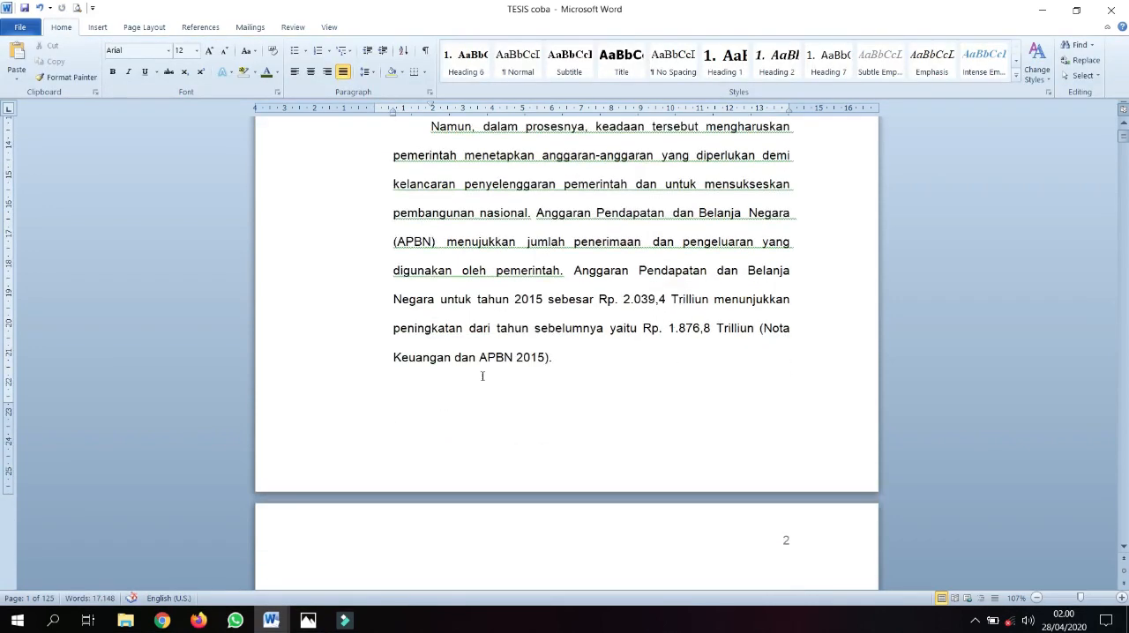
pyautogui.click(98, 27)
pyautogui.click(210, 77)
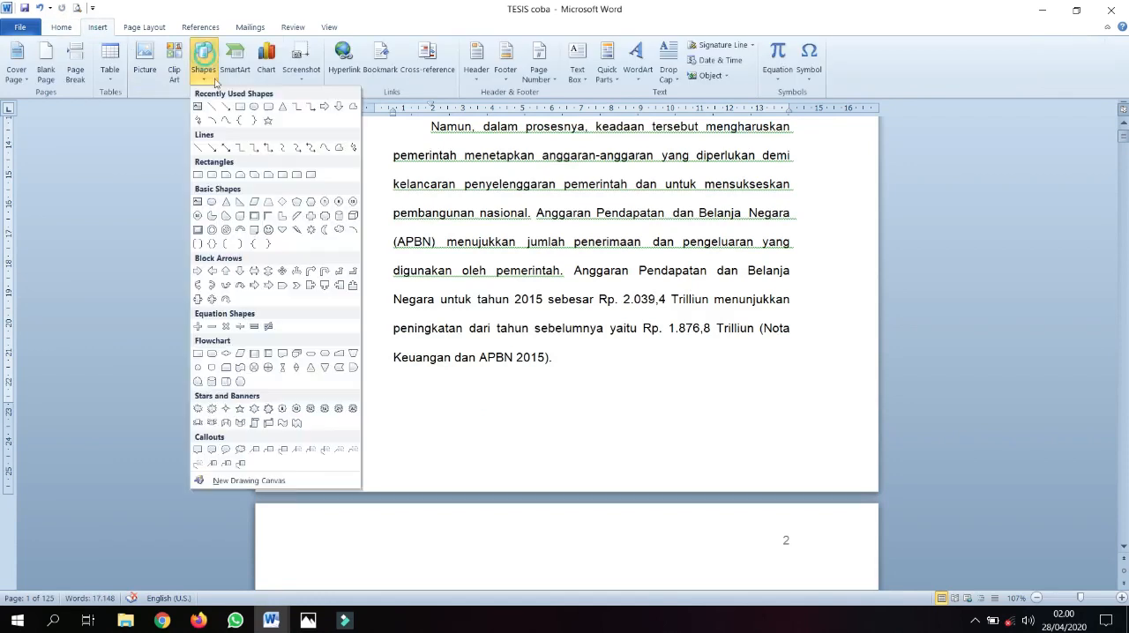
pyautogui.click(240, 107)
pyautogui.moveTo(550, 430); pyautogui.dragTo(594, 462)
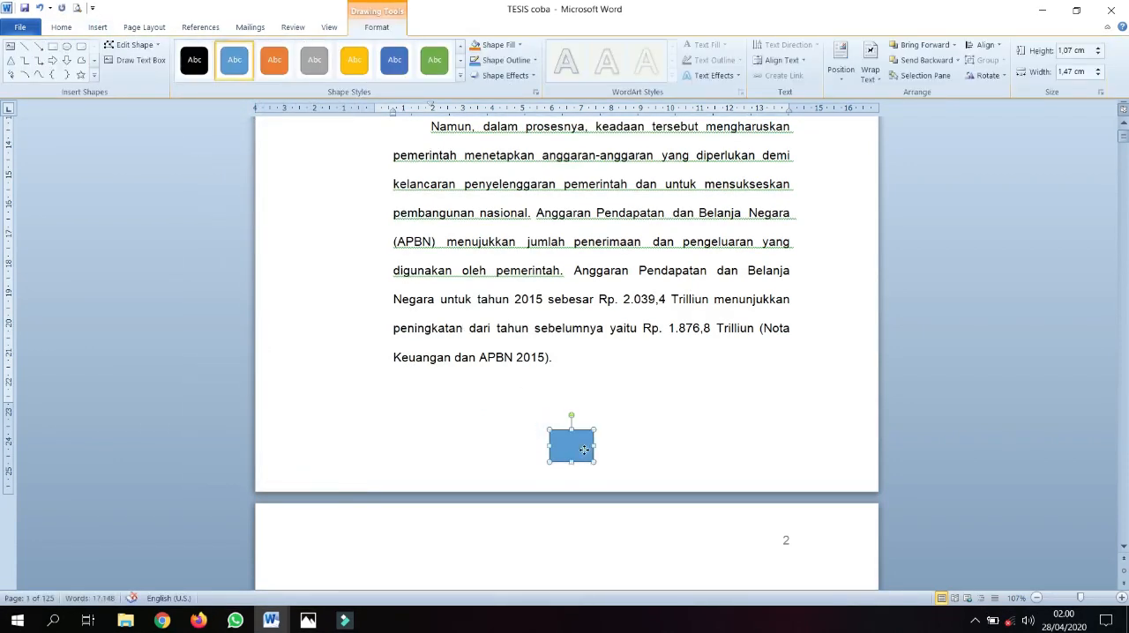
# Set the line color of the bottom-margin rectangle to No line
pyautogui.rightClick(585, 453)
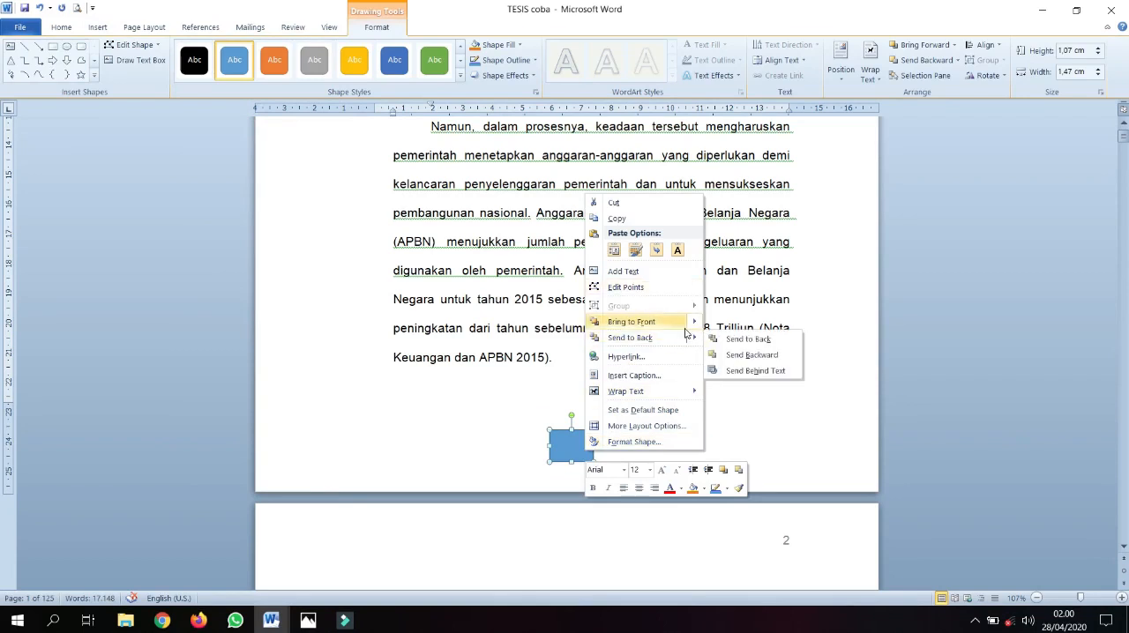
pyautogui.click(656, 441)
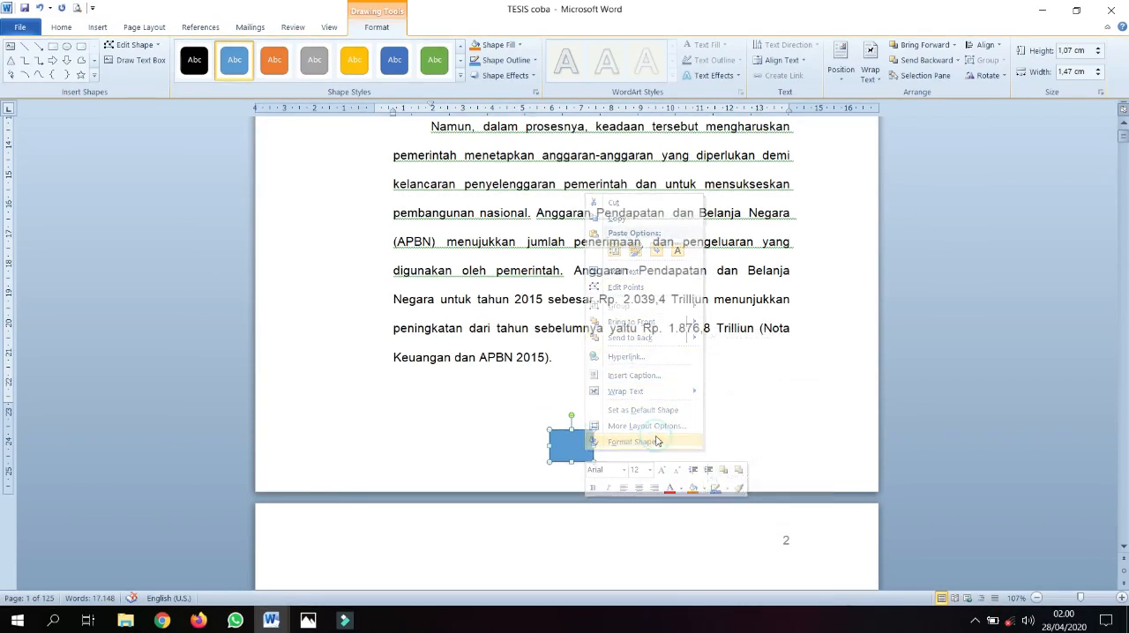
pyautogui.click(430, 192)
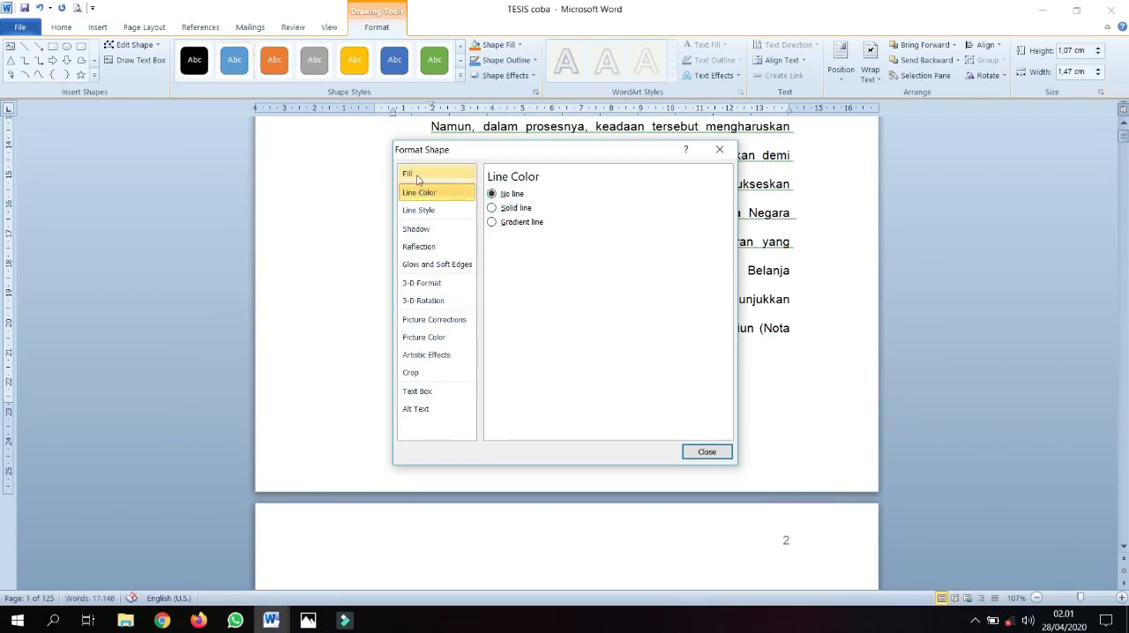
# Try the No fill option on the bottom-margin rectangle, and undo the fill change
pyautogui.click(412, 174)
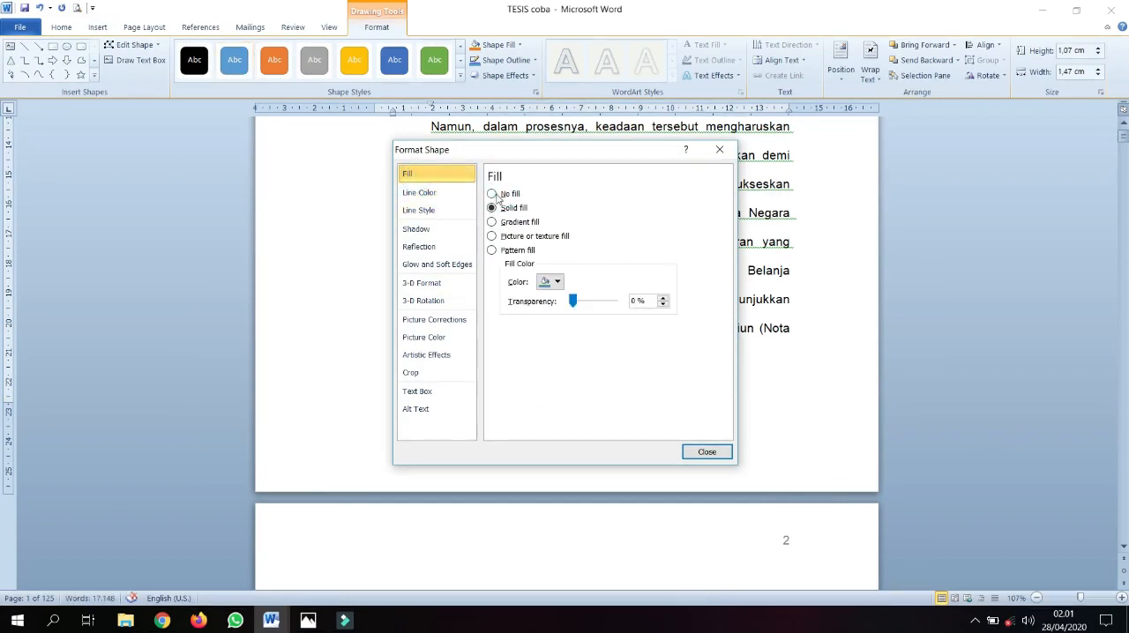
pyautogui.click(493, 194)
pyautogui.click(708, 451)
pyautogui.click(582, 453)
pyautogui.click(567, 445)
pyautogui.click(572, 439)
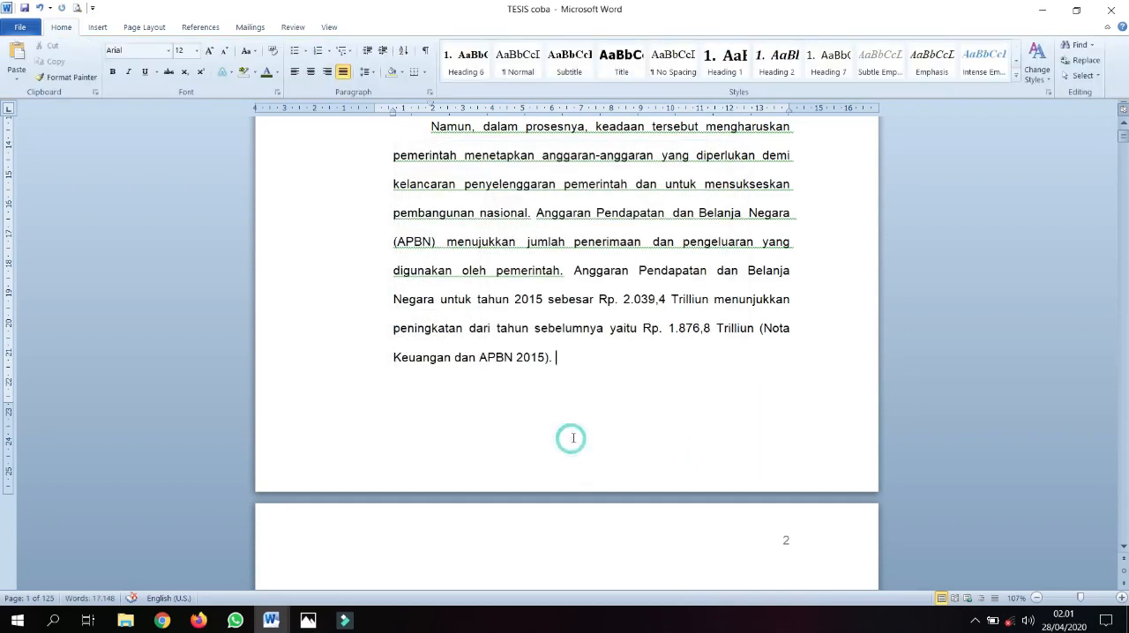
pyautogui.hotkey('ctrl', 'z')
# Add the text 1 inside the rectangle in the first page's bottom margin
pyautogui.rightClick(577, 440)
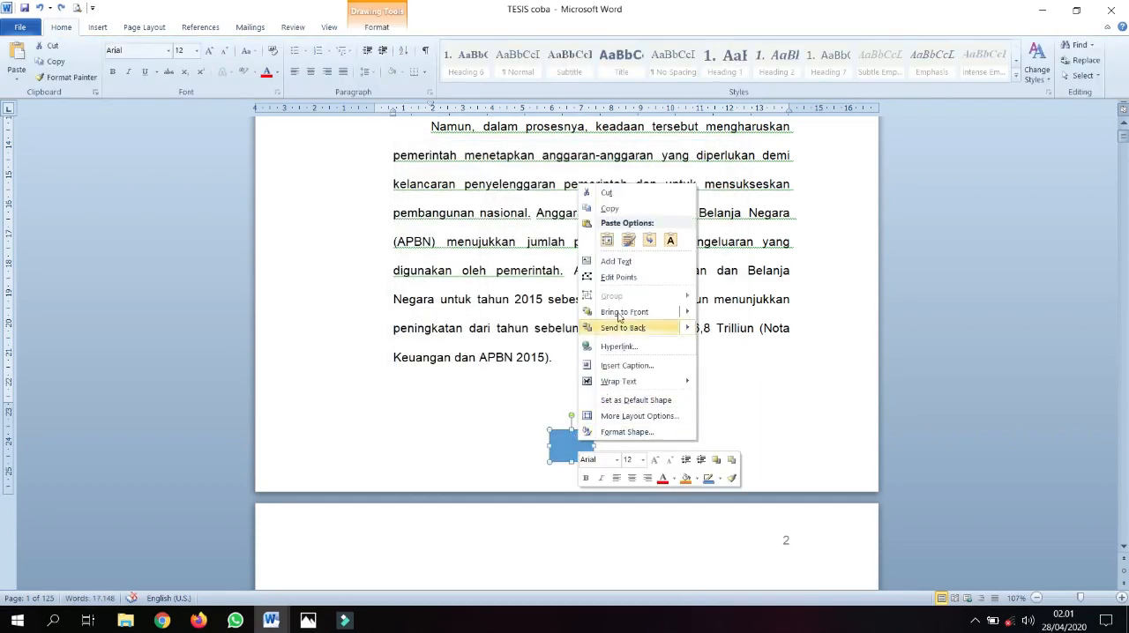
pyautogui.click(641, 261)
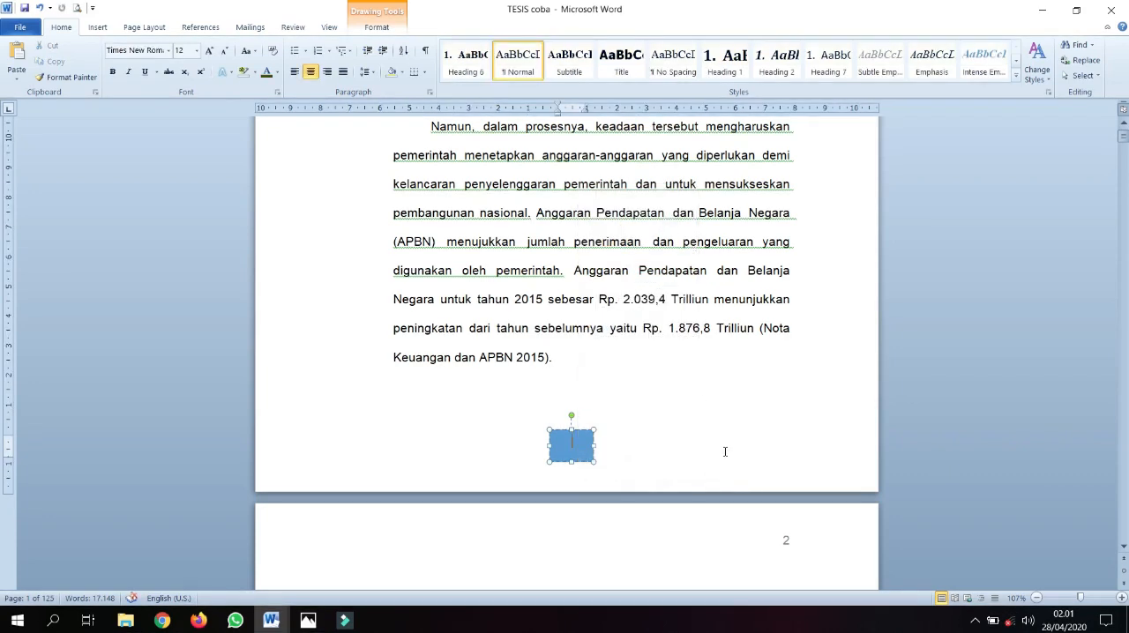
pyautogui.write('1')
pyautogui.click(277, 73)
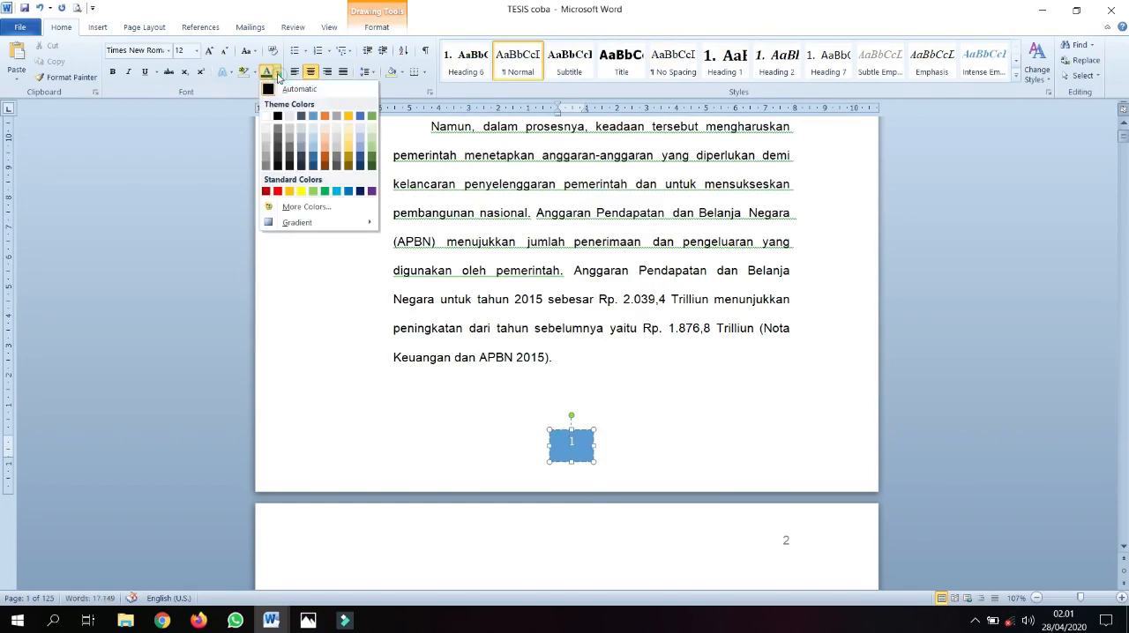
pyautogui.click(606, 433)
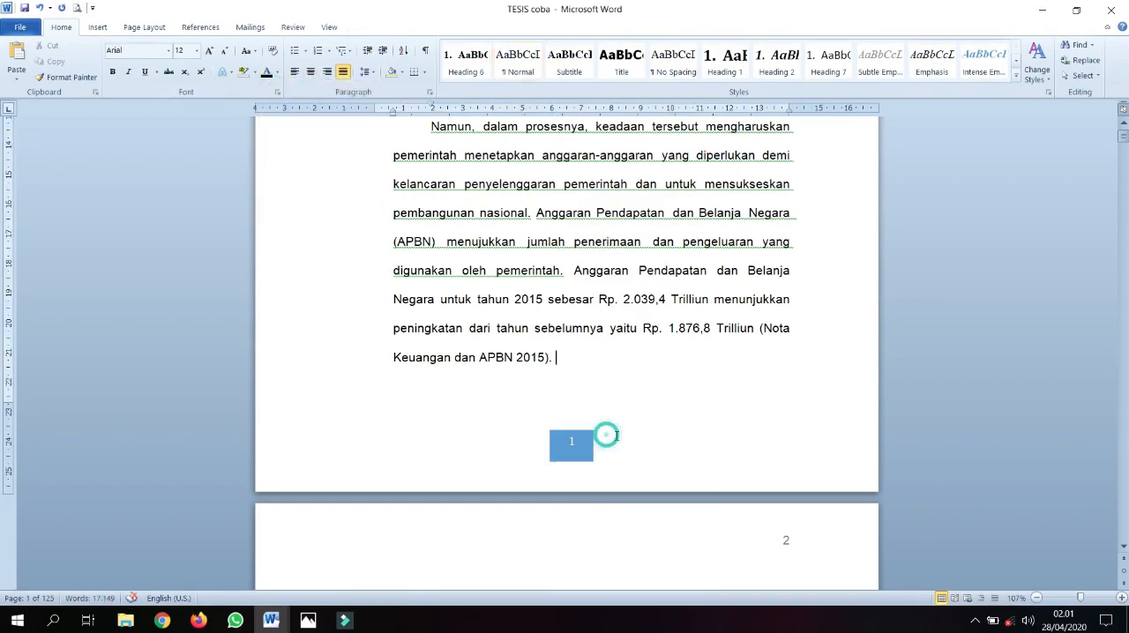
# Set the rectangle containing the 1 to No fill and check its line color setting
pyautogui.click(593, 445)
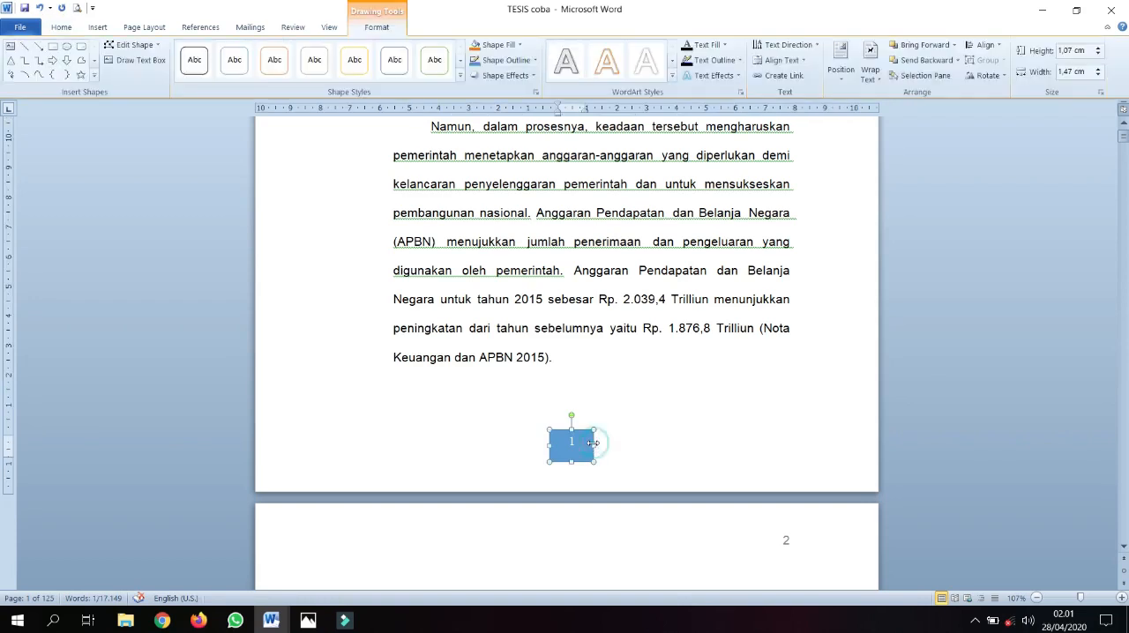
pyautogui.rightClick(595, 444)
pyautogui.click(642, 435)
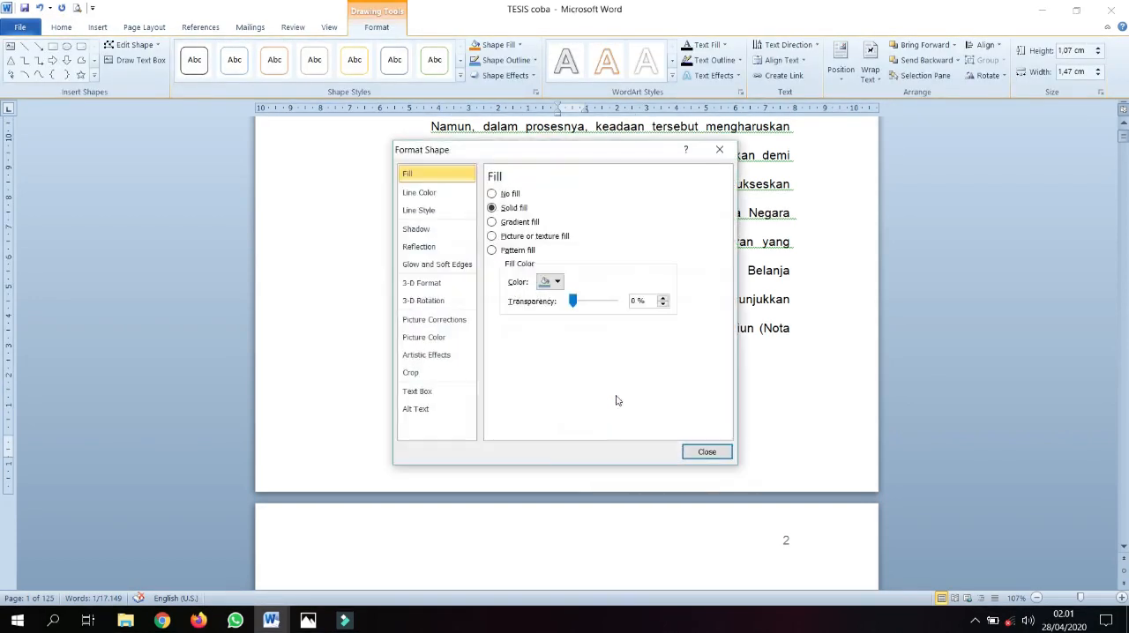
pyautogui.click(491, 193)
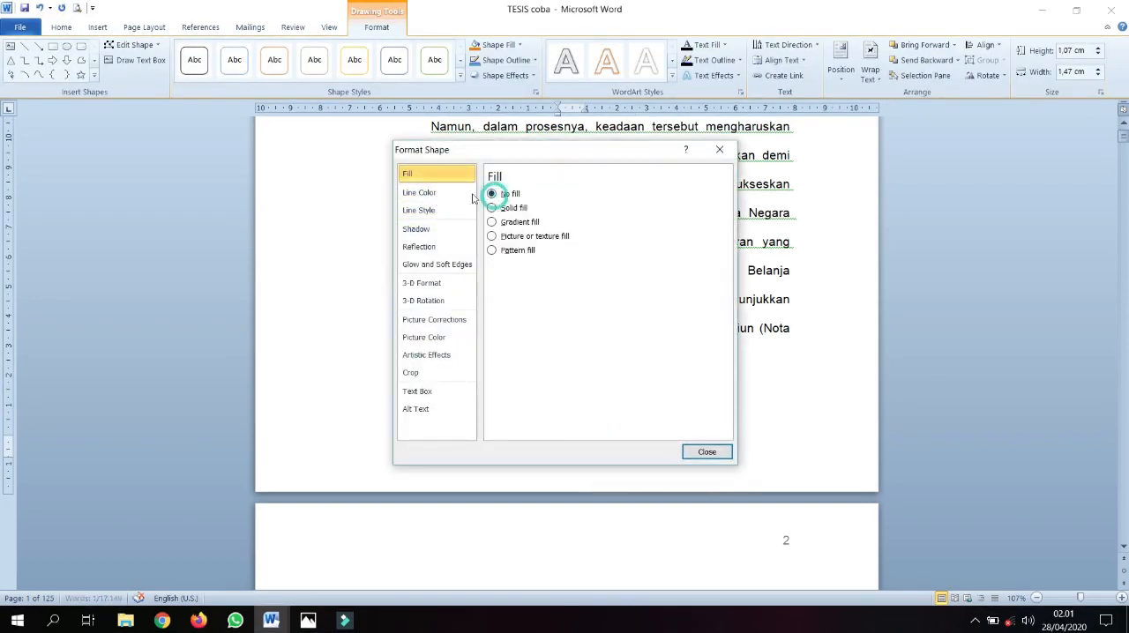
pyautogui.click(439, 194)
pyautogui.click(692, 449)
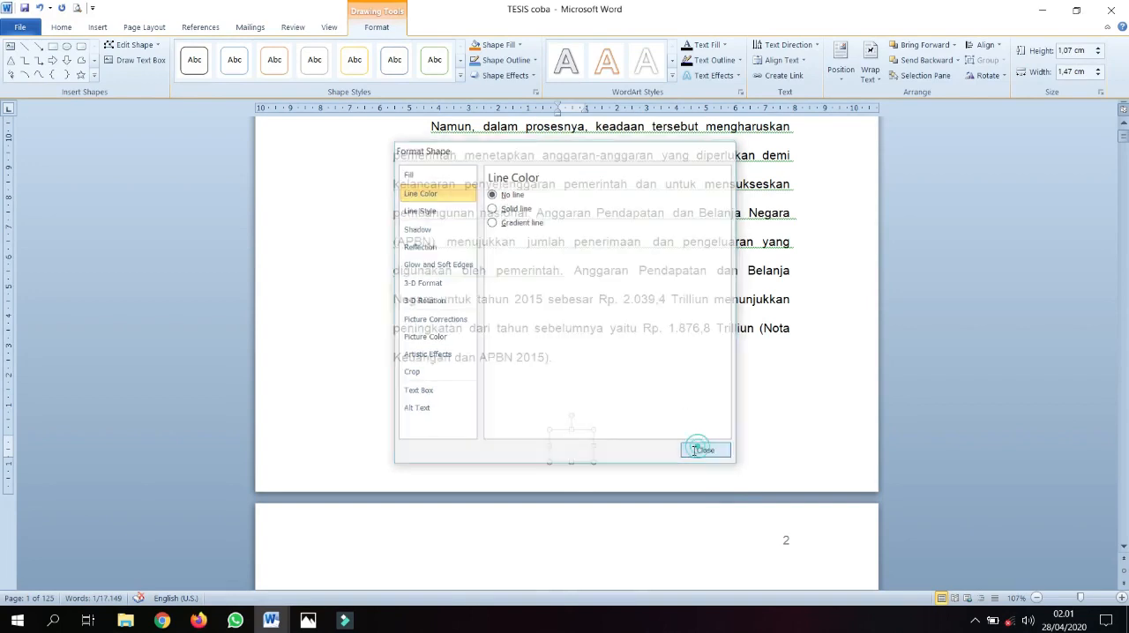
# Change the font color of the 1 inside the rectangle in the first page's bottom margin to black
pyautogui.moveTo(586, 446); pyautogui.dragTo(560, 441)
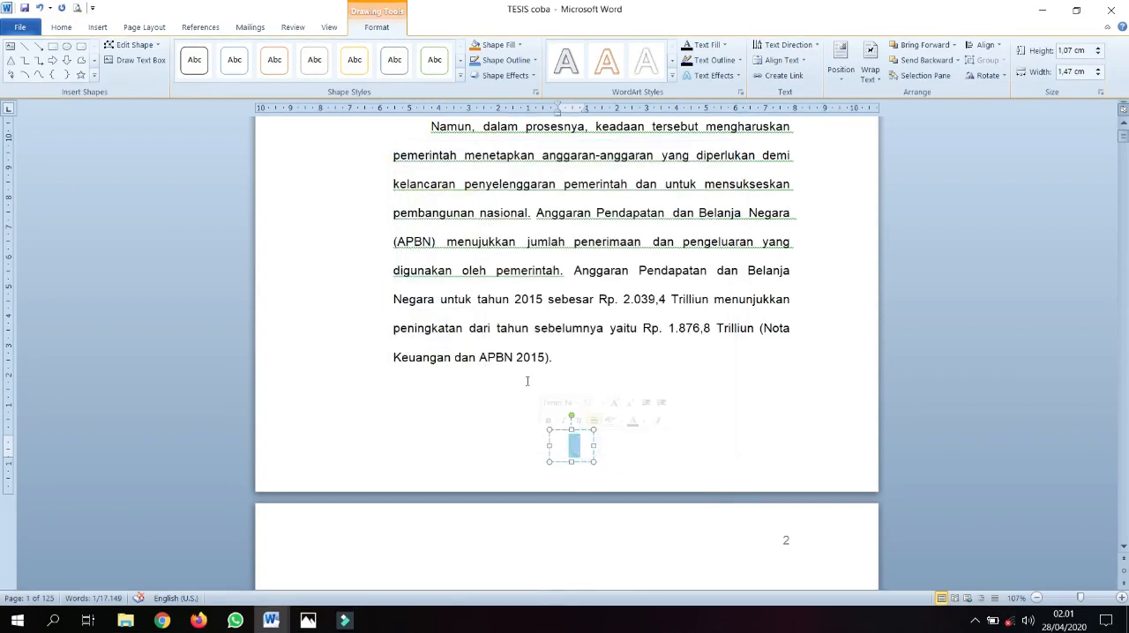
pyautogui.click(61, 28)
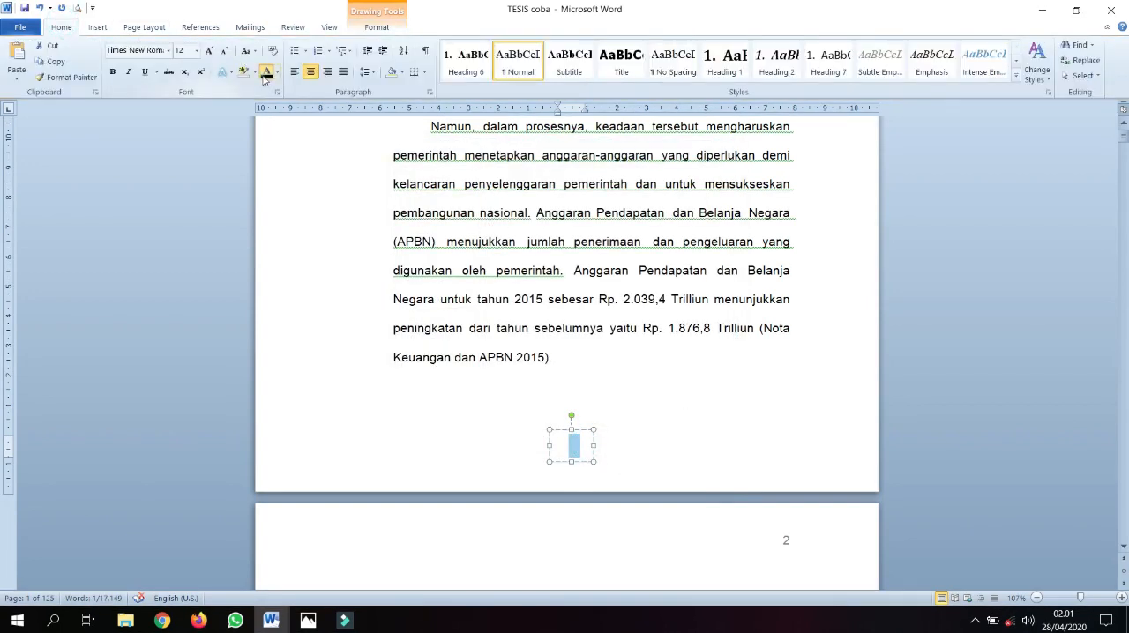
pyautogui.click(277, 72)
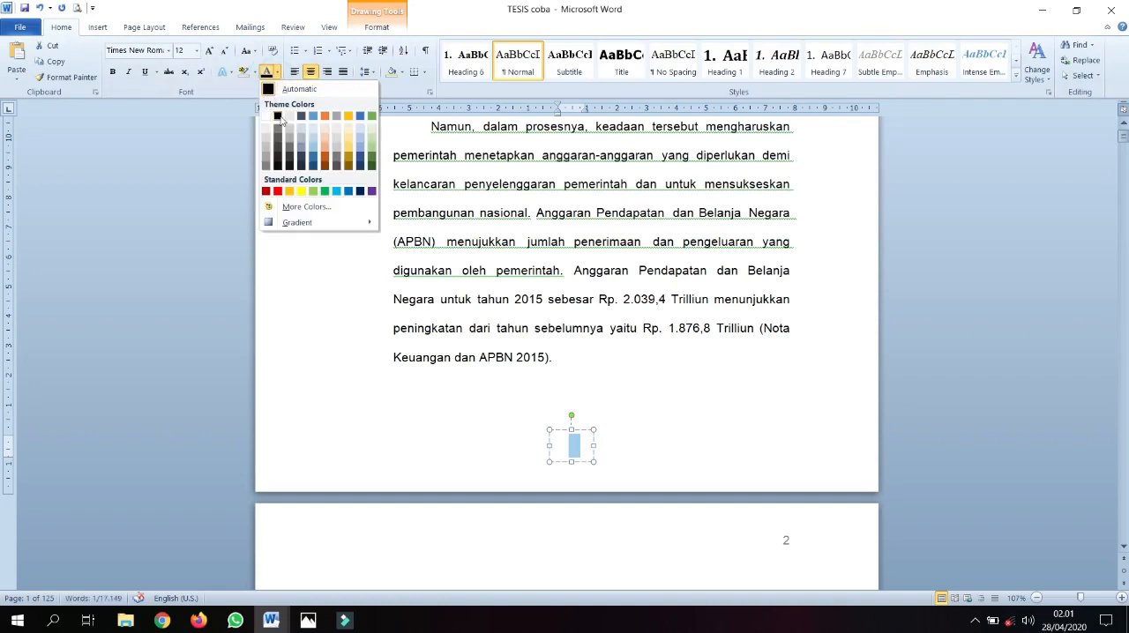
pyautogui.click(277, 127)
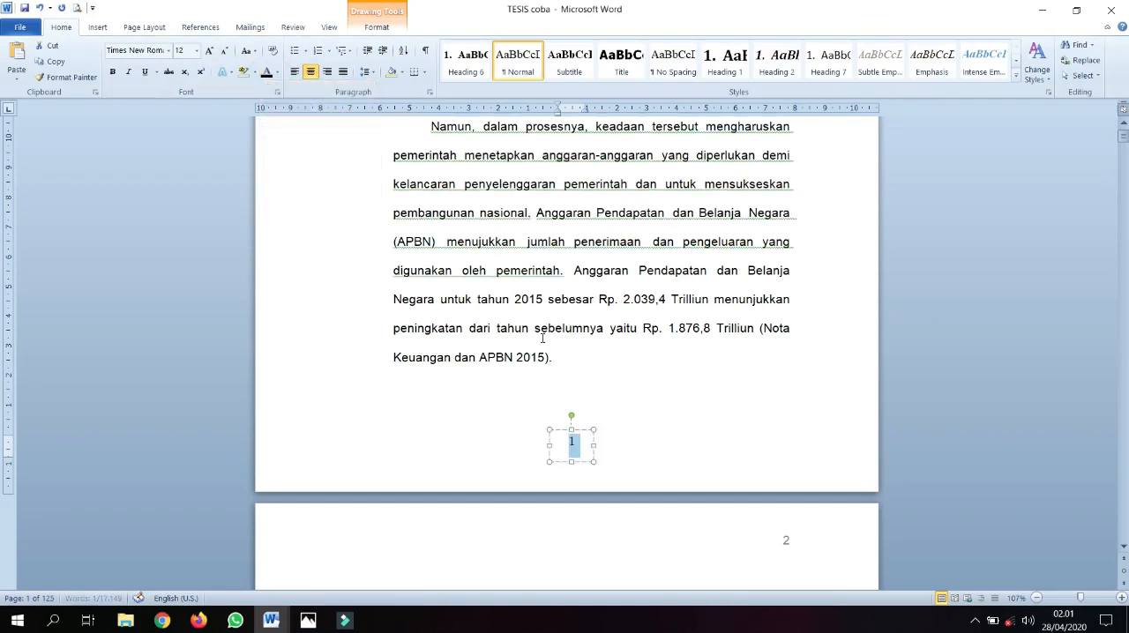
pyautogui.click(631, 388)
pyautogui.scroll(-1, 689, 376)
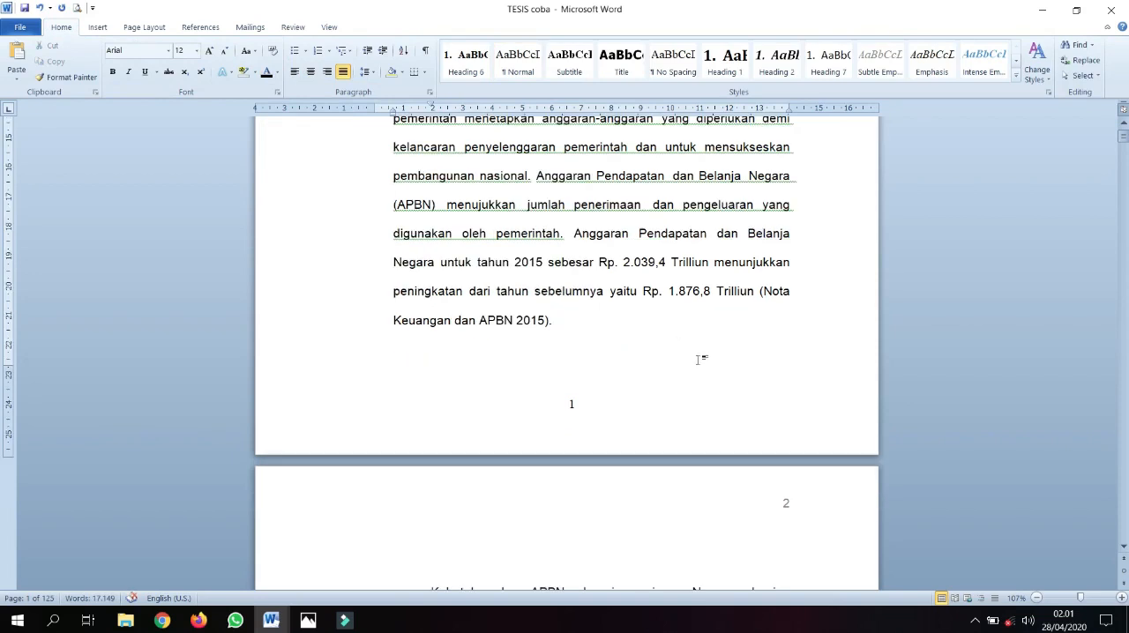
pyautogui.scroll(-1, 678, 369)
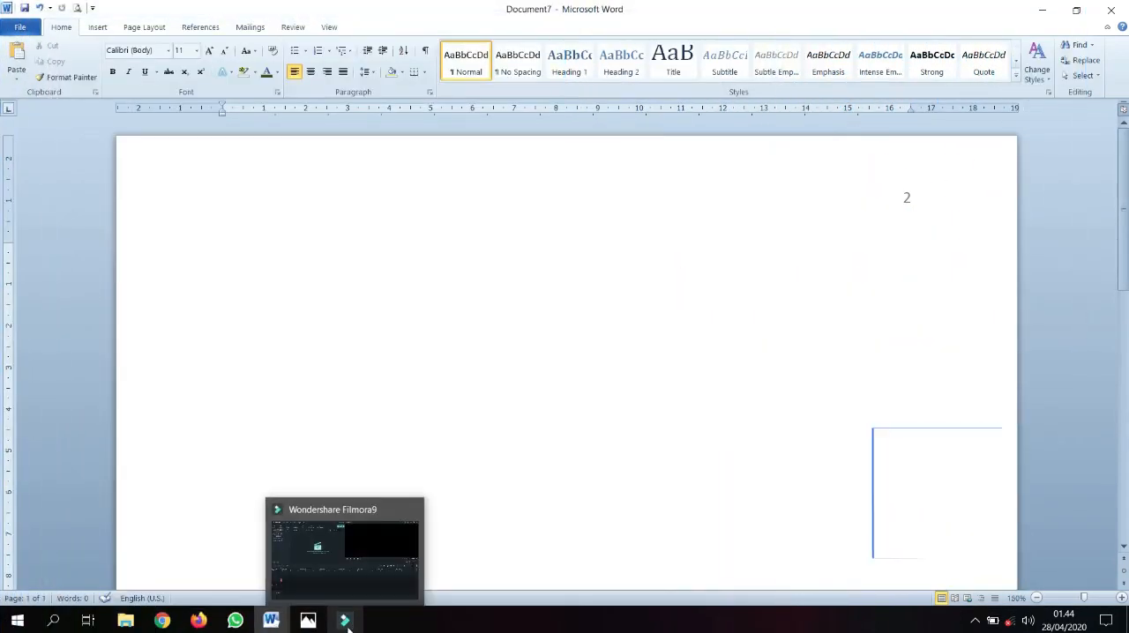
# Look through the open Word windows, including Document7, and switch to the TESIS coba document
pyautogui.click(309, 624)
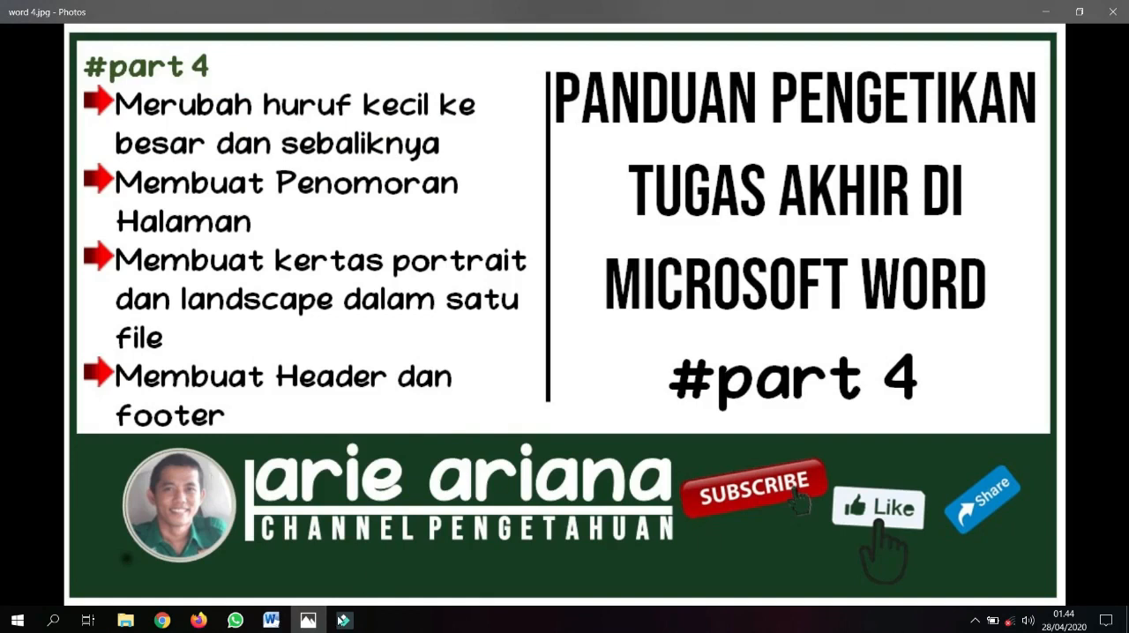
pyautogui.moveTo(271, 620)
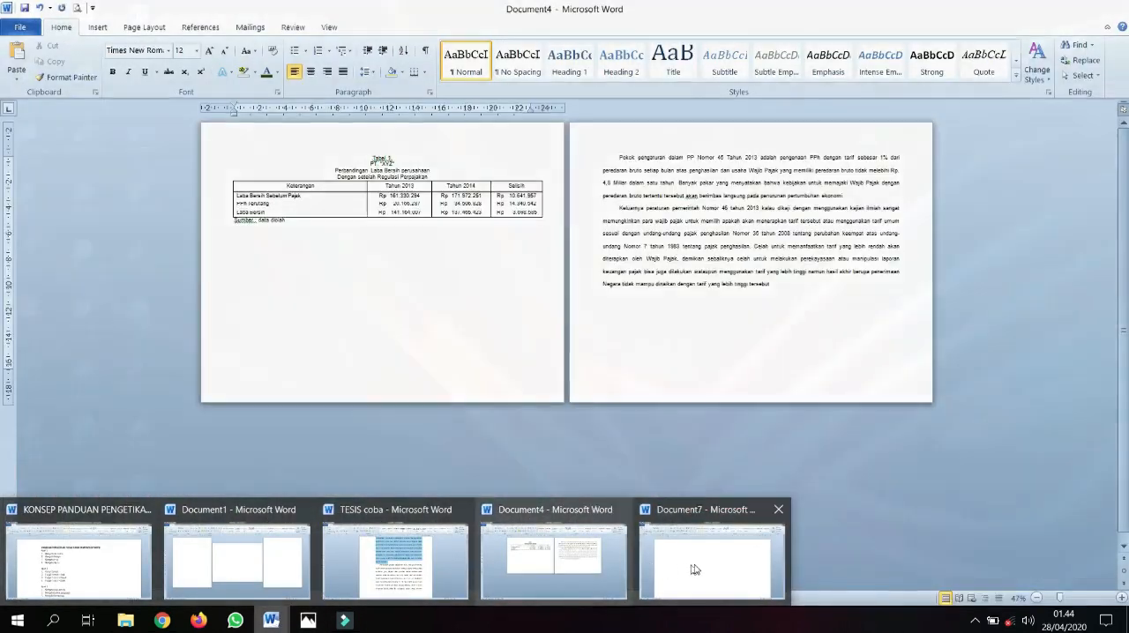
pyautogui.click(693, 560)
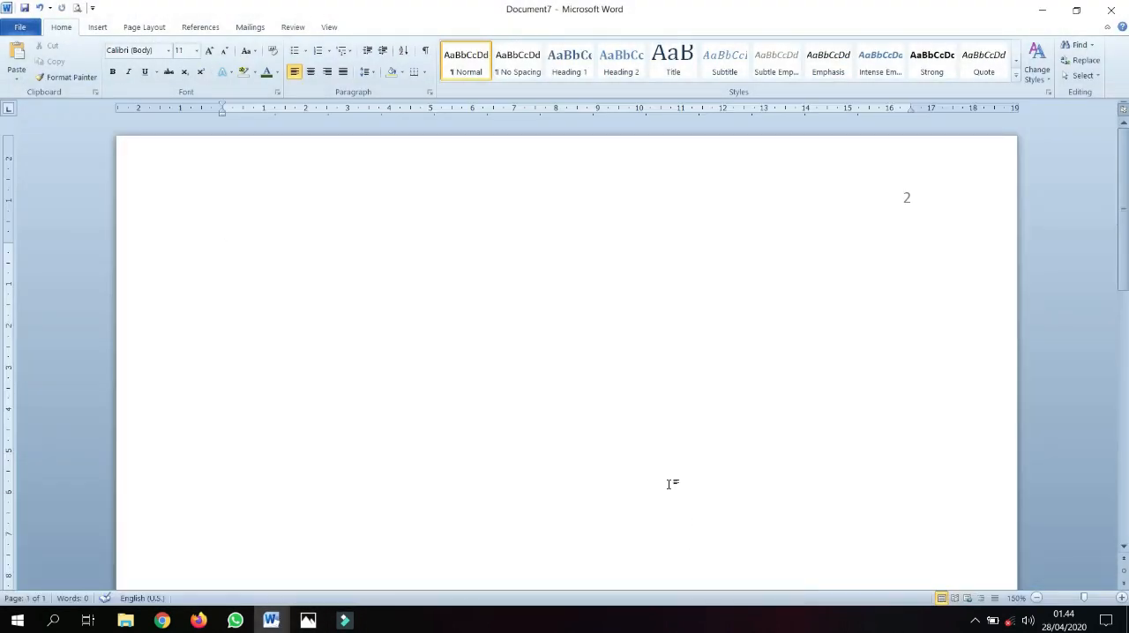
pyautogui.keyDown('ctrl'); pyautogui.scroll(-2, 635, 450); pyautogui.keyUp('ctrl')
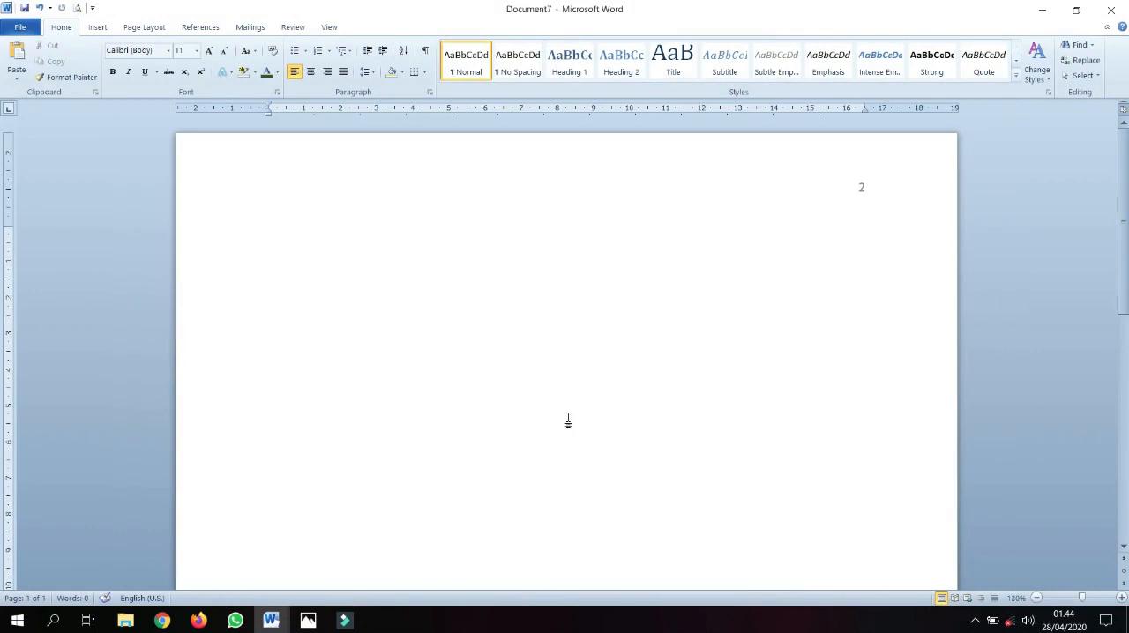
pyautogui.moveTo(271, 620)
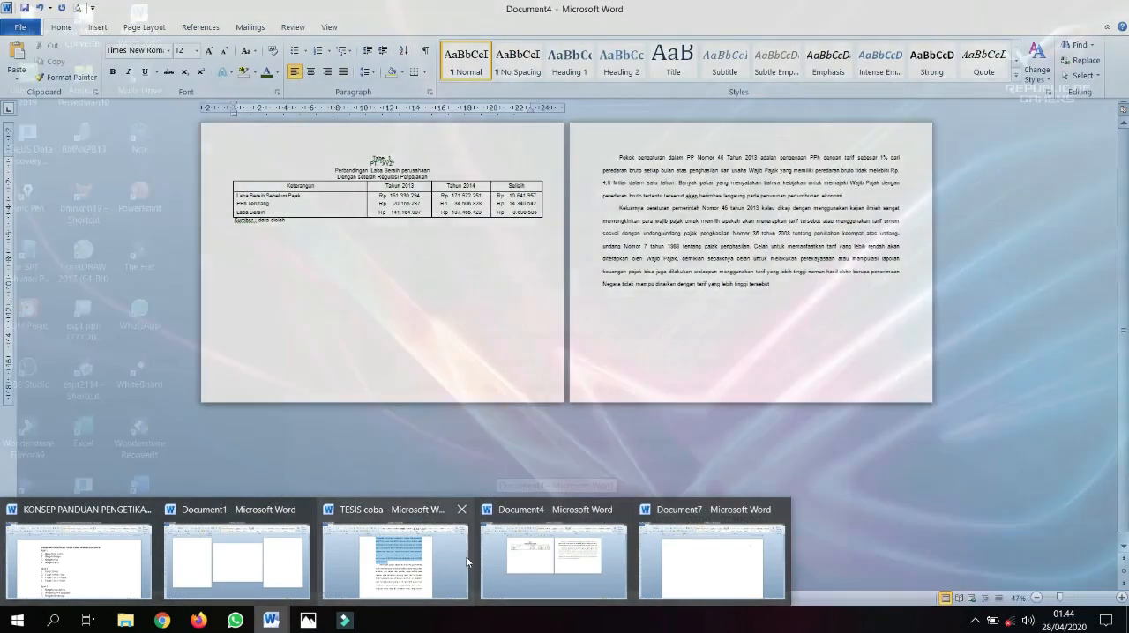
pyautogui.moveTo(465, 561)
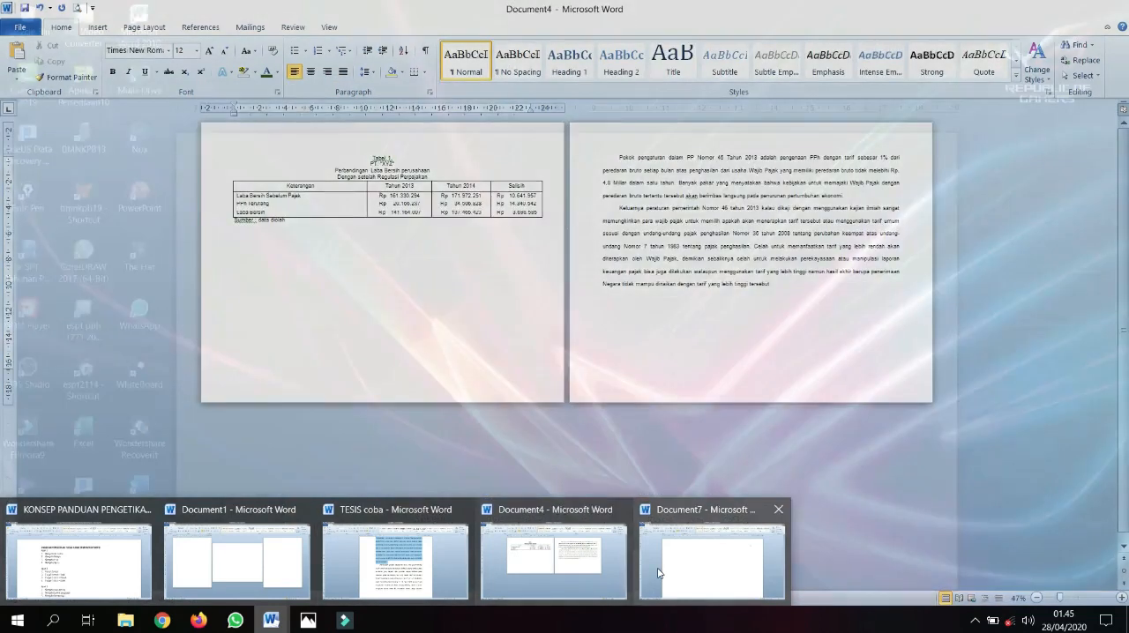
pyautogui.click(697, 562)
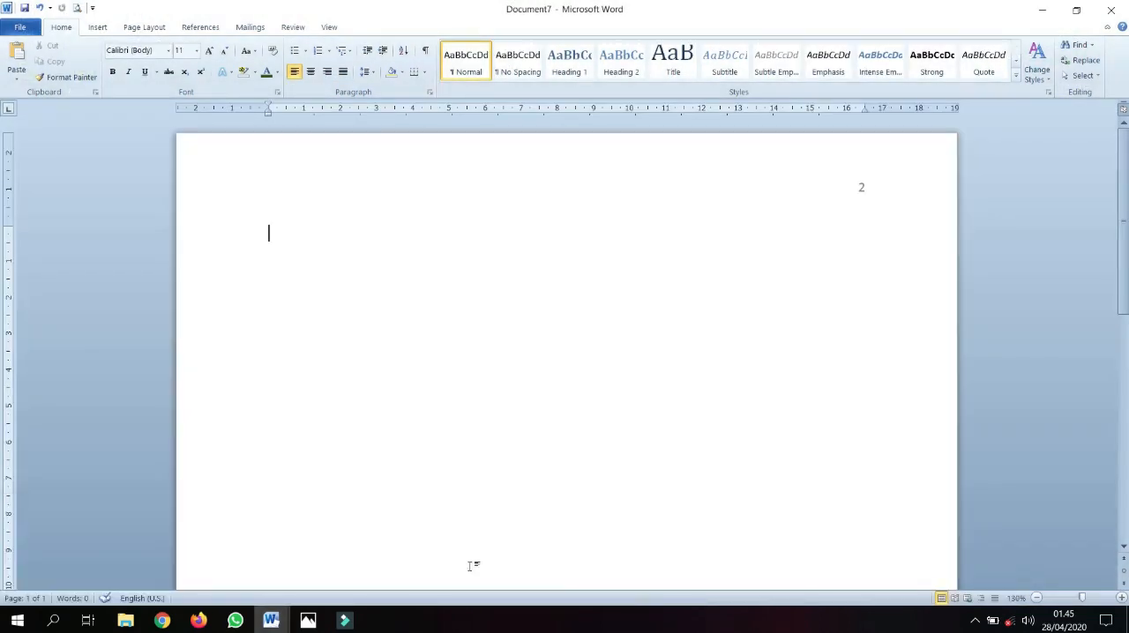
pyautogui.click(454, 556)
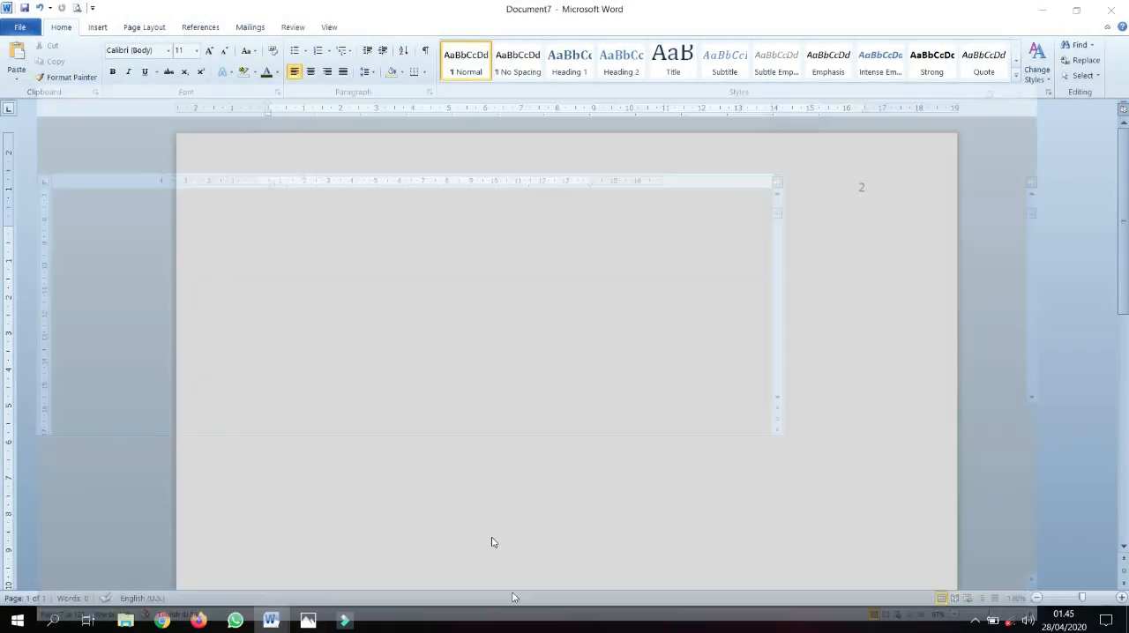
# Open the recent SKRIPSI document, look over its pages, and close it
pyautogui.click(22, 28)
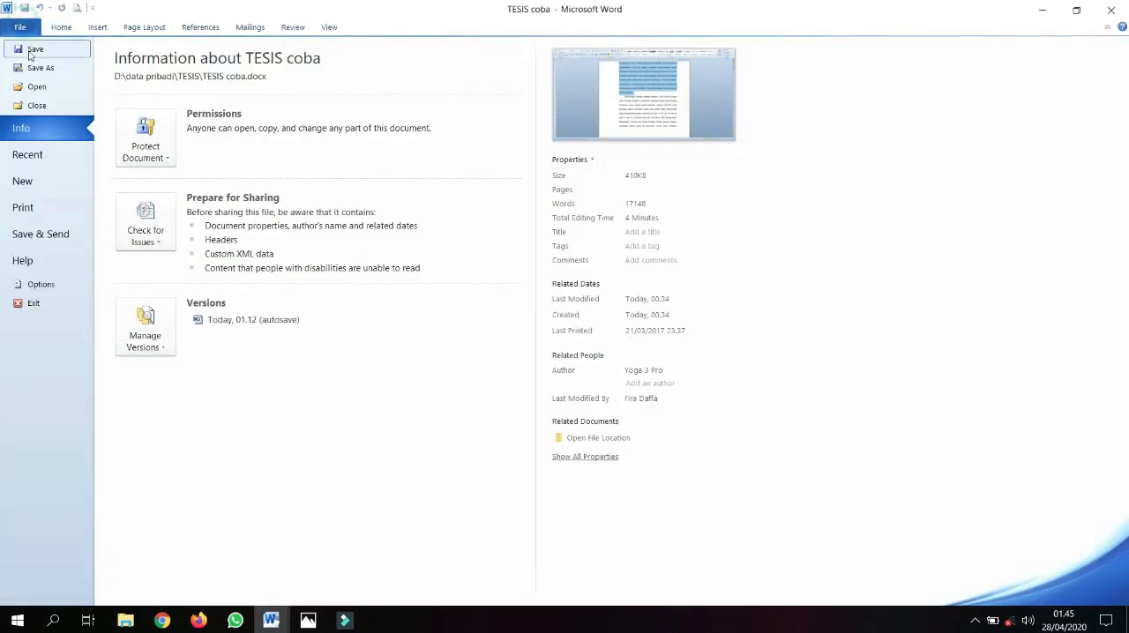
pyautogui.click(78, 155)
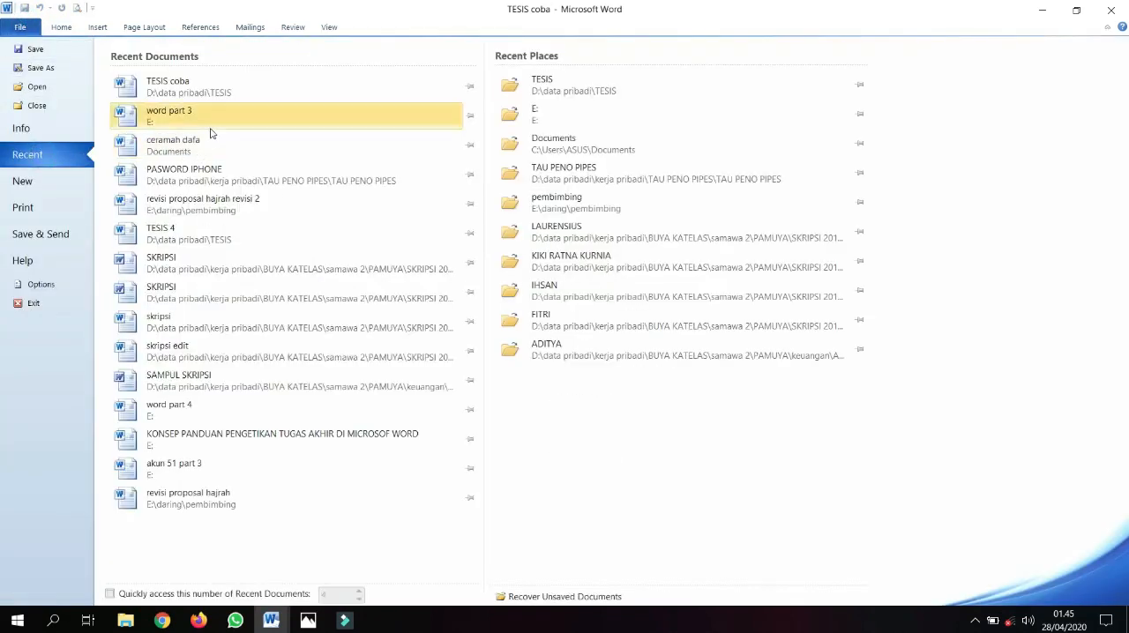
pyautogui.click(240, 269)
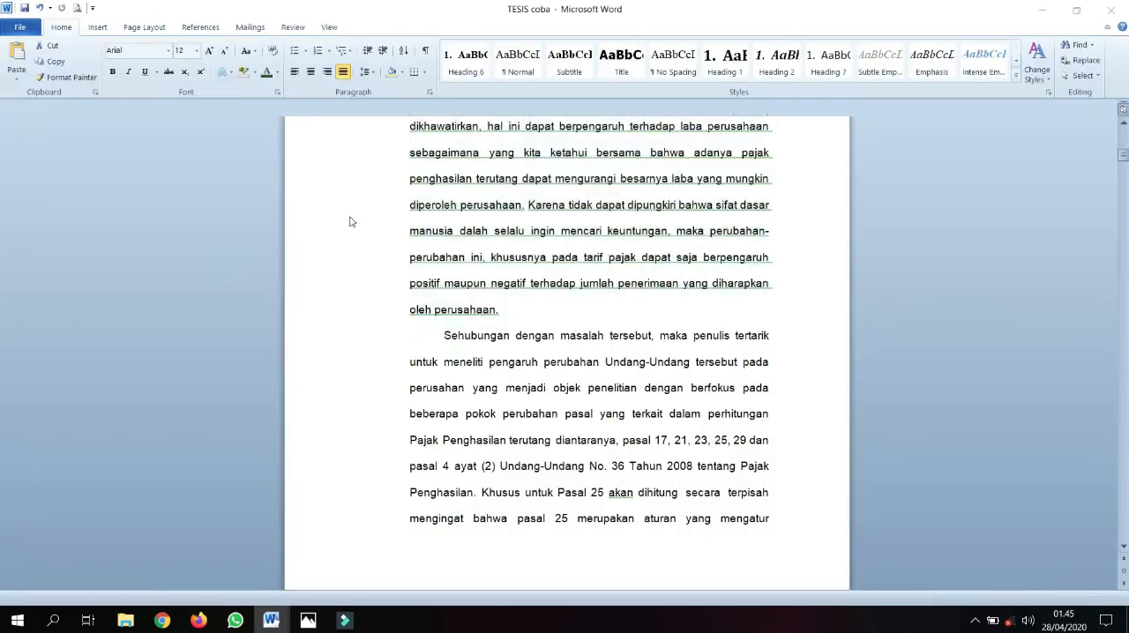
pyautogui.scroll(-4, 641, 340)
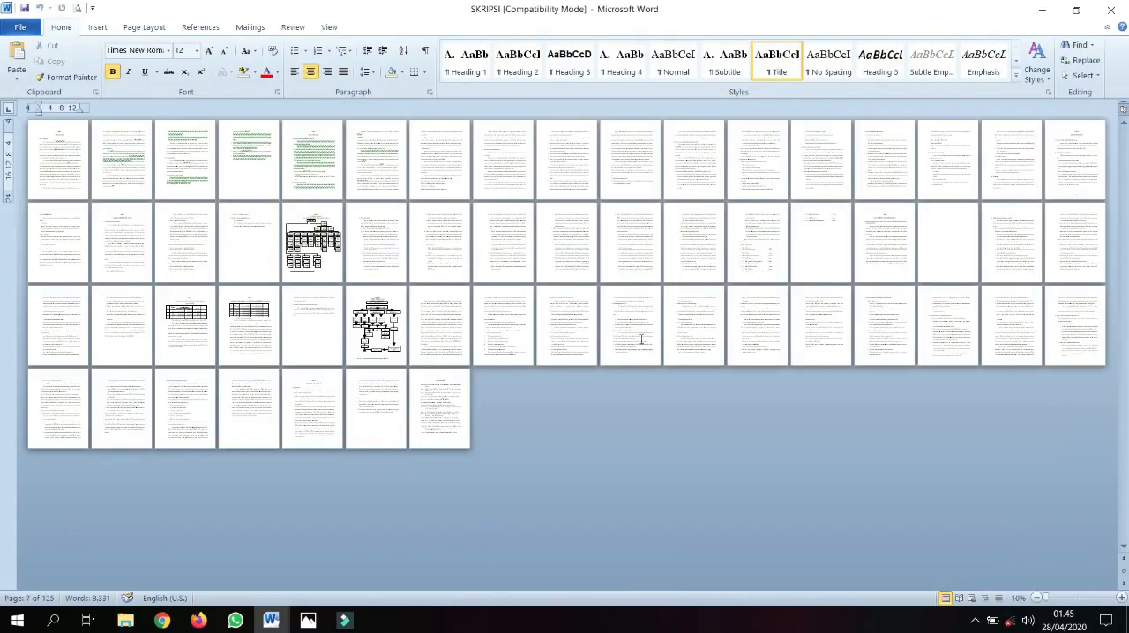
pyautogui.click(1111, 10)
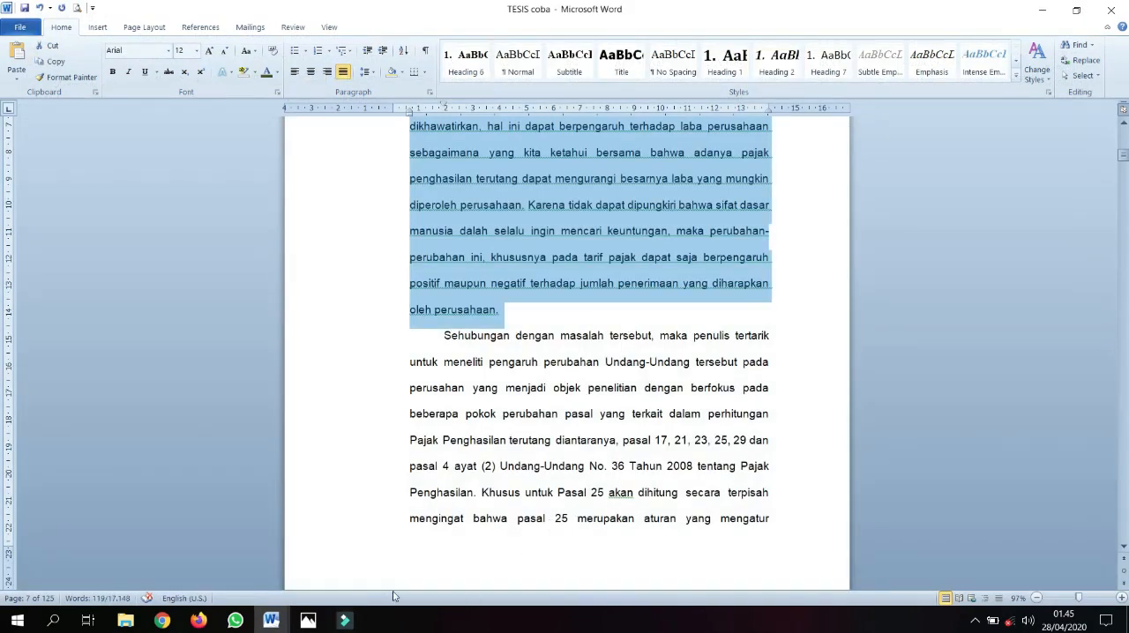
# Switch to Document1 and create a new blank document from there
pyautogui.click(271, 620)
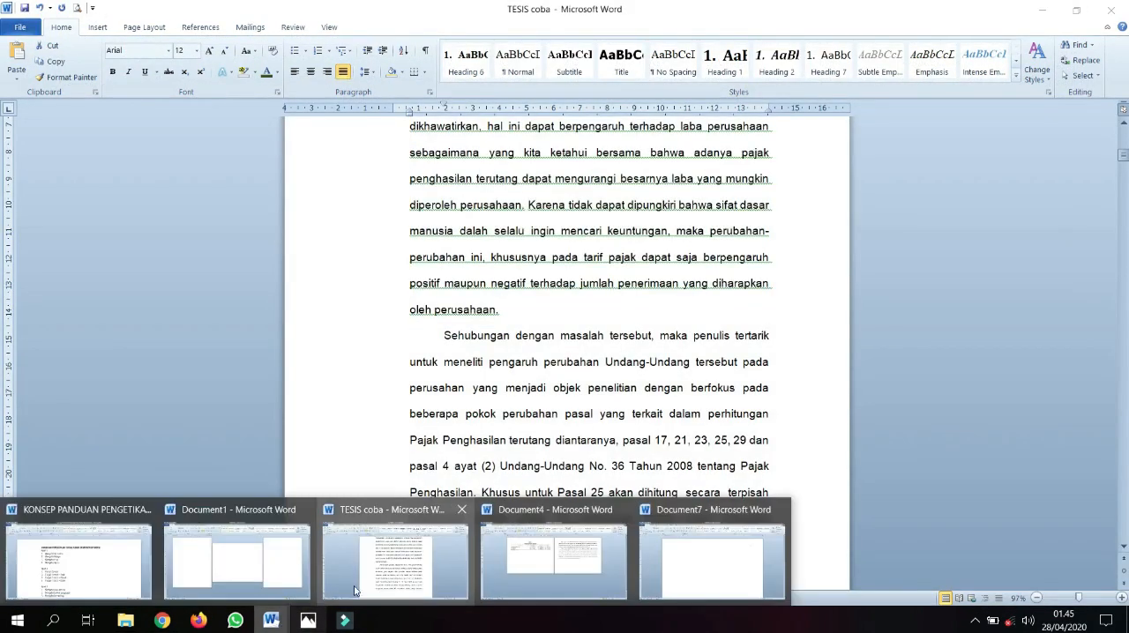
pyautogui.click(250, 597)
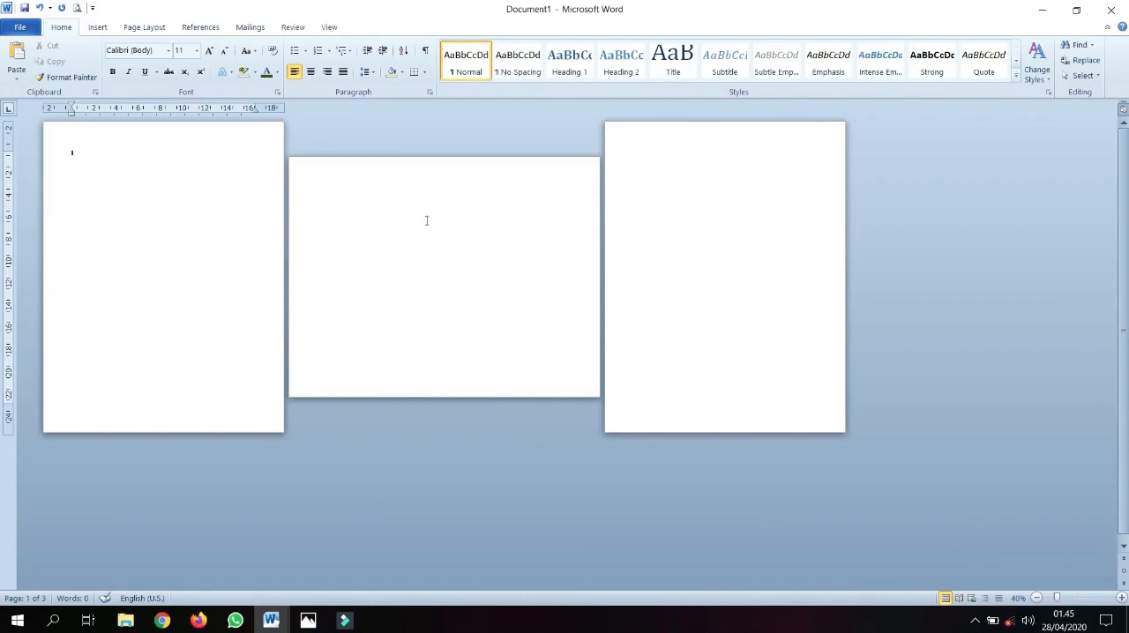
pyautogui.click(20, 26)
pyautogui.click(33, 156)
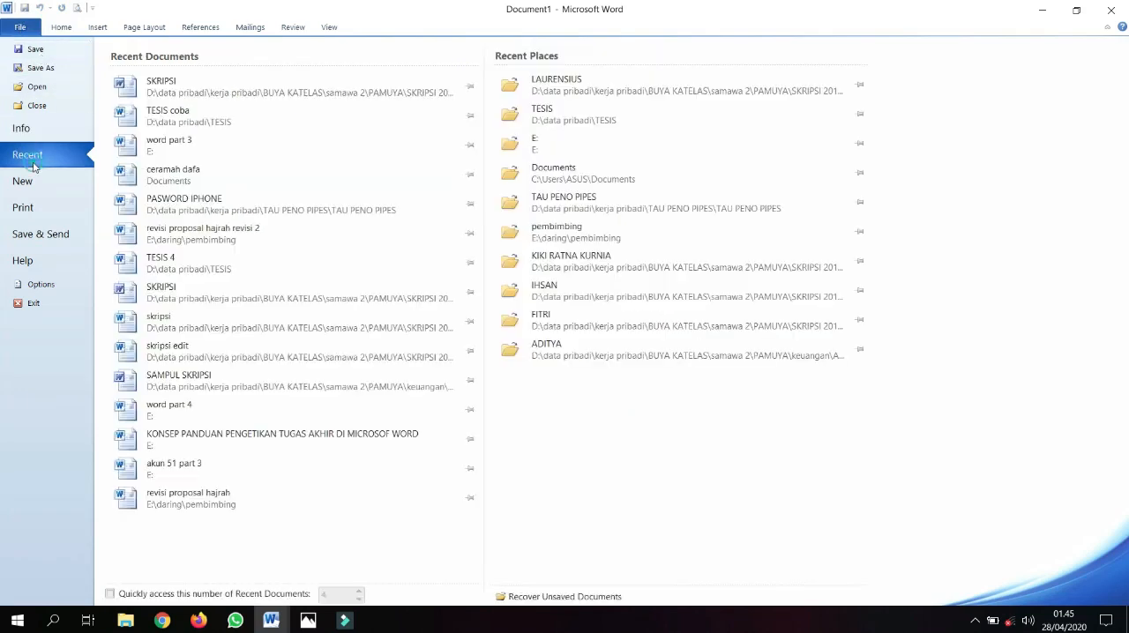
pyautogui.click(31, 180)
pyautogui.doubleClick(136, 132)
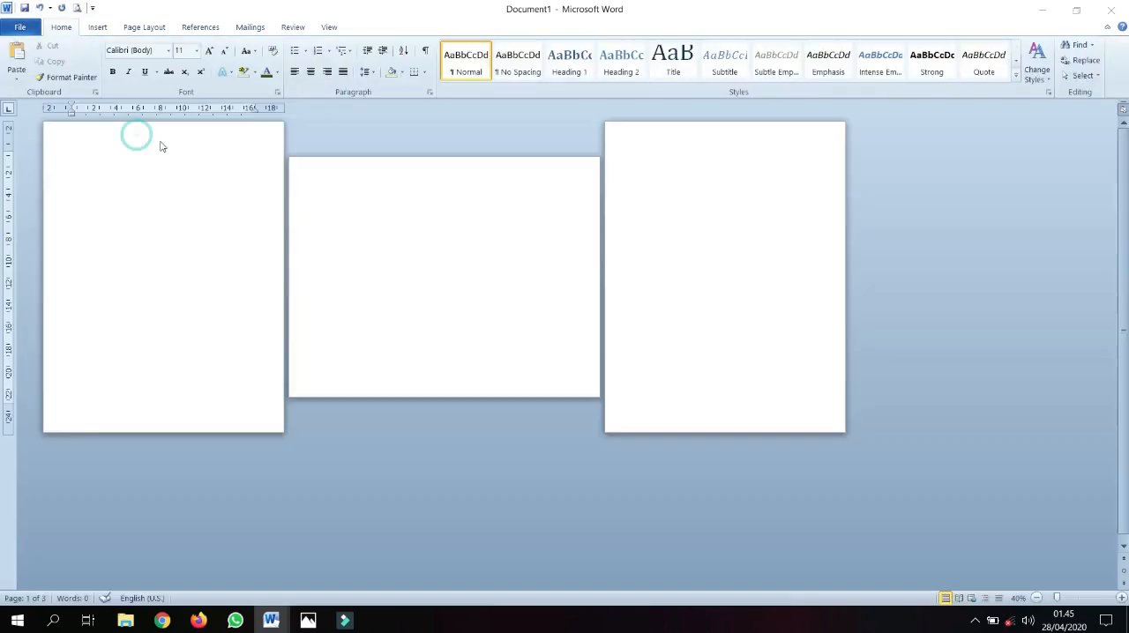
pyautogui.scroll(3, 404, 164)
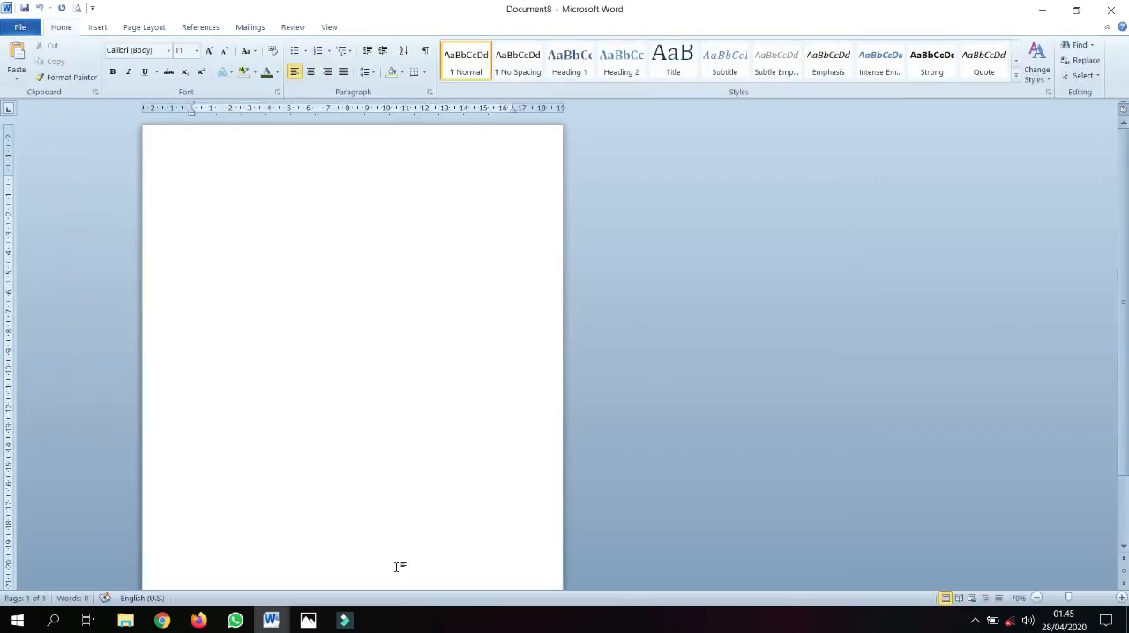
# Copy the paragraph about government regulation "Nomor 46 tahun 2013" ending in "tinggi tersebut" from TESIS coba into the new blank document
pyautogui.moveTo(271, 620)
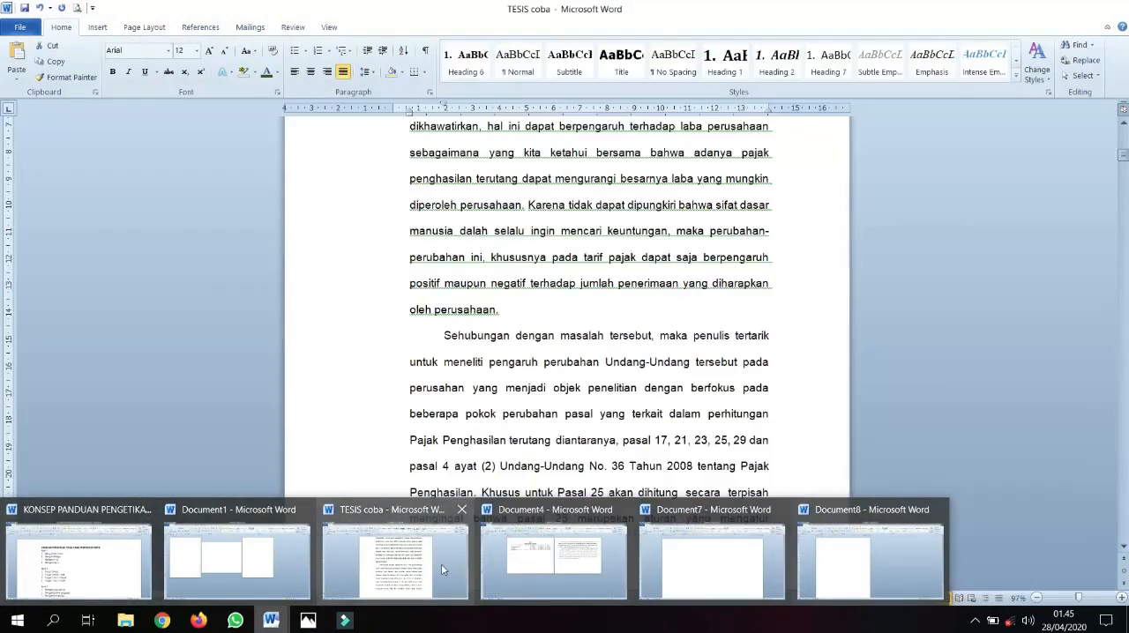
pyautogui.click(441, 563)
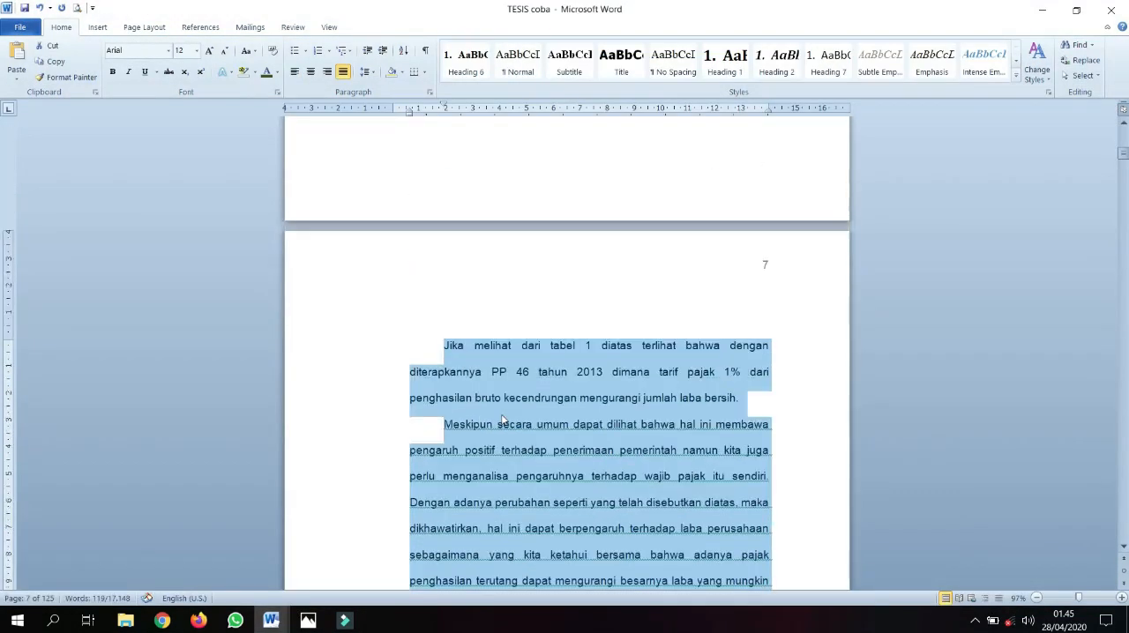
pyautogui.scroll(20, 503, 419)
pyautogui.scroll(6, 505, 392)
pyautogui.moveTo(444, 323); pyautogui.dragTo(522, 551)
pyautogui.hotkey('ctrl', 'c')
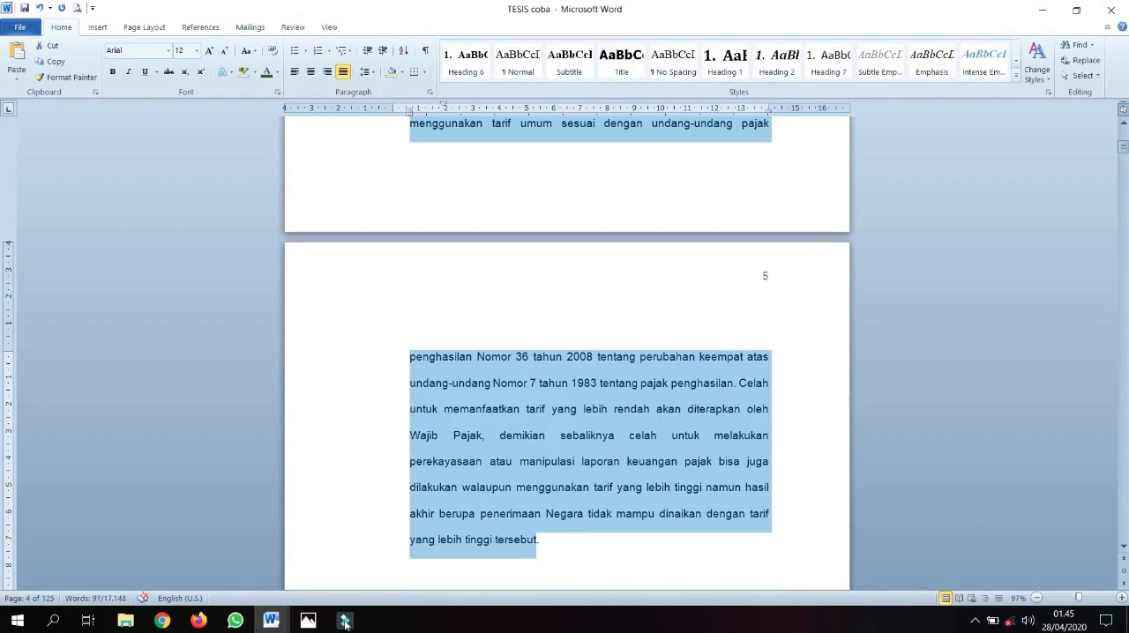
pyautogui.moveTo(271, 621)
pyautogui.click(865, 578)
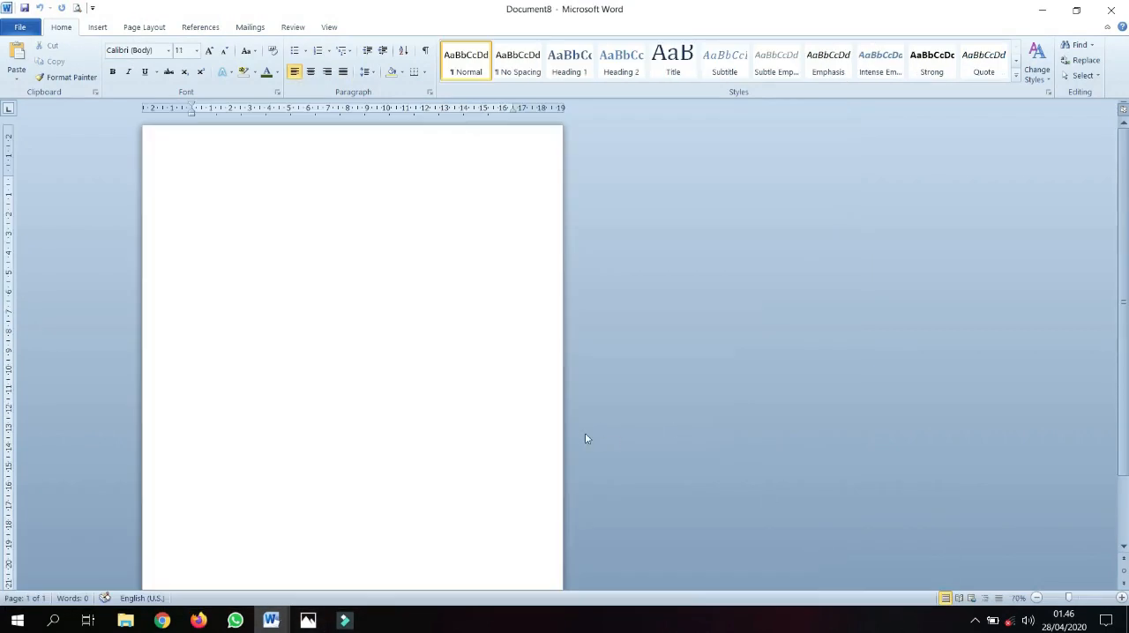
pyautogui.hotkey('ctrl', 'v')
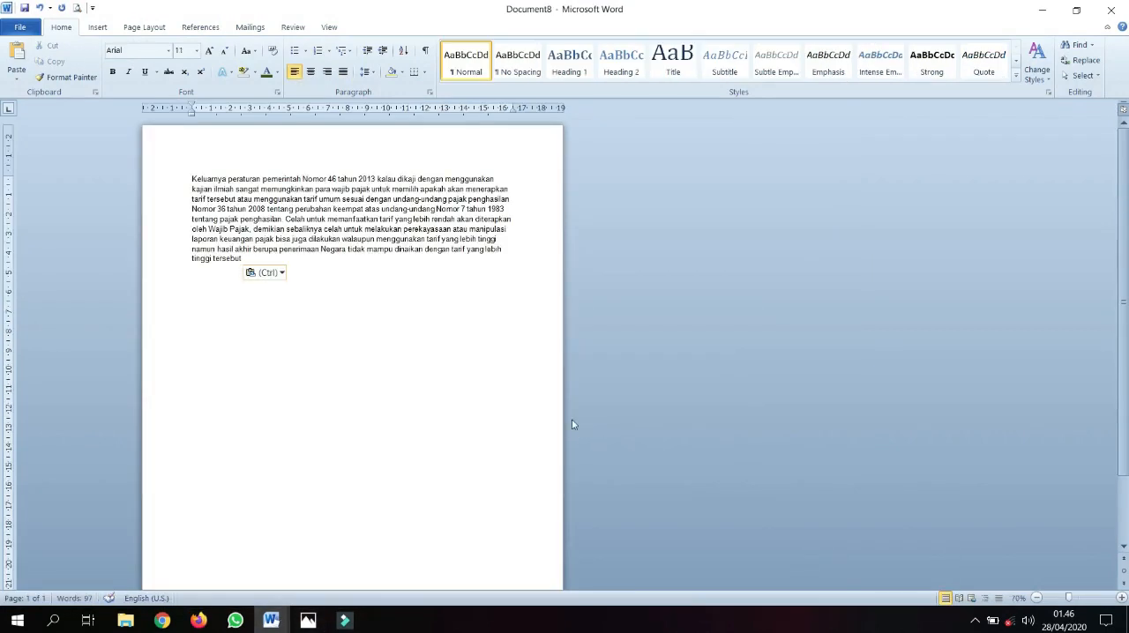
# Apply double line spacing and justified alignment to the pasted paragraph
pyautogui.hotkey('ctrl', 'a')
pyautogui.hotkey('ctrl', '2')
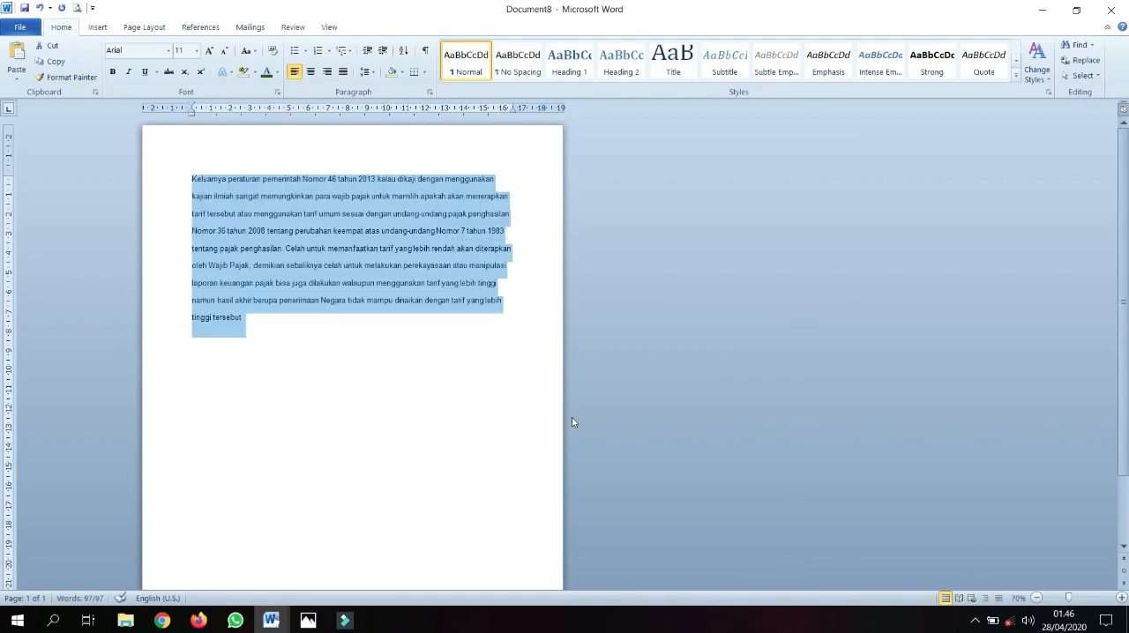
pyautogui.hotkey('ctrl', 'j')
pyautogui.click(412, 336)
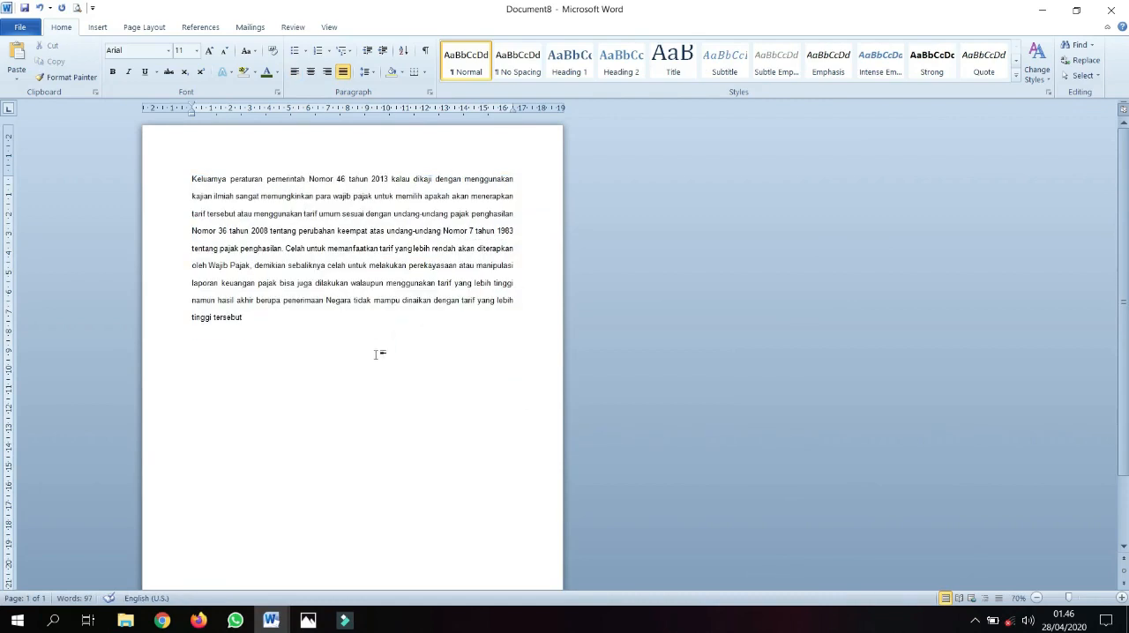
# End the pasted paragraph with a colon after "tersebut"
pyautogui.write('.')
pyautogui.click(286, 248)
pyautogui.keyDown('ctrl'); pyautogui.scroll(2, 292, 342); pyautogui.keyUp('ctrl')
pyautogui.click(390, 407)
pyautogui.click(476, 371)
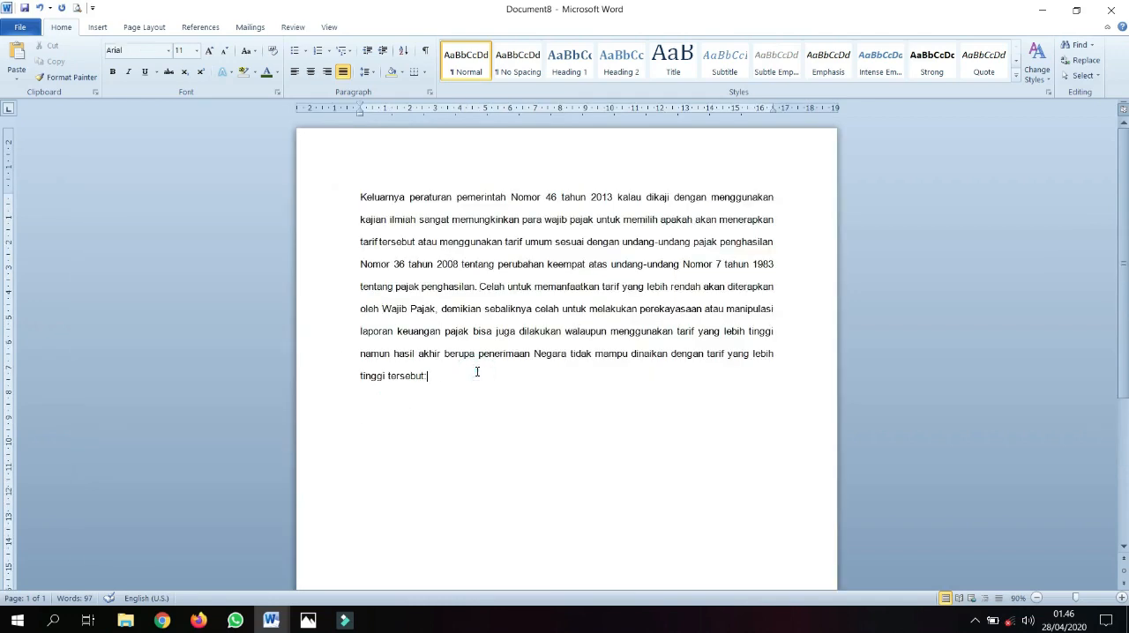
# Go to the empty line below the paragraph and examine the available list numbering formats without applying one
pyautogui.press('Down')
pyautogui.rightClick(360, 408)
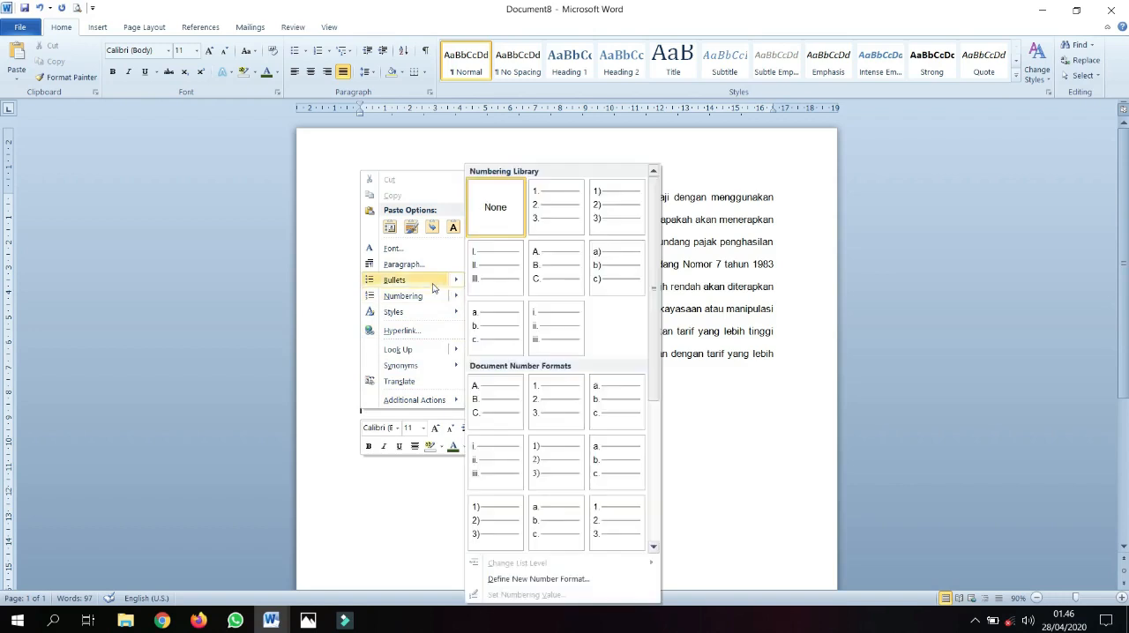
pyautogui.moveTo(433, 285)
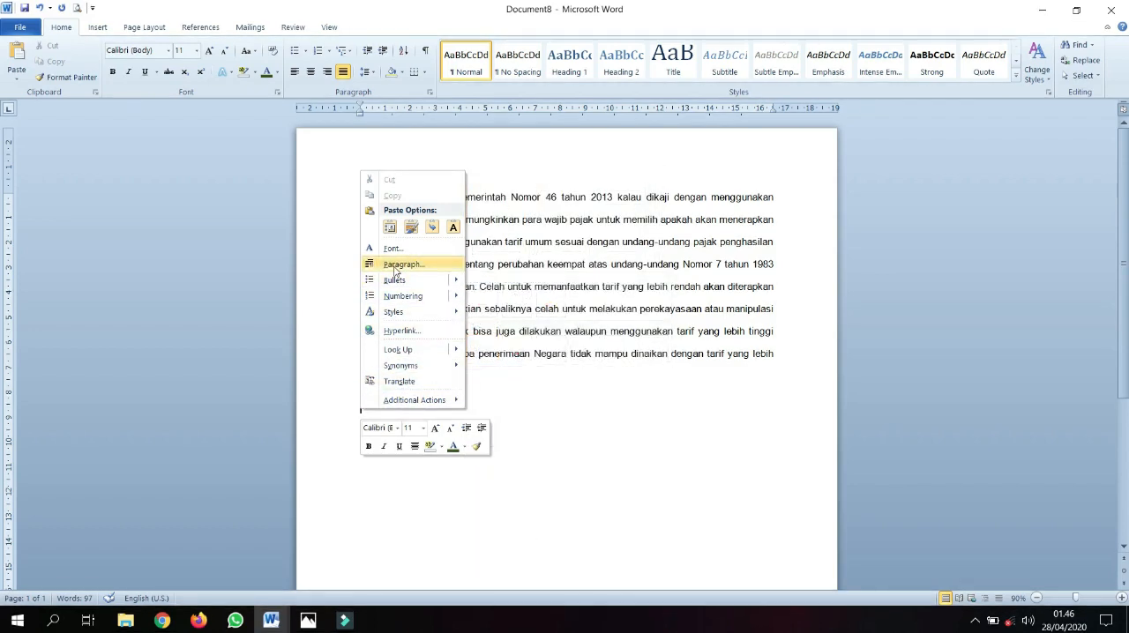
pyautogui.click(567, 454)
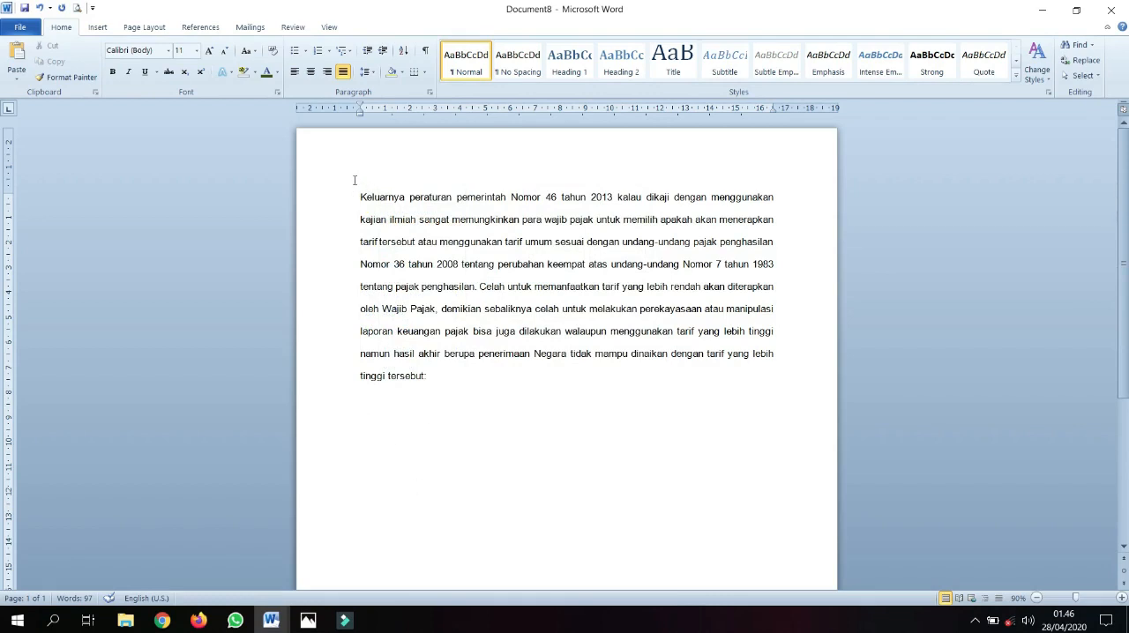
pyautogui.doubleClick(340, 106)
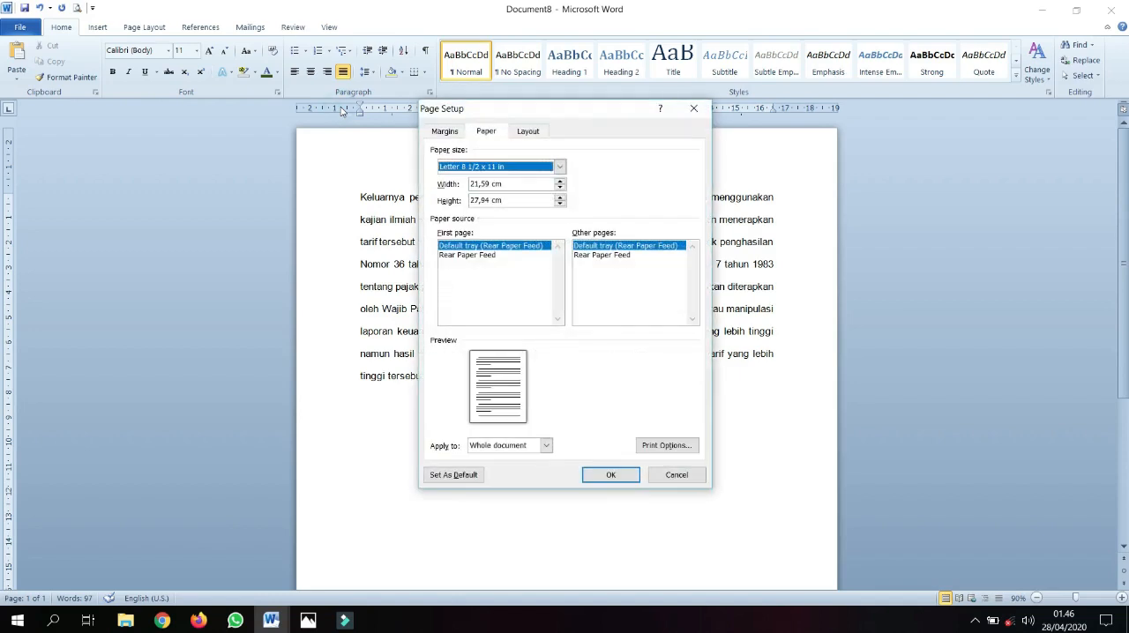
pyautogui.click(680, 475)
pyautogui.click(19, 27)
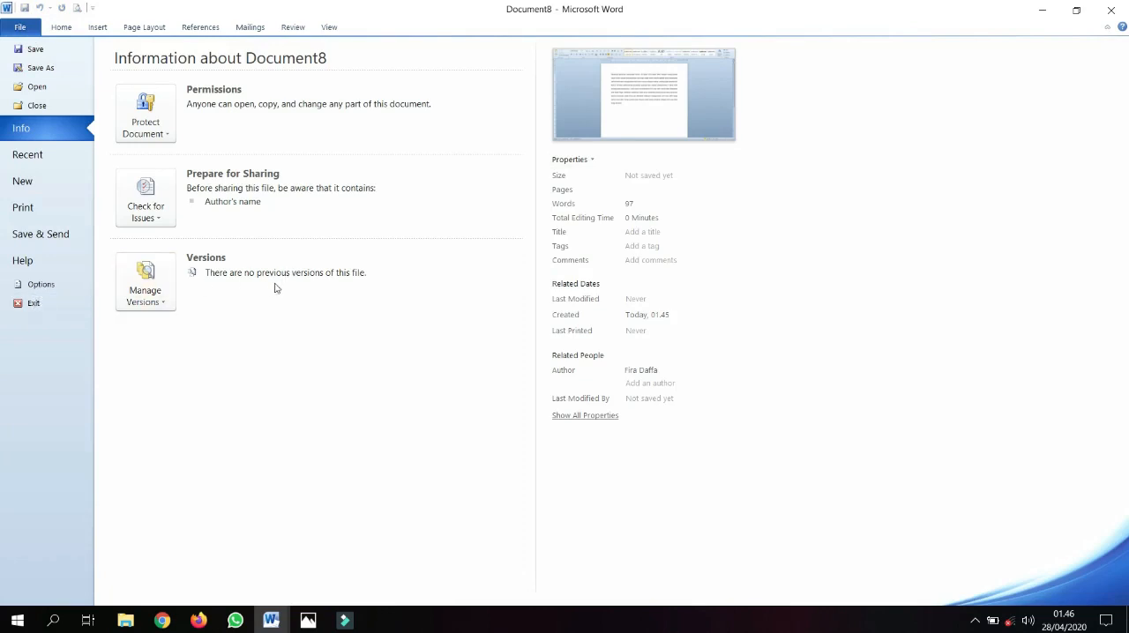
pyautogui.press('Escape')
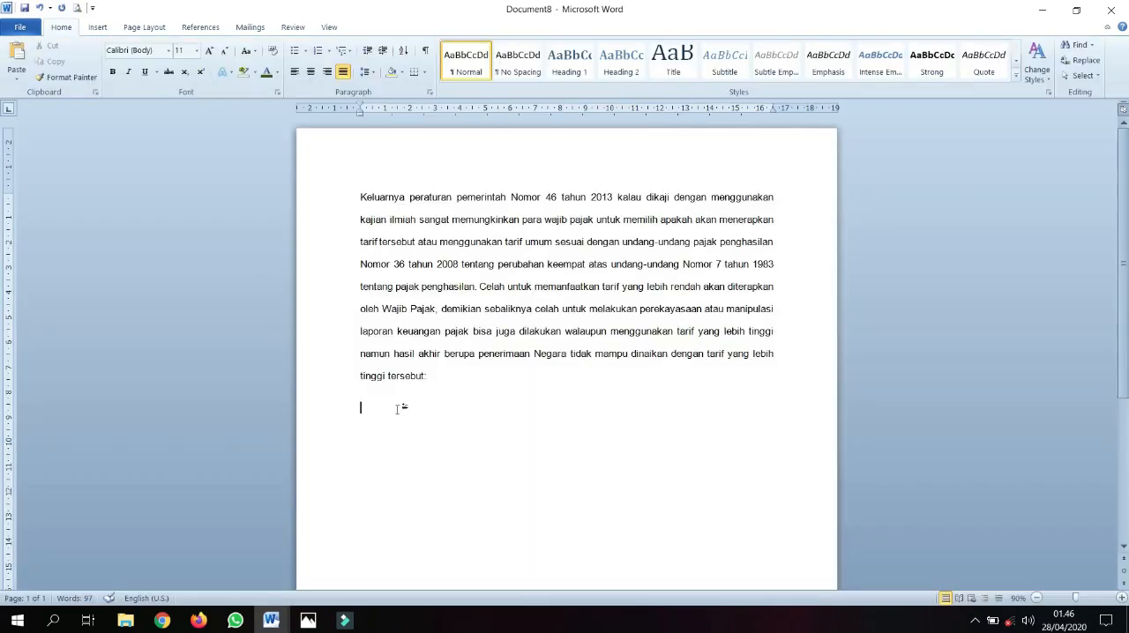
# Start a new section on a new page after the paragraph by applying the page setup from this point forward
pyautogui.doubleClick(333, 113)
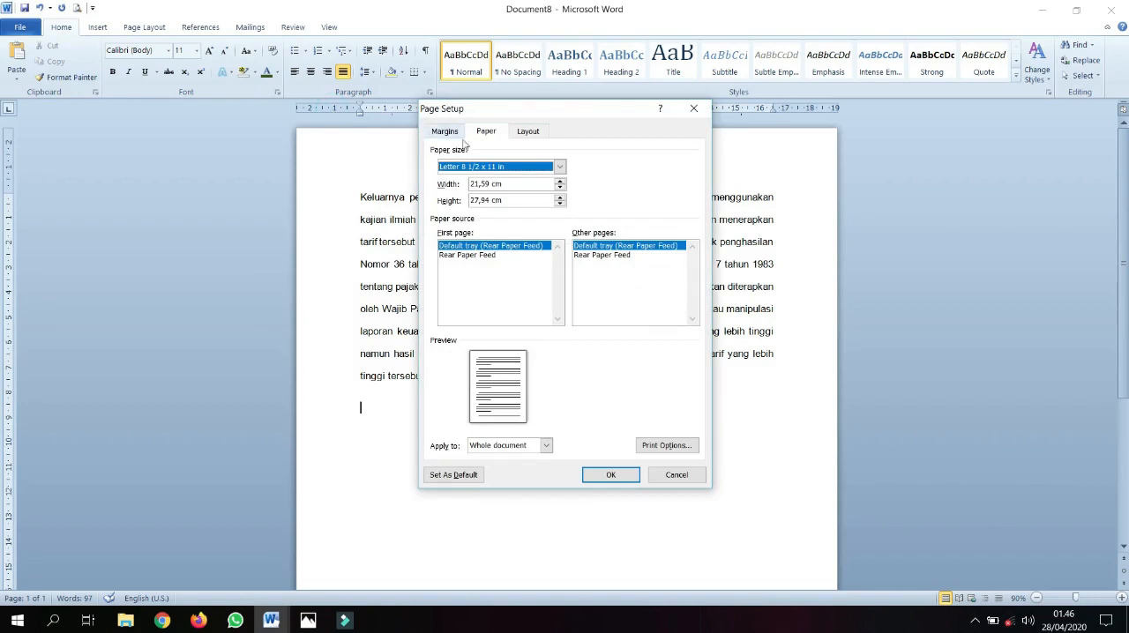
pyautogui.click(542, 447)
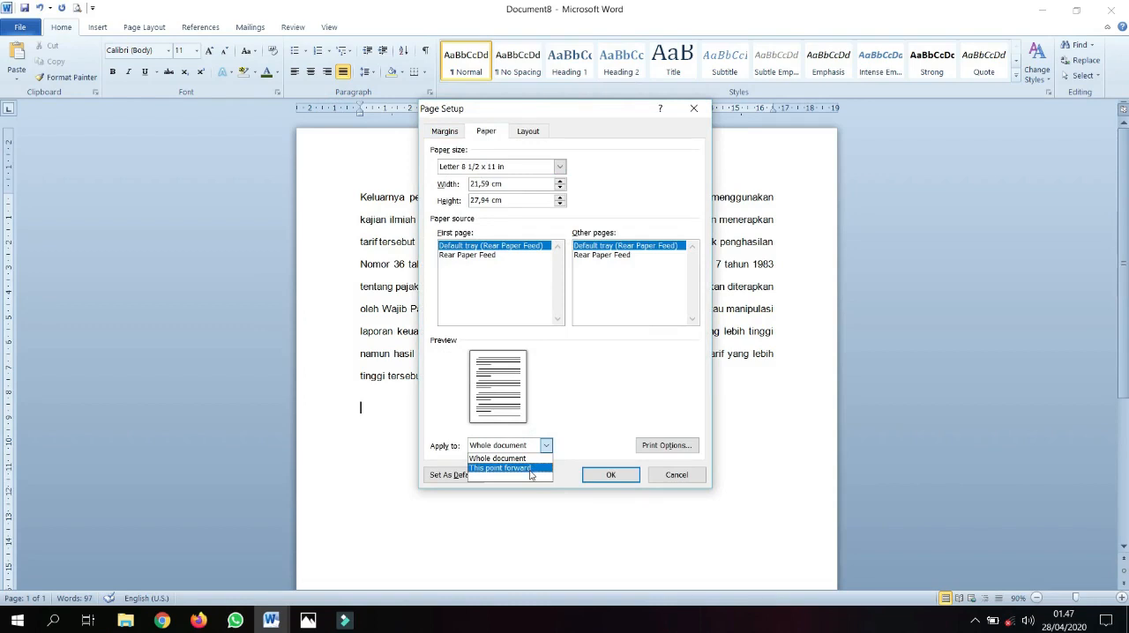
pyautogui.click(531, 469)
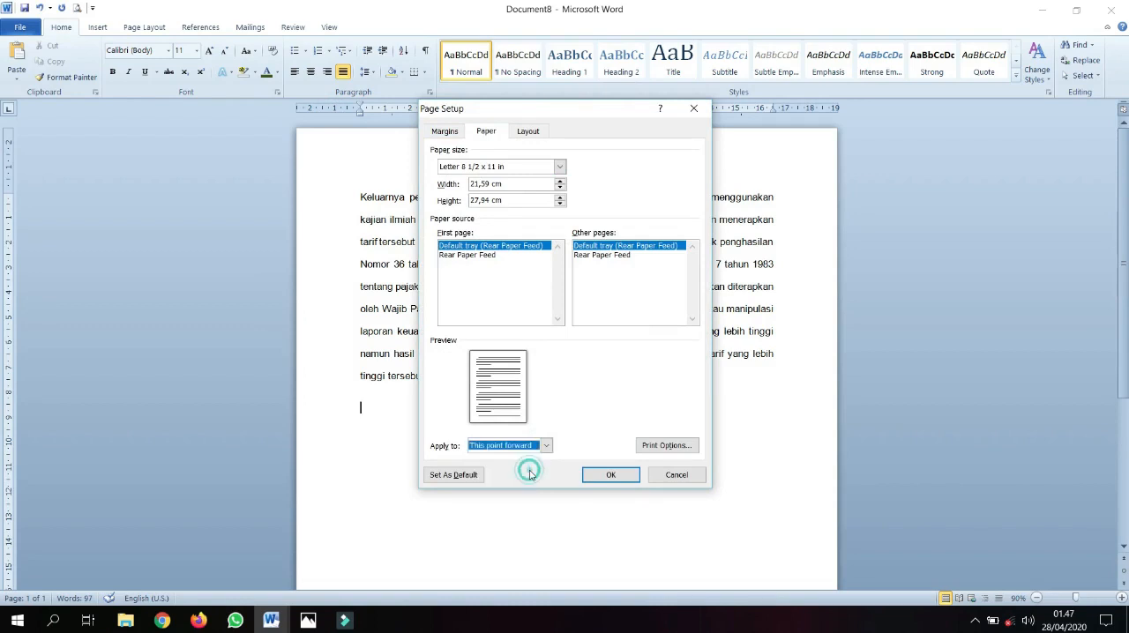
pyautogui.click(610, 476)
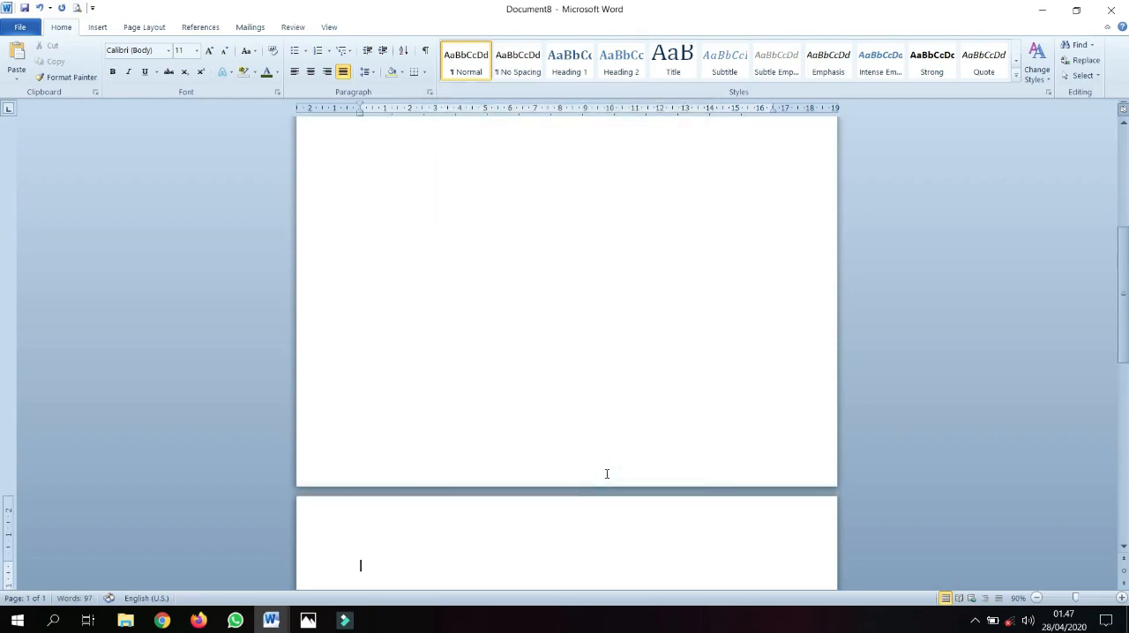
pyautogui.scroll(-3, 607, 473)
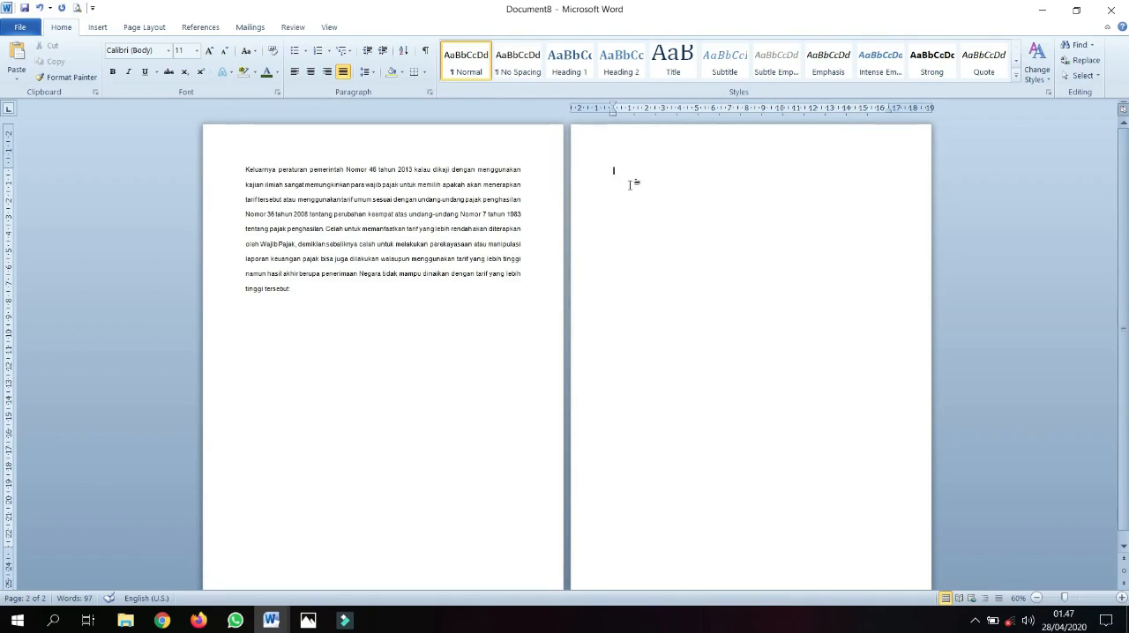
# Set the second page's orientation to landscape, applied from this point forward
pyautogui.doubleClick(598, 108)
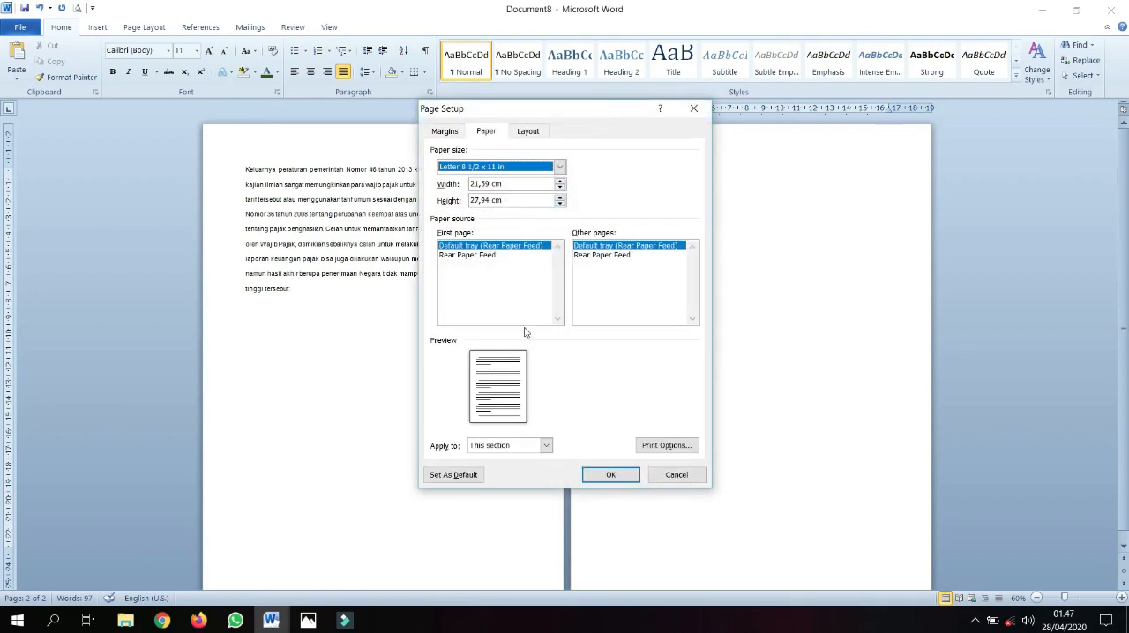
pyautogui.click(454, 132)
pyautogui.click(485, 132)
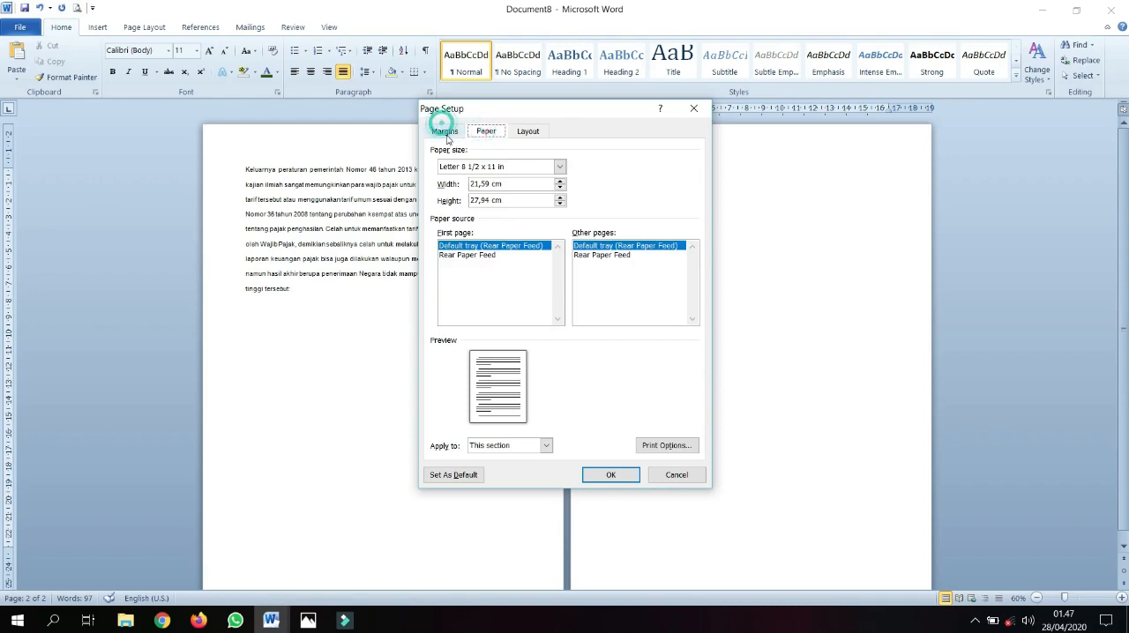
pyautogui.click(444, 131)
pyautogui.click(506, 256)
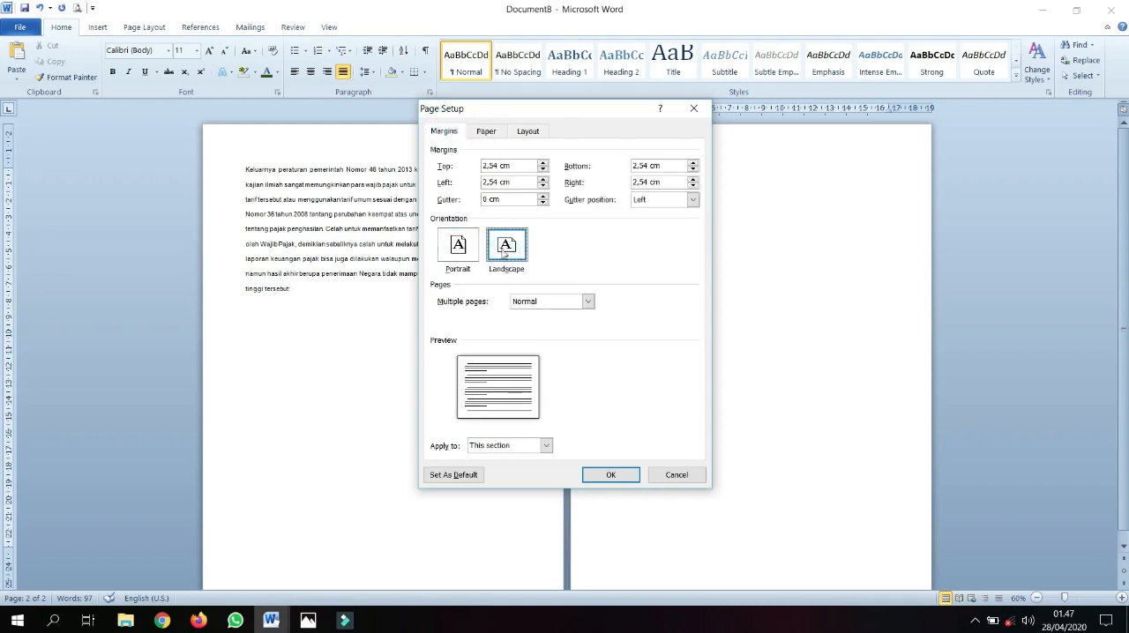
pyautogui.click(516, 450)
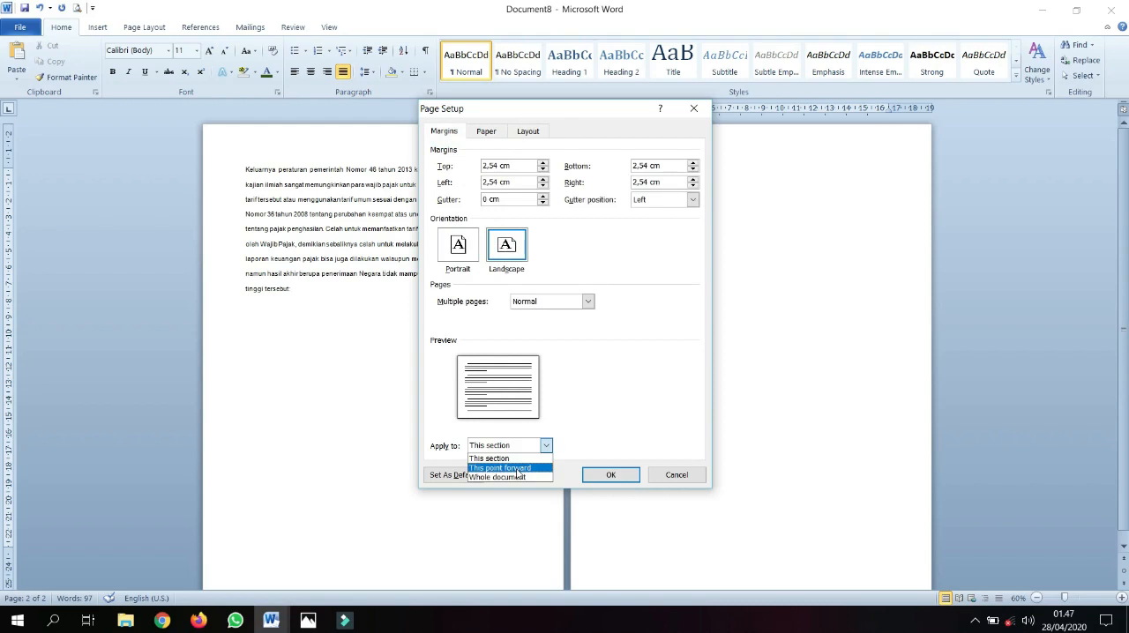
pyautogui.click(518, 468)
pyautogui.click(604, 476)
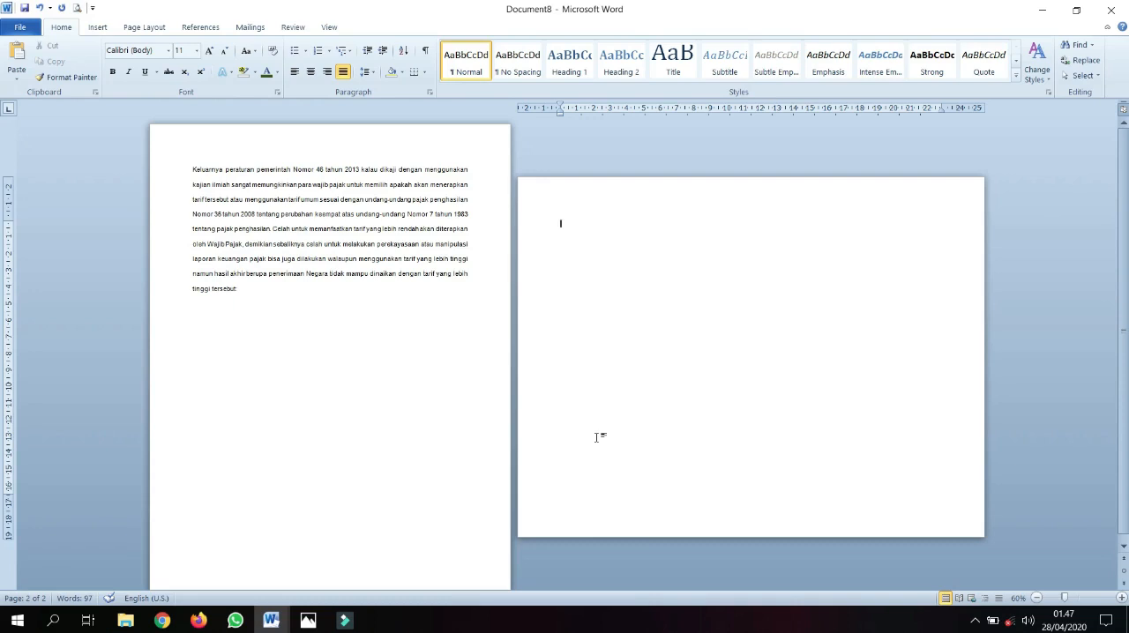
# Copy the "Tabel 1" titles, net profit comparison table and source line from Document4 onto the landscape page of Document8
pyautogui.moveTo(272, 621)
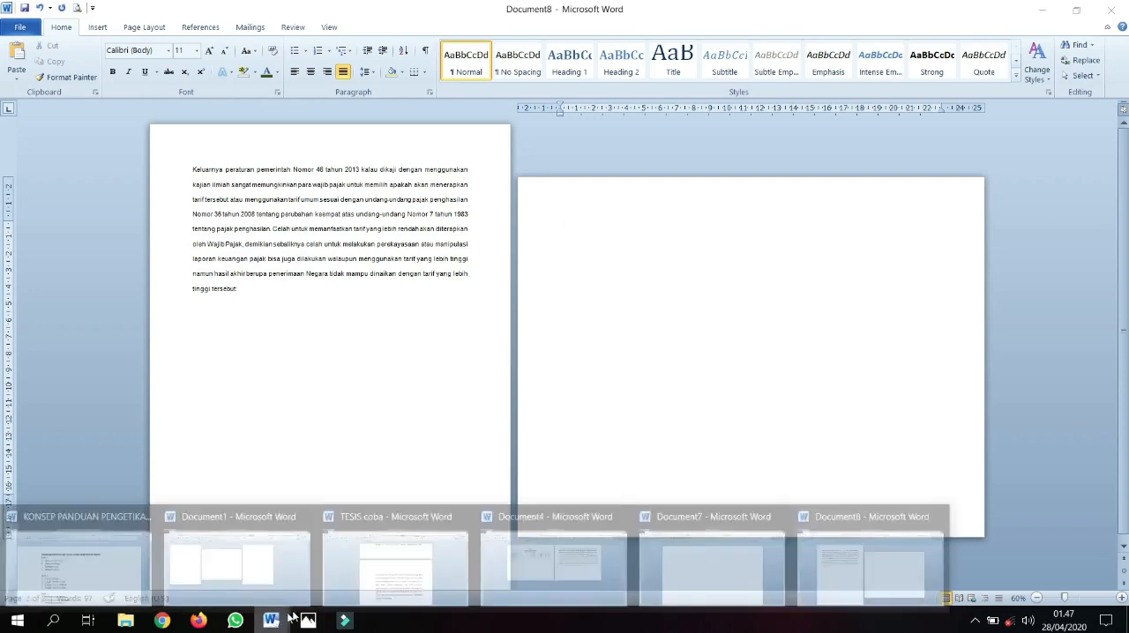
pyautogui.click(554, 554)
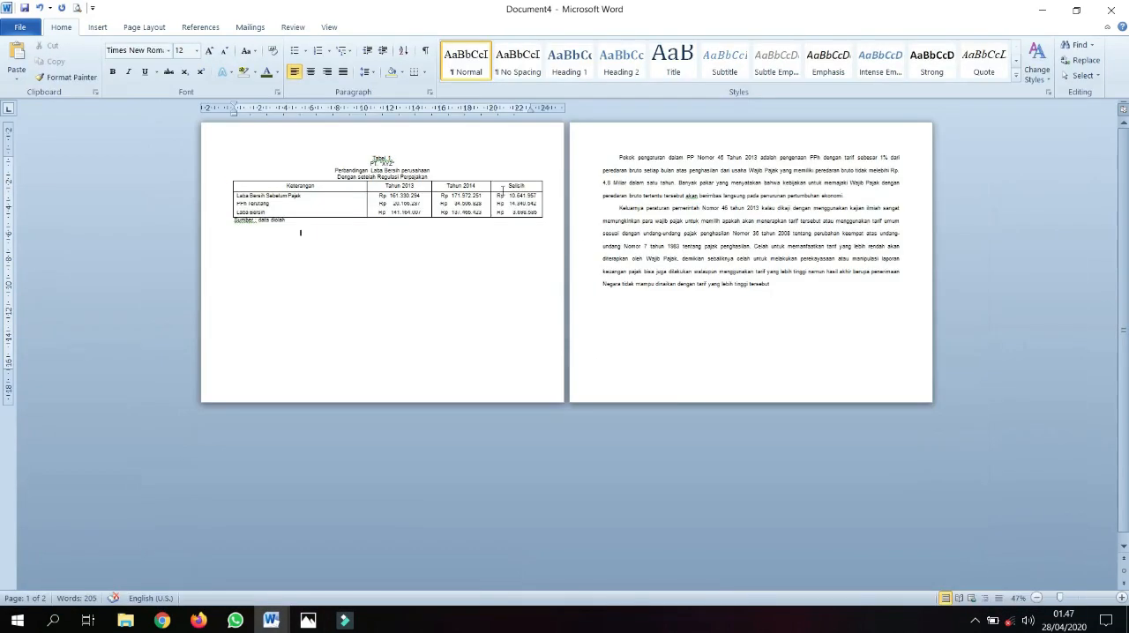
pyautogui.moveTo(370, 153); pyautogui.dragTo(494, 230)
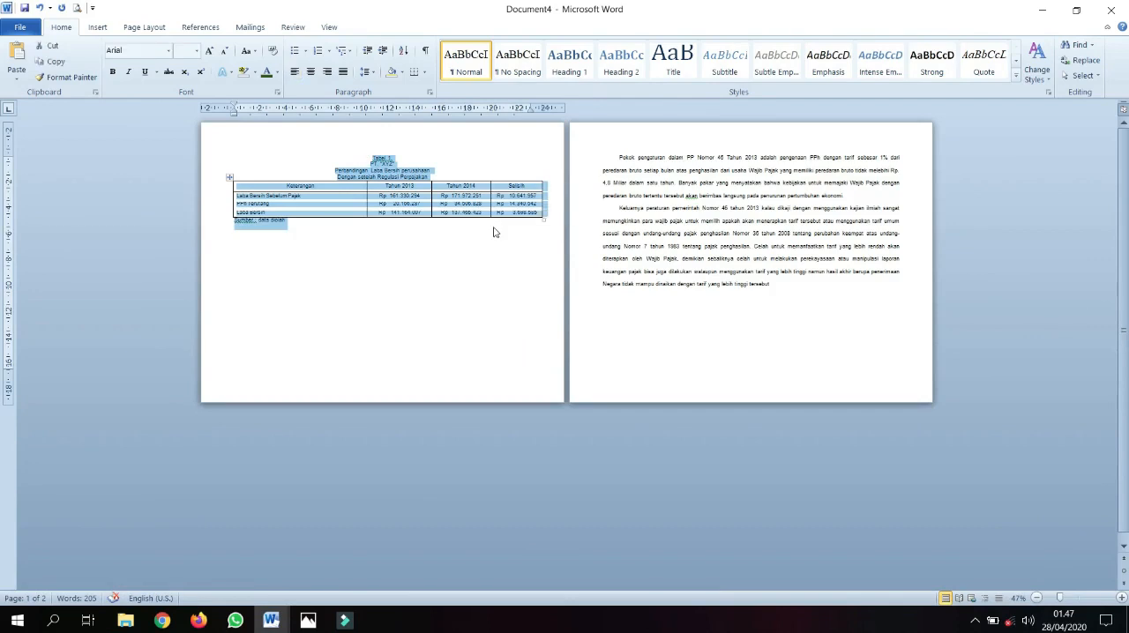
pyautogui.click(272, 620)
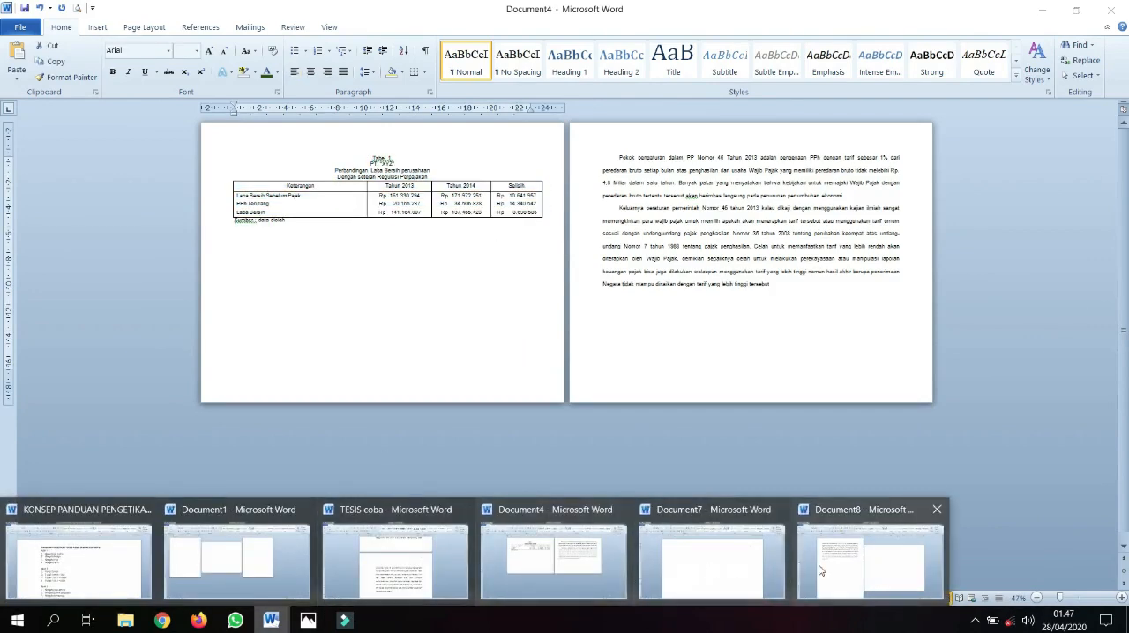
pyautogui.click(880, 580)
pyautogui.write('Tabel 1. PT. "XYZ" Perbandingan Laba Bersih perusahaan Dengan setelah Regulasi Perpajakan Keterangan\tTahun 2013\tTahun 2014\tSelisih Laba Bersih Sebelum Pajak\tRp 161.330.294\tRp 171.972.251\tRp 10.641.957 PPh Terutang\tRp 20.166.287\tRp 34.506.828\tRp 14.340.642 Laba Bersih\tRp 141.164.007\tRp 137.465.423\tRp 3.698.585 Sumber : data diolah')
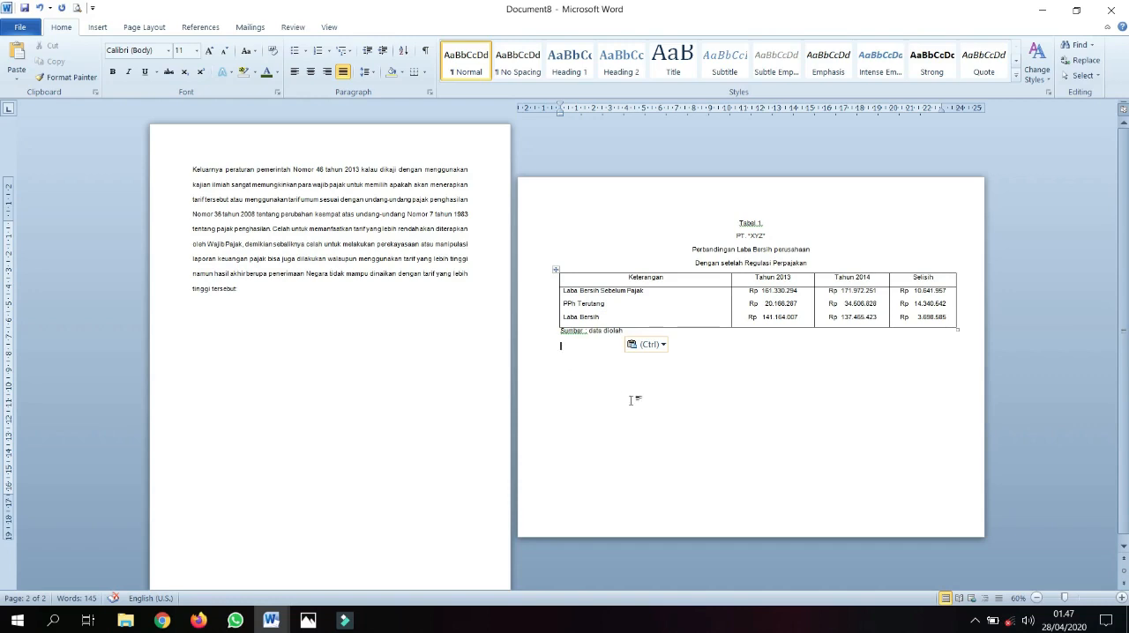
# Insert a page break below the table's source line to add a third page
pyautogui.doubleClick(539, 111)
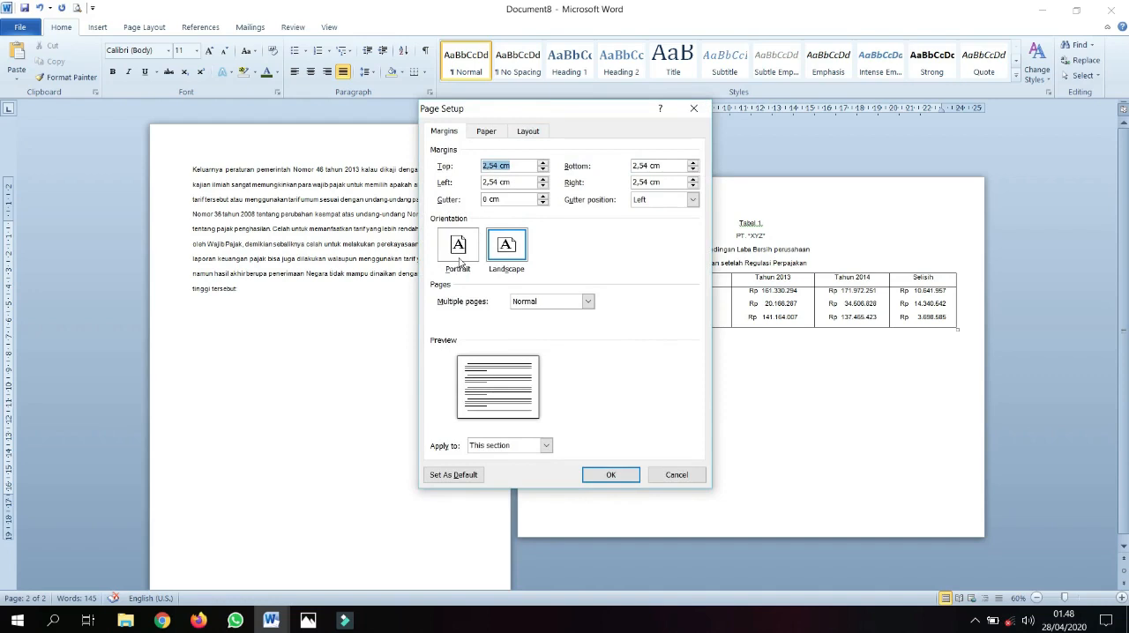
pyautogui.click(671, 477)
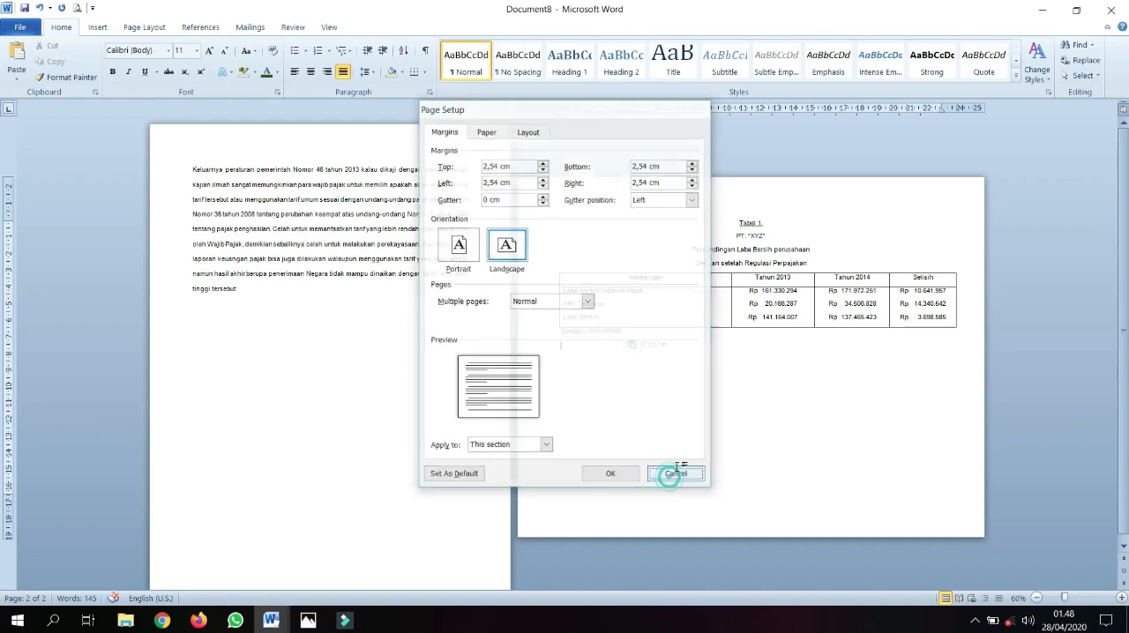
pyautogui.hotkey('ctrl', 'Return')
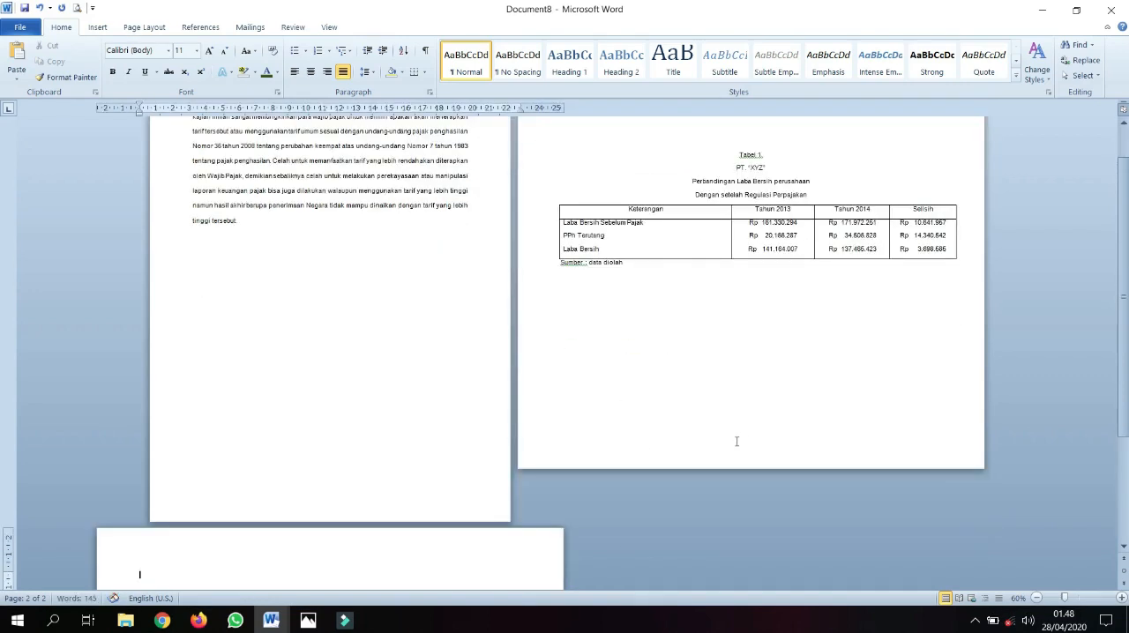
pyautogui.keyDown('ctrl'); pyautogui.scroll(-2, 574, 463); pyautogui.keyUp('ctrl')
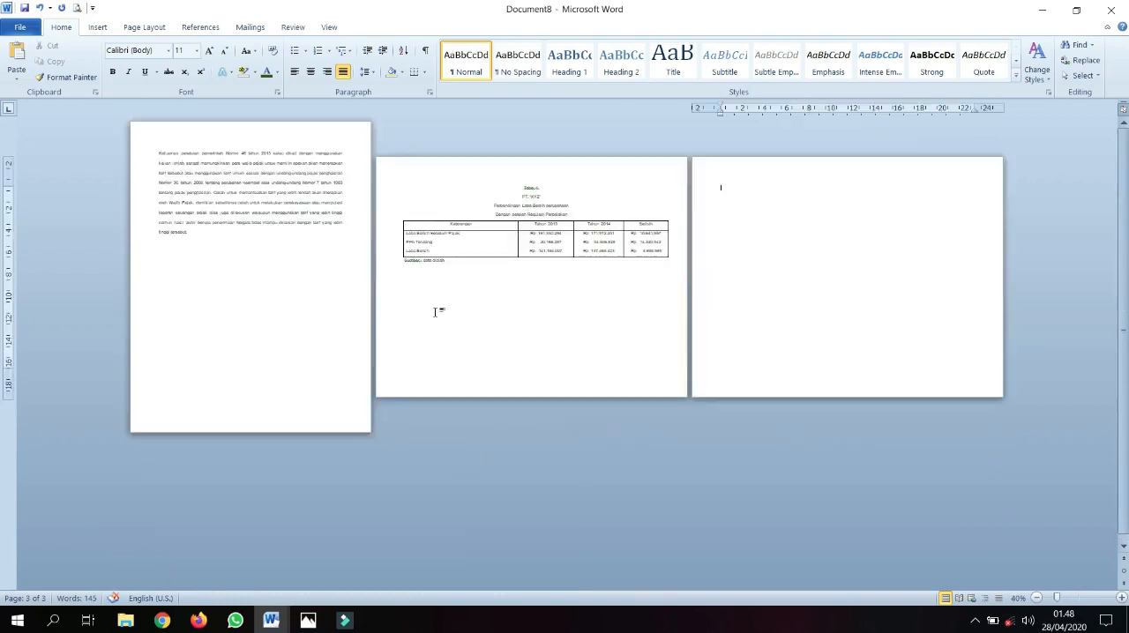
# Set the third page's orientation to portrait, applied from this point forward
pyautogui.keyDown('ctrl'); pyautogui.scroll(2, 574, 279); pyautogui.keyUp('ctrl')
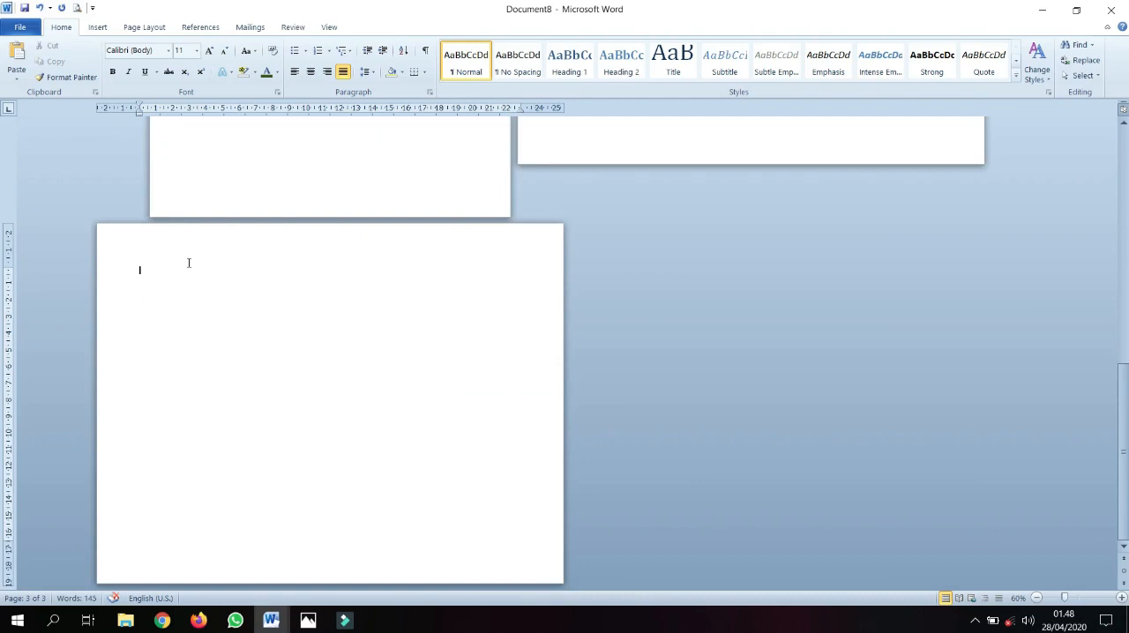
pyautogui.keyDown('ctrl'); pyautogui.scroll(2, 189, 263); pyautogui.keyUp('ctrl')
pyautogui.doubleClick(301, 111)
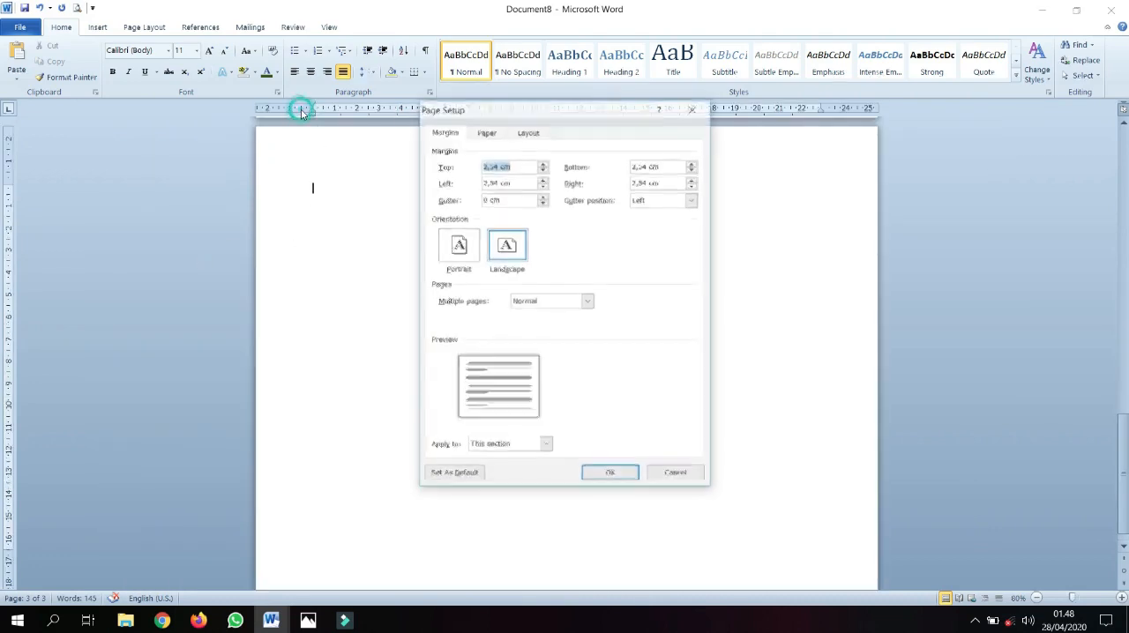
pyautogui.click(465, 253)
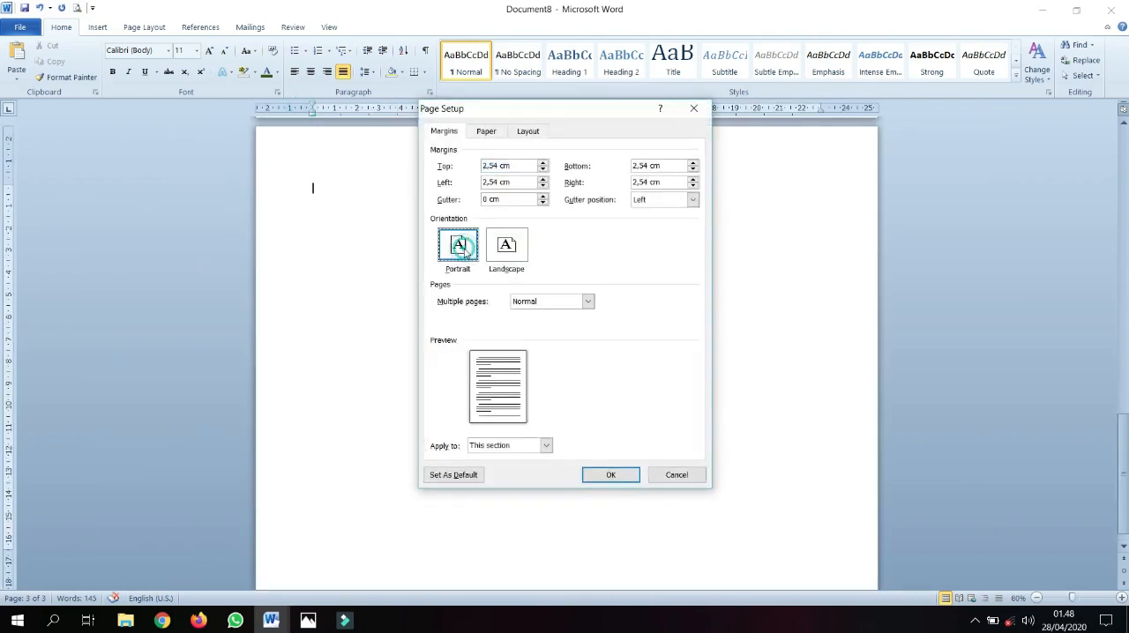
pyautogui.click(505, 447)
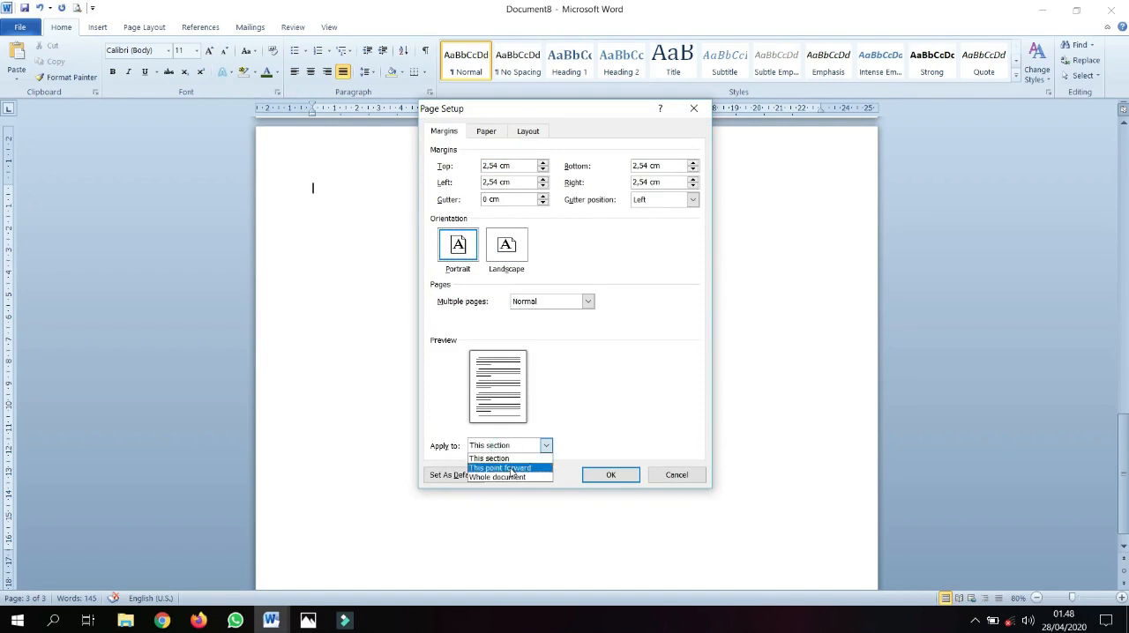
pyautogui.click(511, 468)
pyautogui.click(610, 474)
pyautogui.keyDown('ctrl'); pyautogui.scroll(-4, 594, 414); pyautogui.keyUp('ctrl')
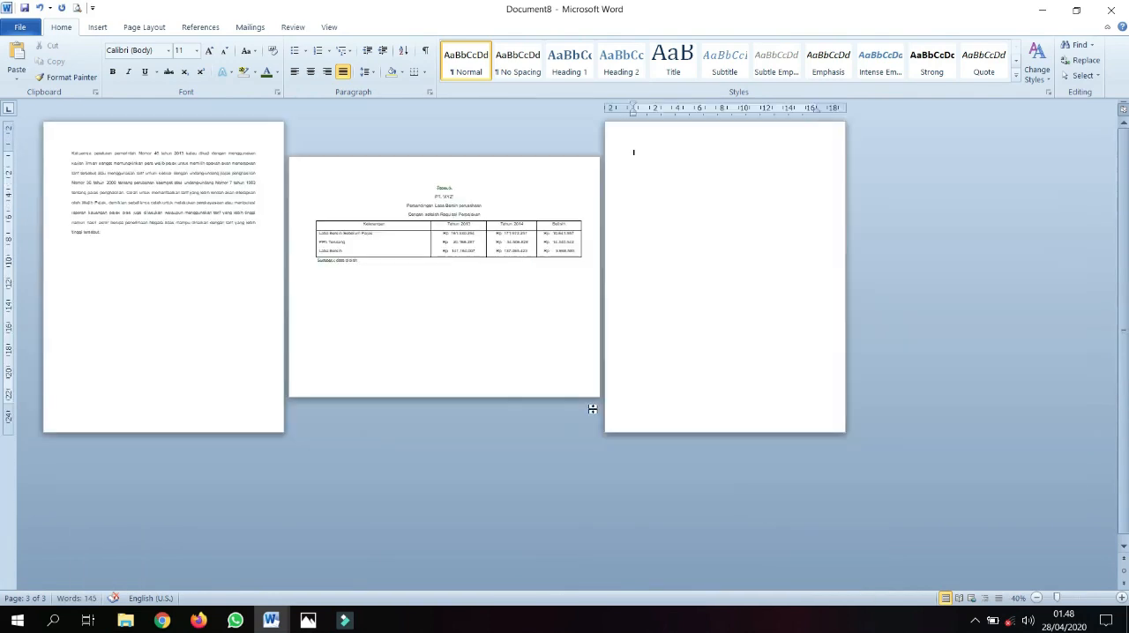
# Enter a short line of filler text on the portrait third page and return to the first page's paragraph
pyautogui.write('hahdadhahda')
pyautogui.scroll(1, 640, 358)
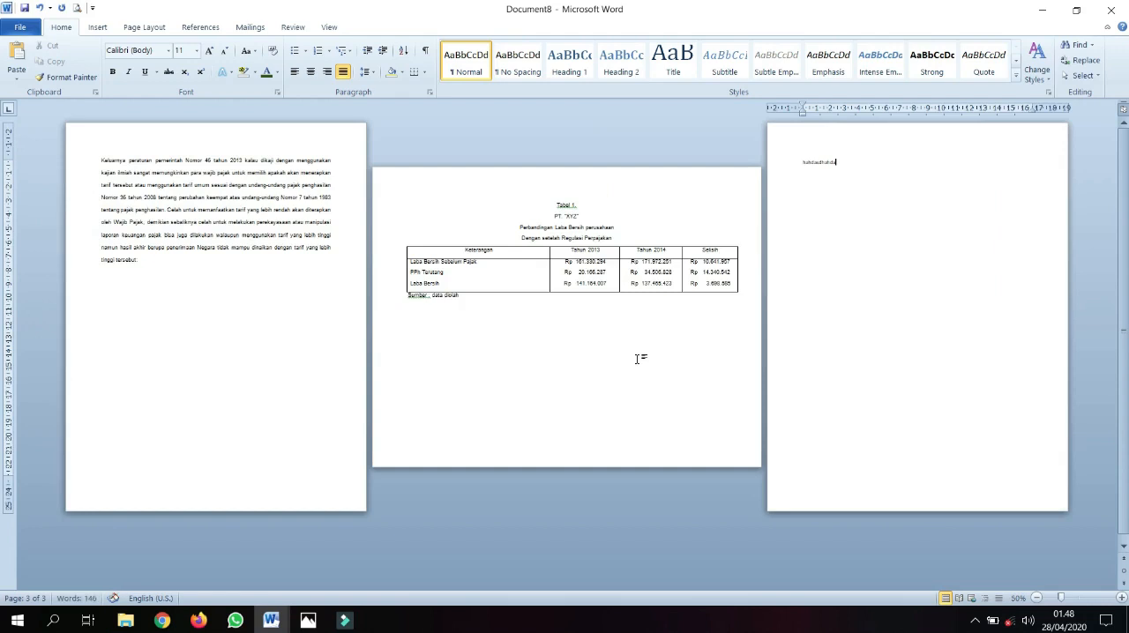
pyautogui.click(314, 254)
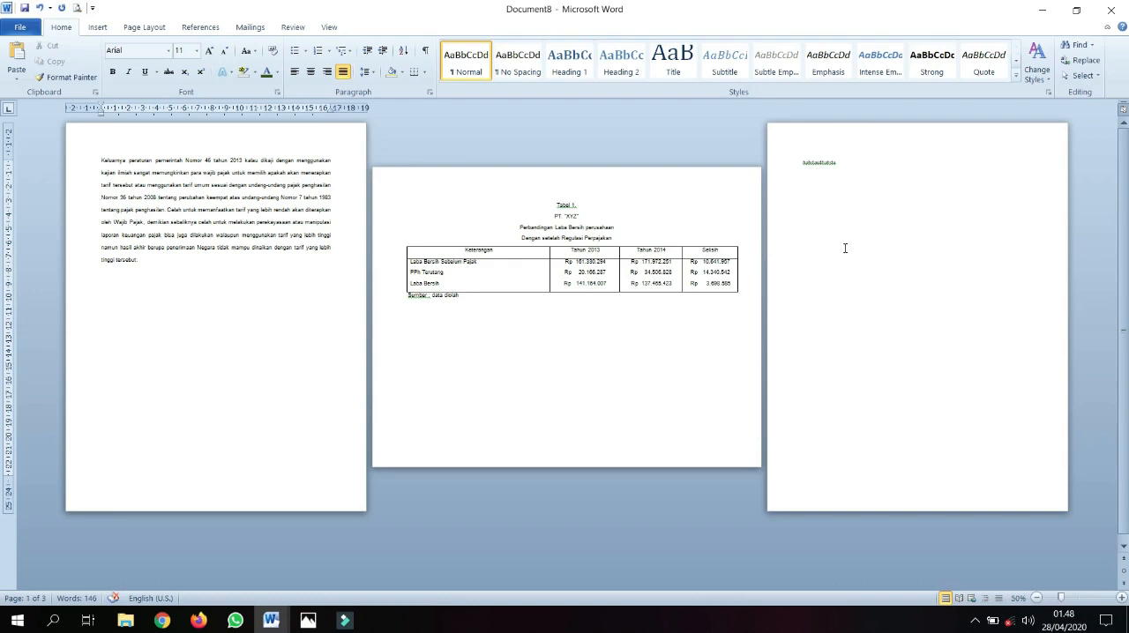
# Check the part 4 topic list in the word 4.jpg image in Photos, return to Document8 and examine its first page
pyautogui.click(308, 621)
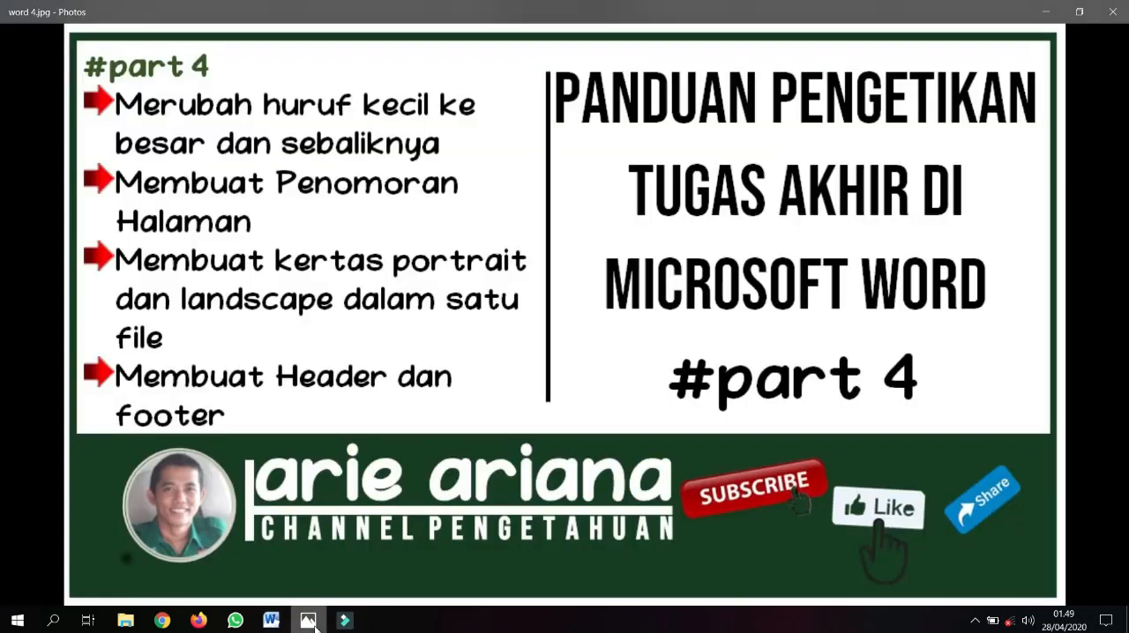
pyautogui.click(314, 624)
pyautogui.scroll(2, 318, 337)
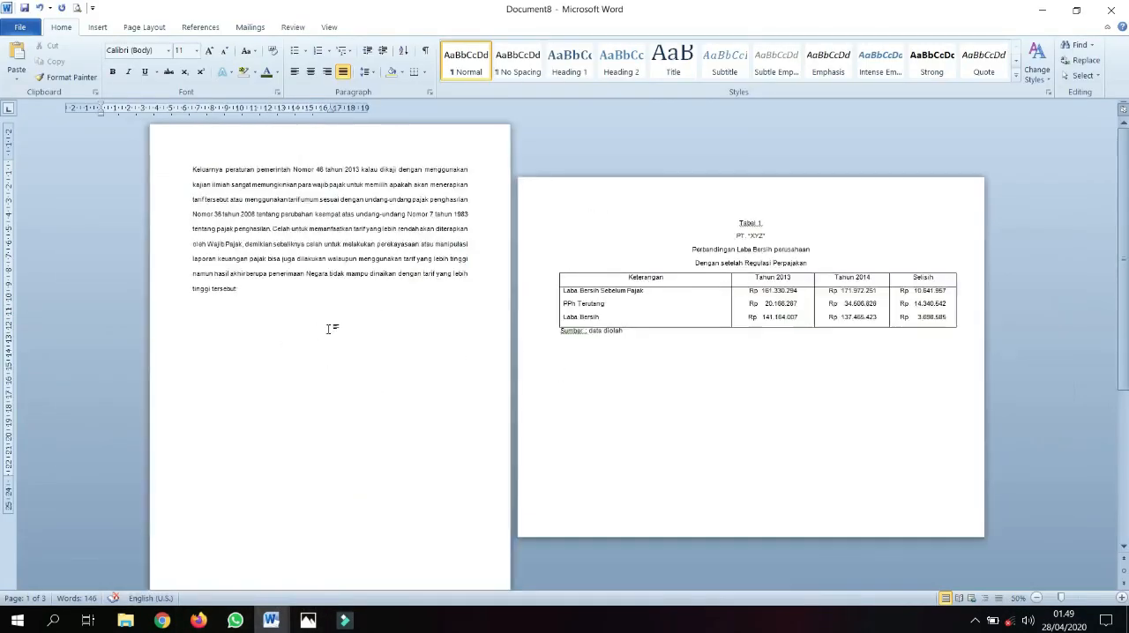
pyautogui.scroll(3, 331, 329)
pyautogui.click(476, 272)
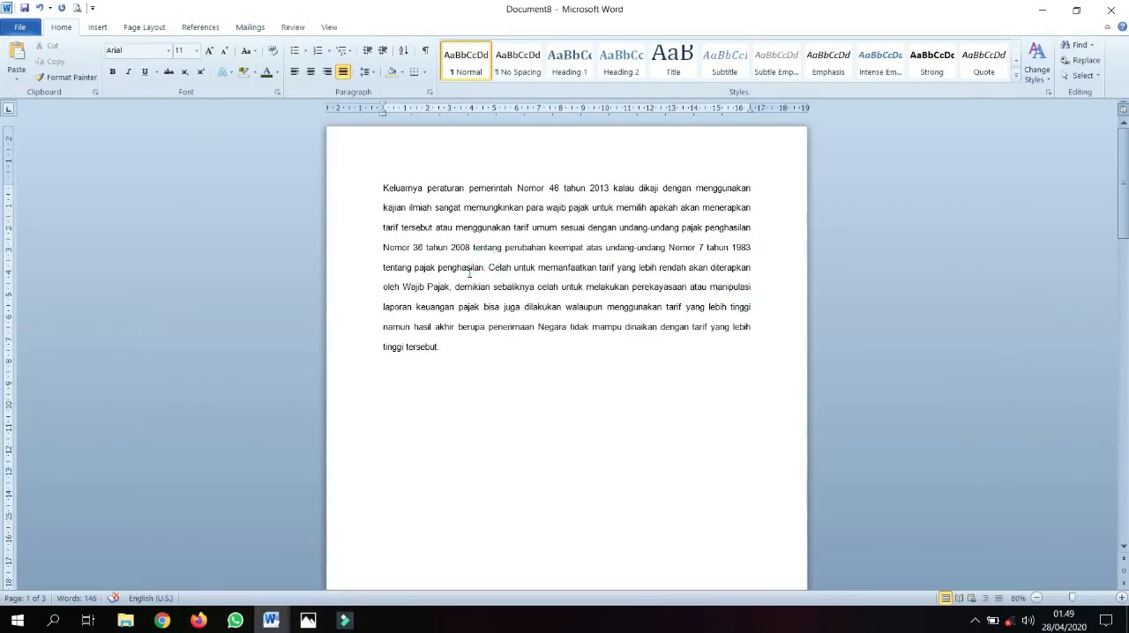
pyautogui.click(452, 210)
pyautogui.scroll(2, 453, 211)
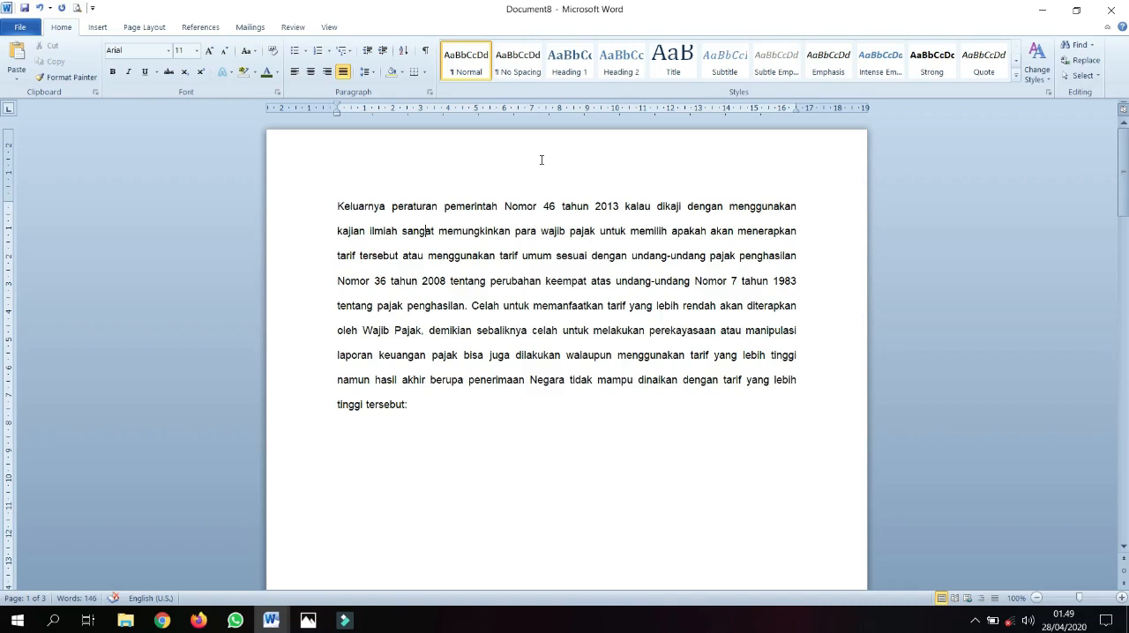
pyautogui.scroll(-10, 547, 163)
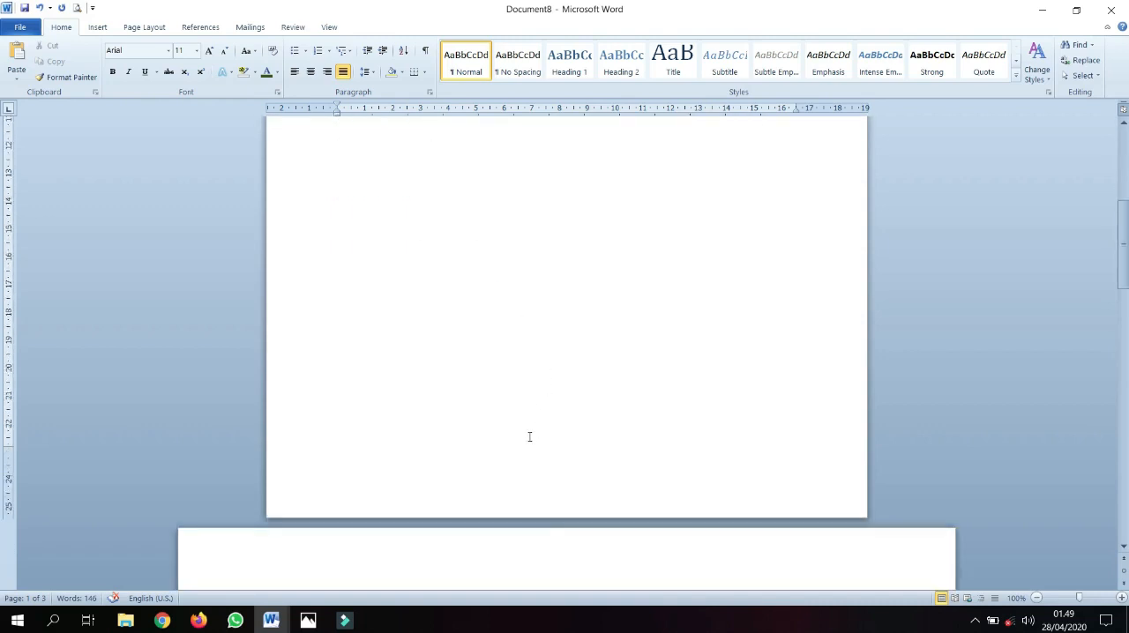
pyautogui.scroll(10, 525, 423)
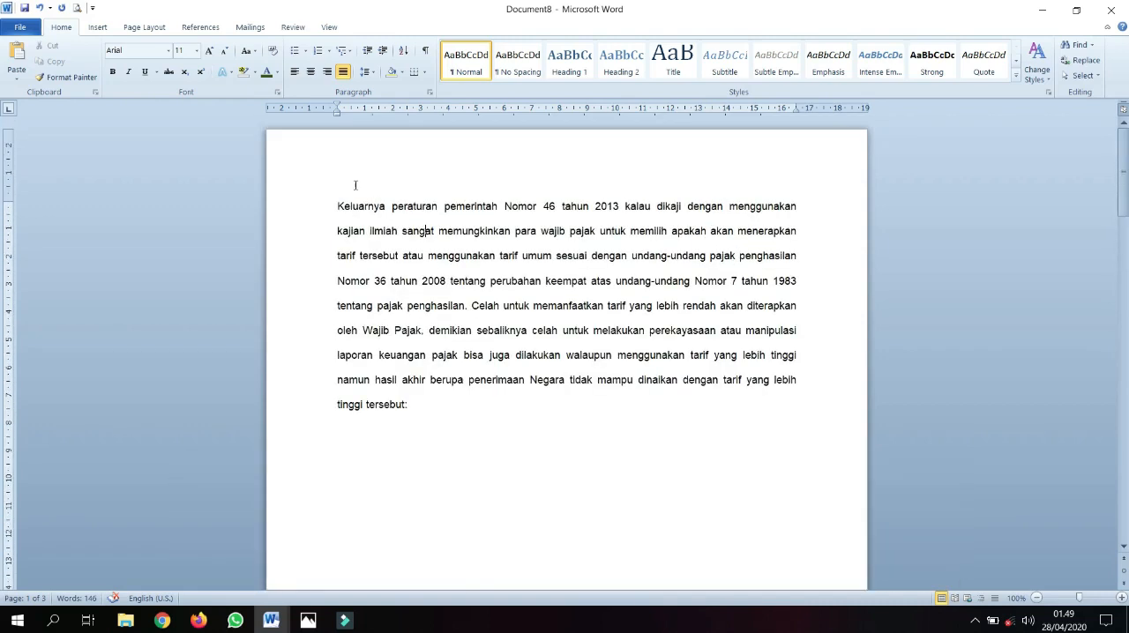
# Enter the channel owner's name followed by "Channel pengetahuan" in the first page's header
pyautogui.doubleClick(382, 150)
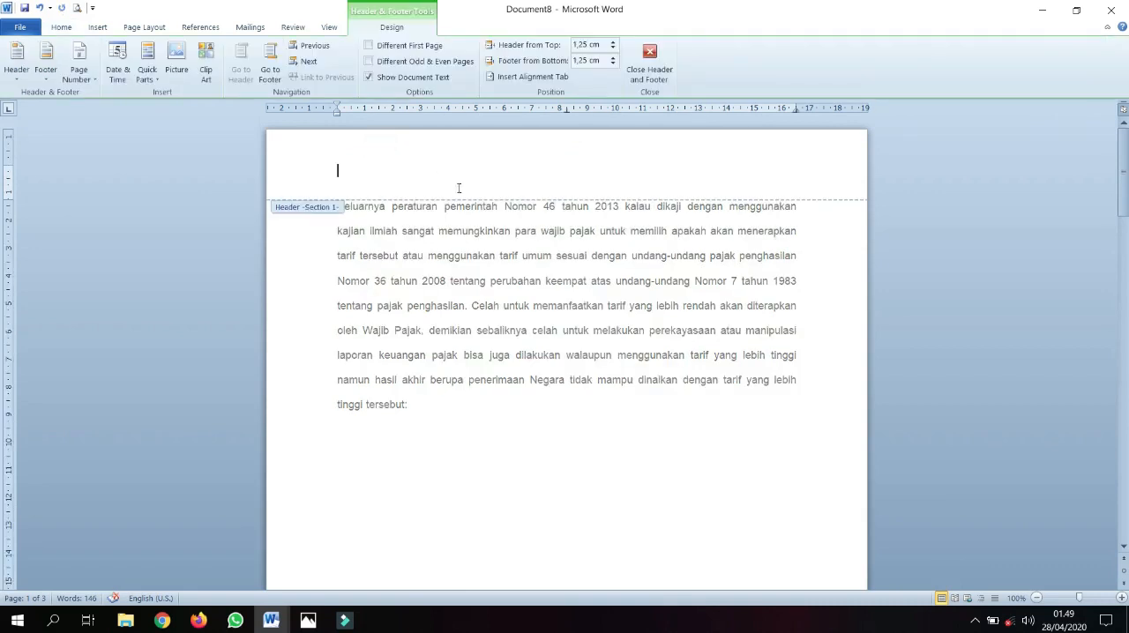
pyautogui.doubleClick(435, 281)
pyautogui.click(468, 150)
pyautogui.doubleClick(468, 150)
pyautogui.write('Aria ariana Cahhannel pengetah')
# Enlarge the header text by several font sizes, make it bold and return to the document body
pyautogui.hotkey('shift', 'Home')
pyautogui.hotkey('ctrl', 'shift', '.')
pyautogui.hotkey('ctrl', 'shift', '.')
pyautogui.hotkey('ctrl', 'shift', '.')
pyautogui.hotkey('ctrl', 'shift', '.')
pyautogui.hotkey('ctrl', 'shift', '.')
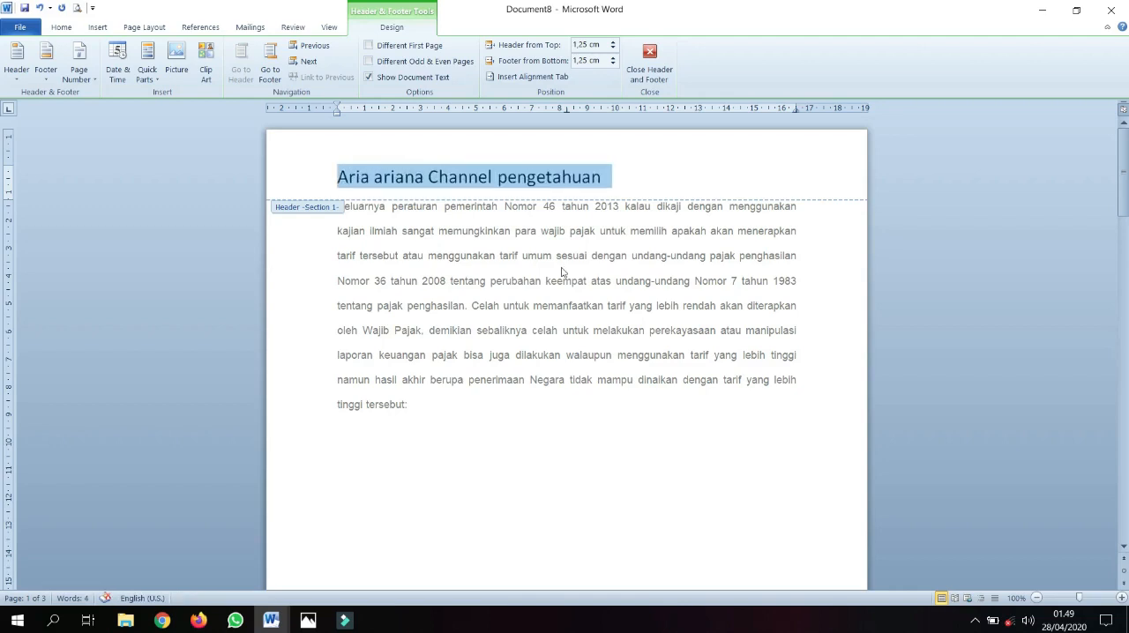
pyautogui.hotkey('ctrl', 'b')
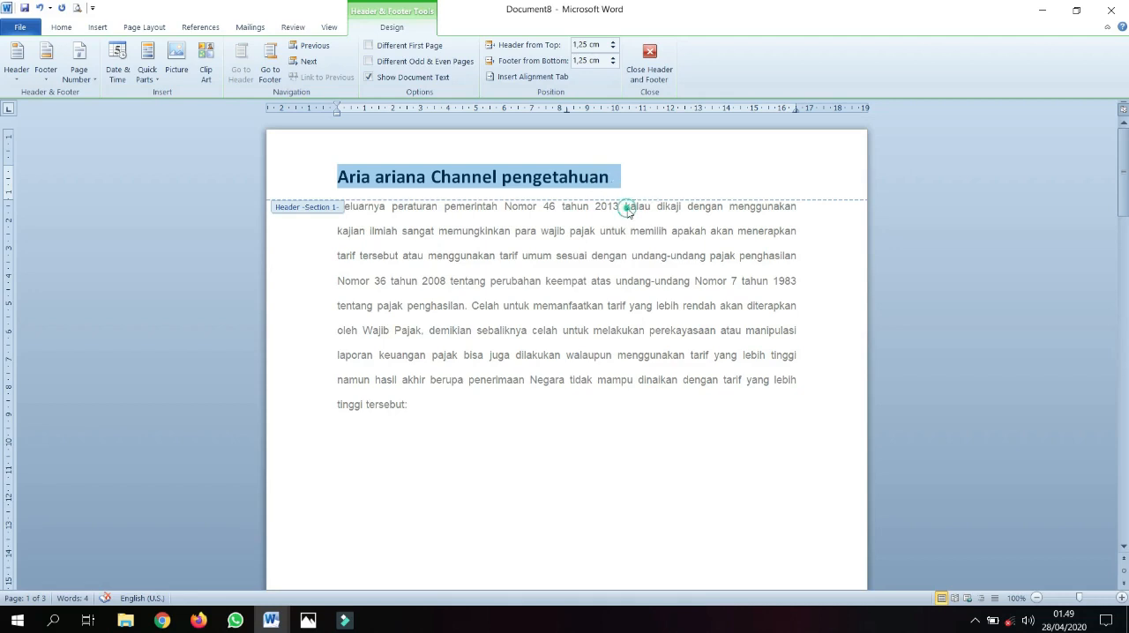
pyautogui.doubleClick(629, 211)
# Examine the header on the landscape table page and the portrait third page, comparing them with the first page
pyautogui.scroll(-15, 609, 219)
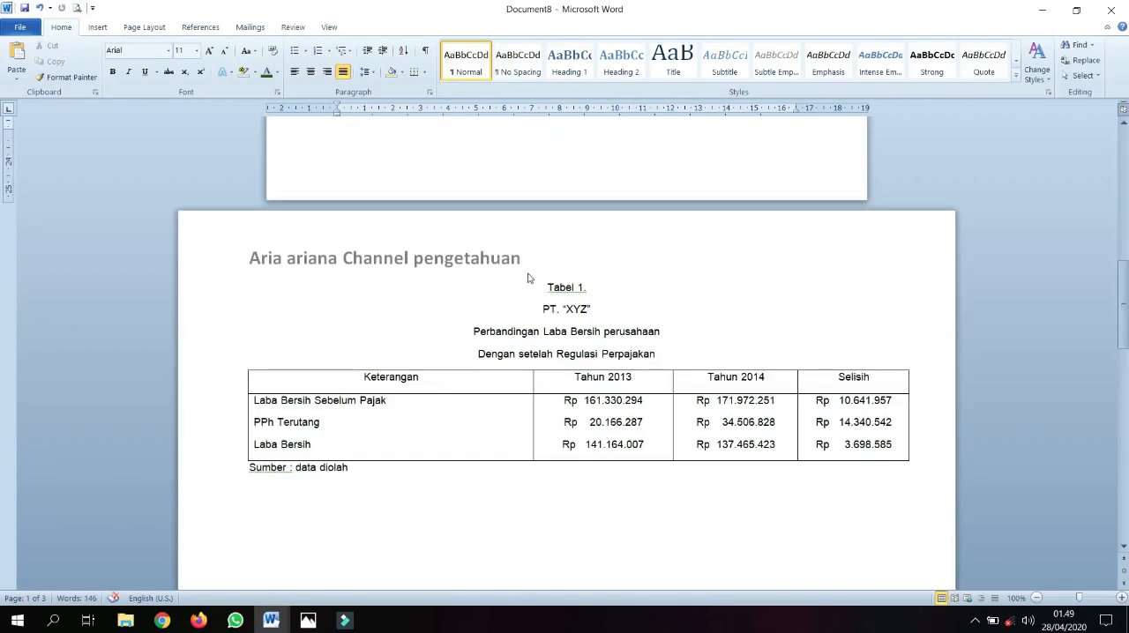
pyautogui.scroll(-14, 527, 279)
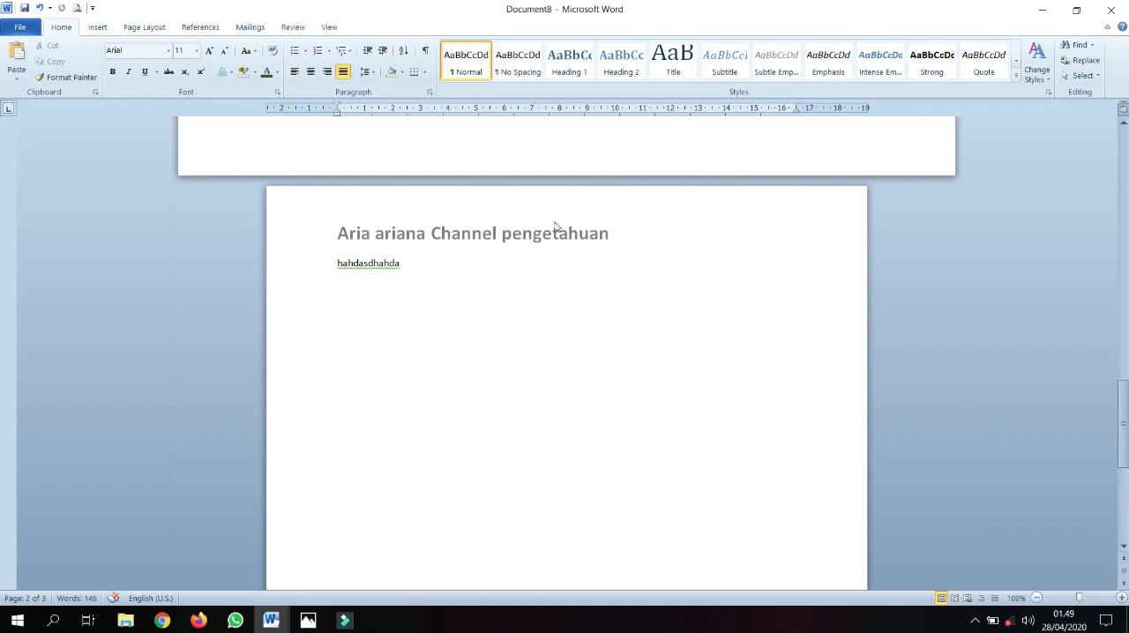
pyautogui.scroll(5, 559, 226)
pyautogui.scroll(-2, 554, 222)
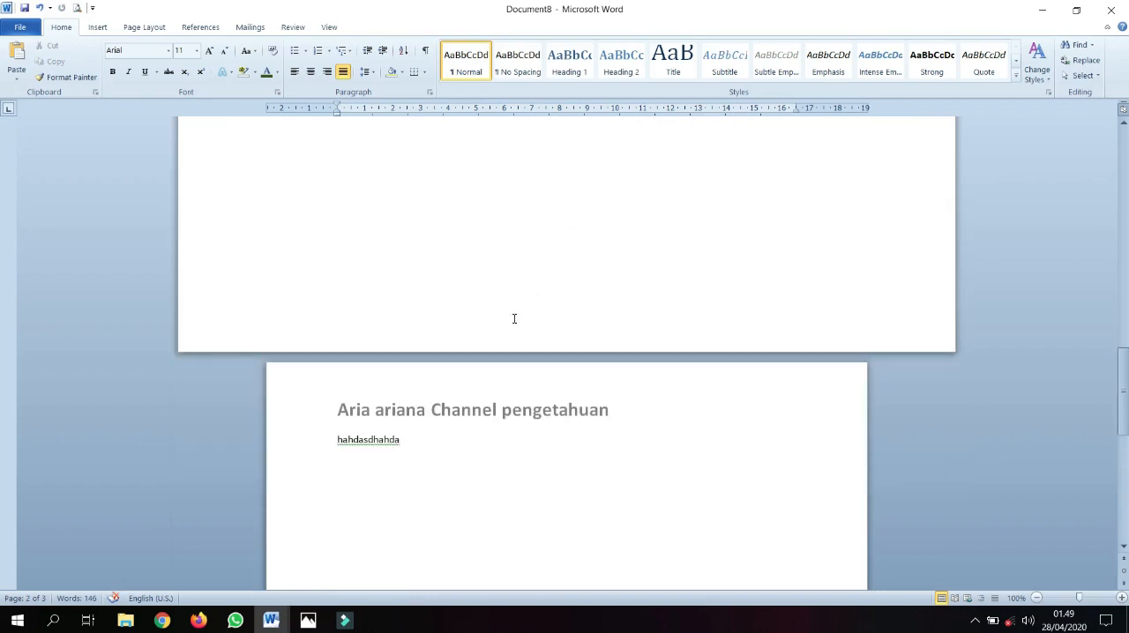
pyautogui.scroll(11, 514, 318)
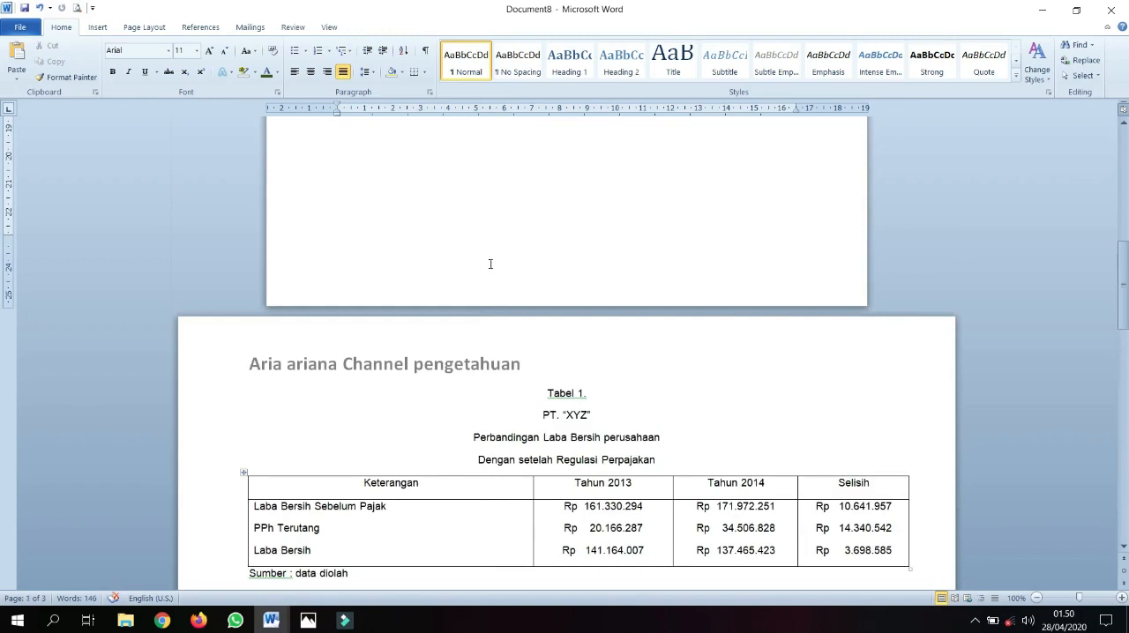
pyautogui.scroll(7, 488, 264)
pyautogui.scroll(-8, 486, 273)
pyautogui.scroll(8, 480, 221)
pyautogui.scroll(-7, 480, 221)
pyautogui.scroll(7, 473, 250)
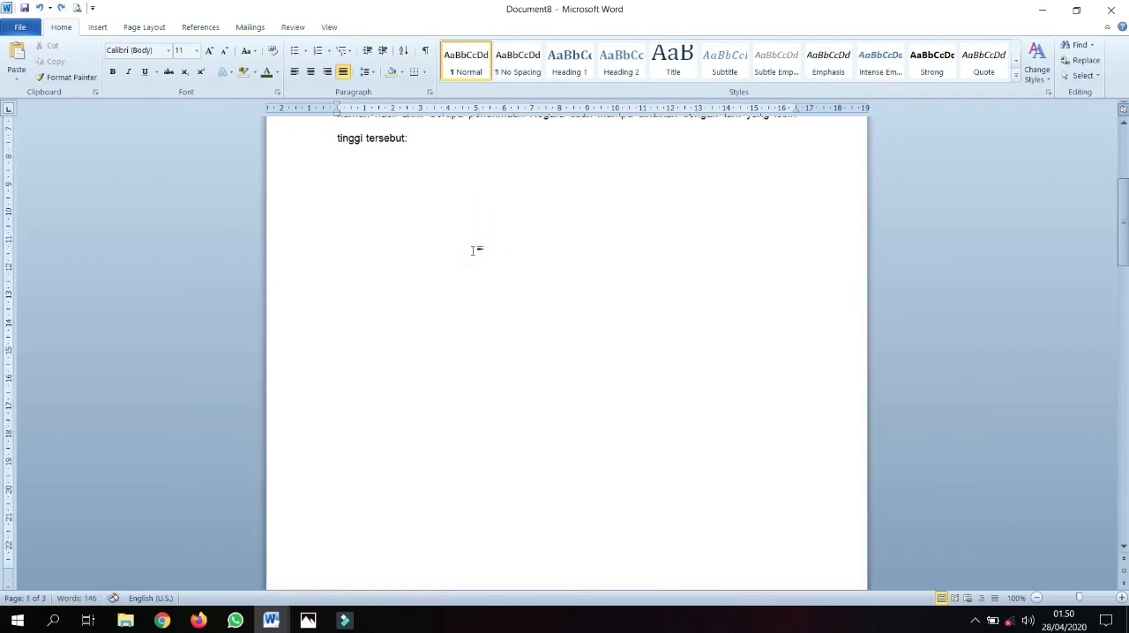
pyautogui.scroll(-7, 473, 250)
pyautogui.scroll(7, 368, 353)
pyautogui.click(342, 362)
# Reopen the first page's header for editing and insert the built-in Blank footer
pyautogui.scroll(5, 353, 330)
pyautogui.doubleClick(412, 156)
pyautogui.scroll(-10, 454, 320)
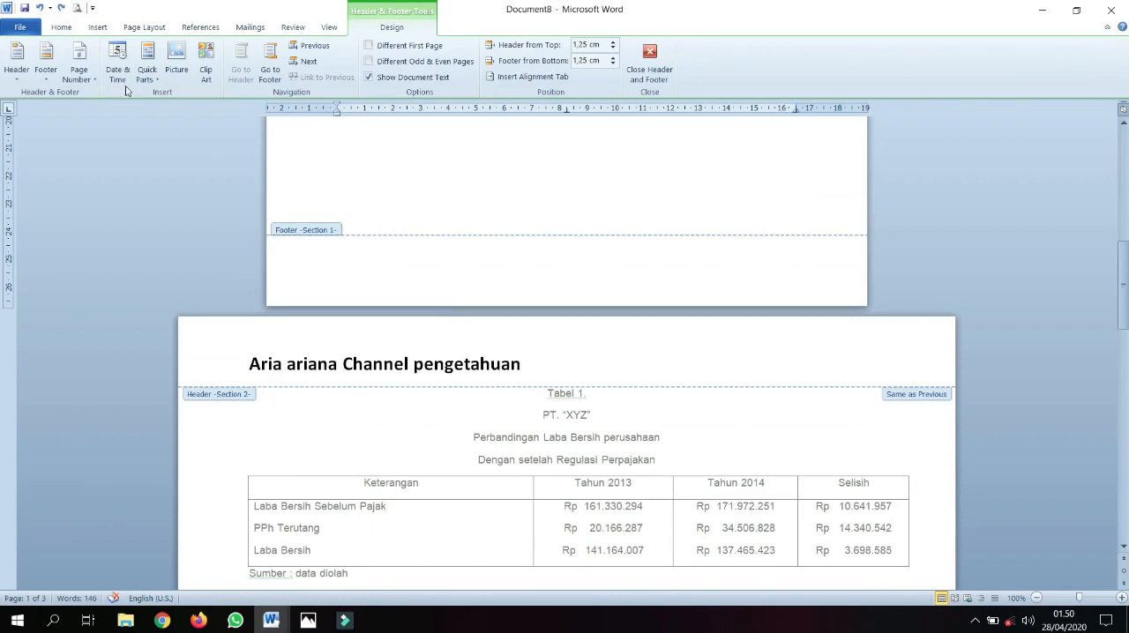
pyautogui.click(46, 71)
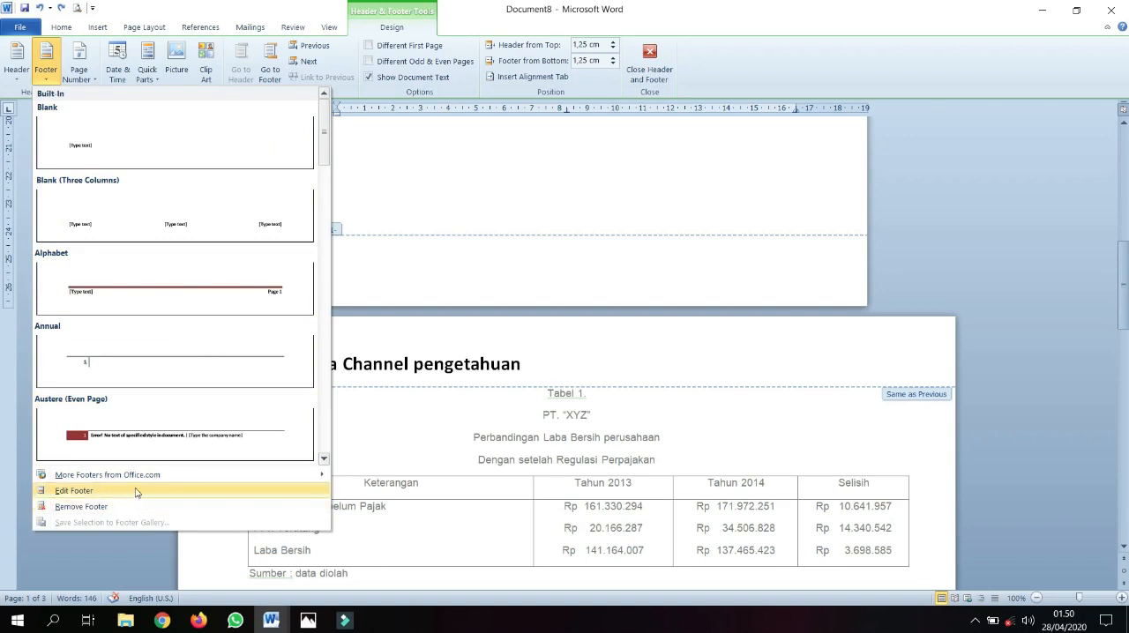
pyautogui.click(139, 156)
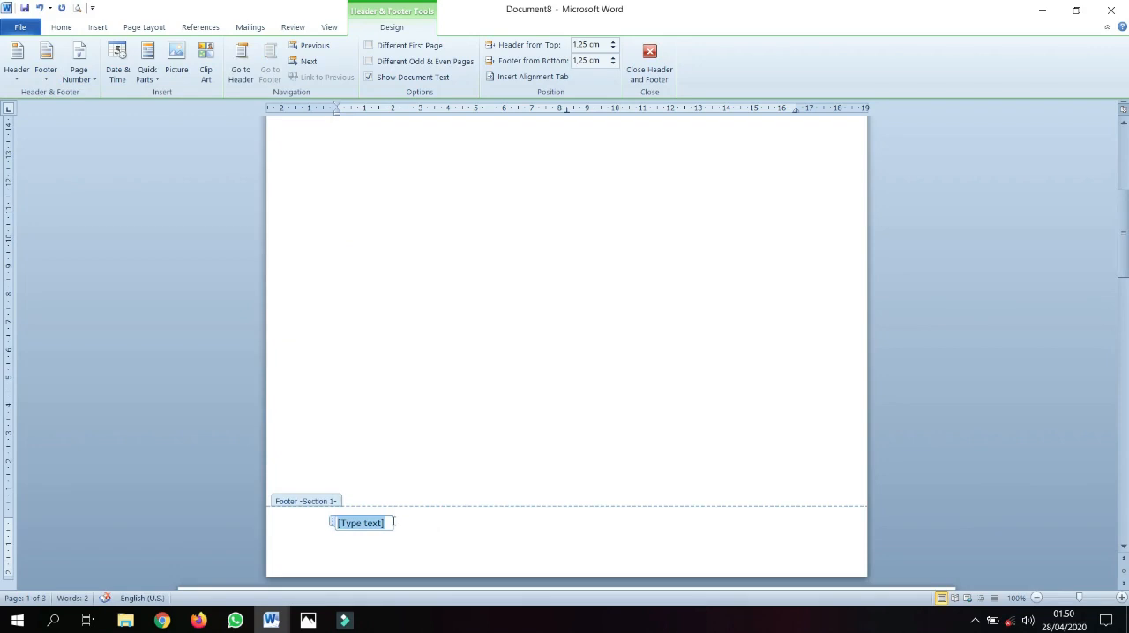
# Replace the footer placeholder with "Kunjungi channel" followed by the channel owner's name, return to the body and check the footers on all pages
pyautogui.write('ada')
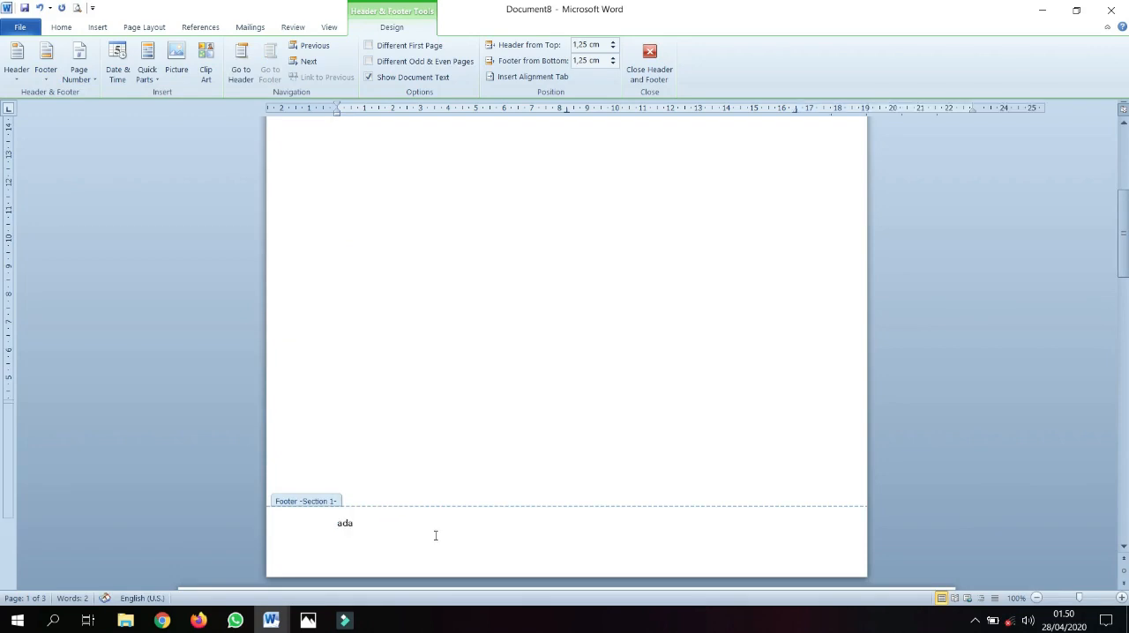
pyautogui.press('BackSpace')
pyautogui.press('BackSpace')
pyautogui.write('kunjungi channel a')
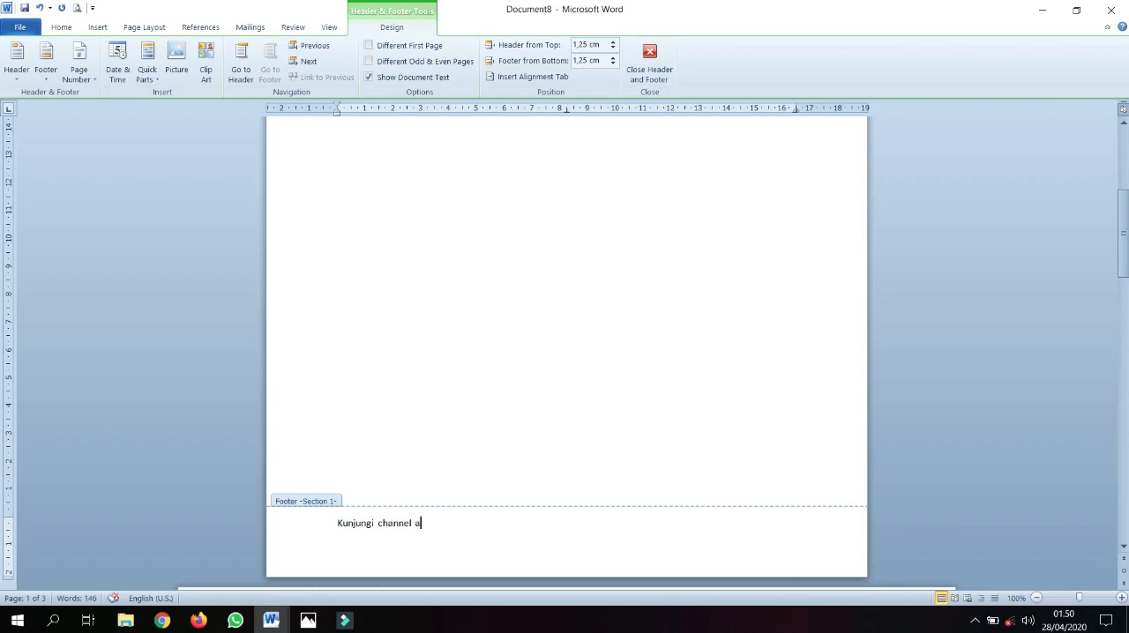
pyautogui.write('rie ariana')
pyautogui.doubleClick(500, 439)
pyautogui.scroll(-6, 492, 406)
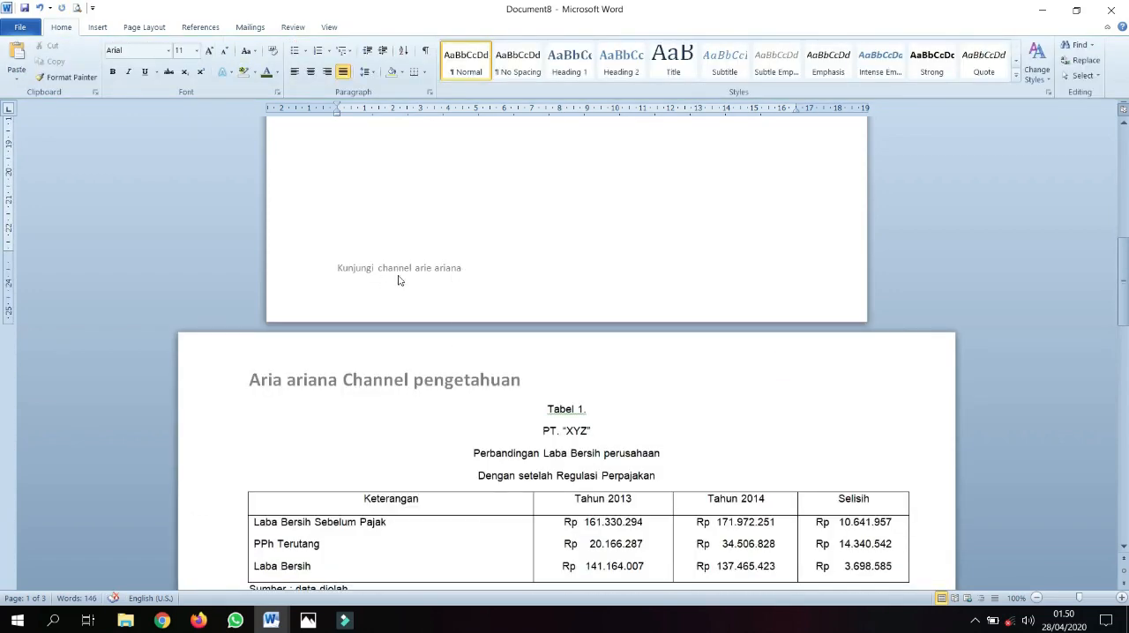
pyautogui.scroll(-12, 445, 275)
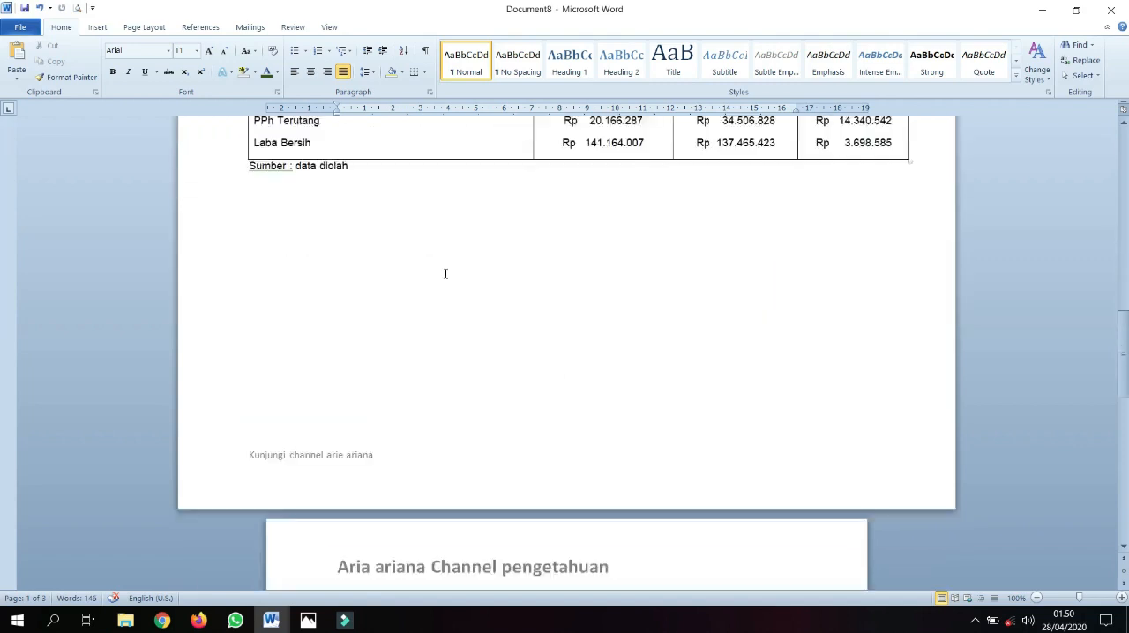
pyautogui.scroll(-12, 445, 276)
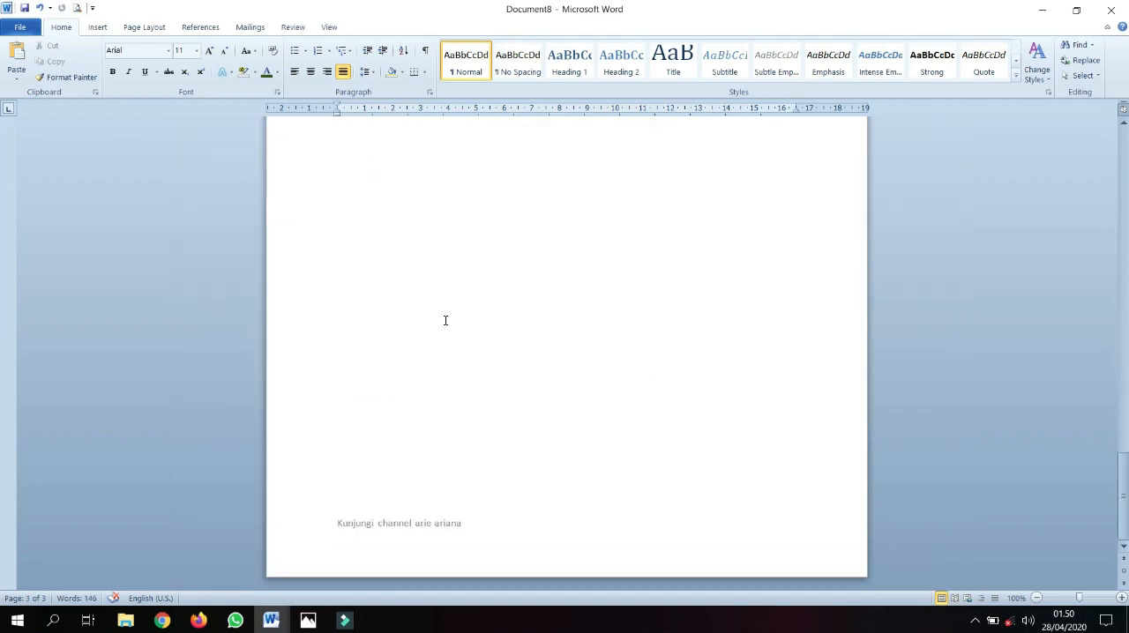